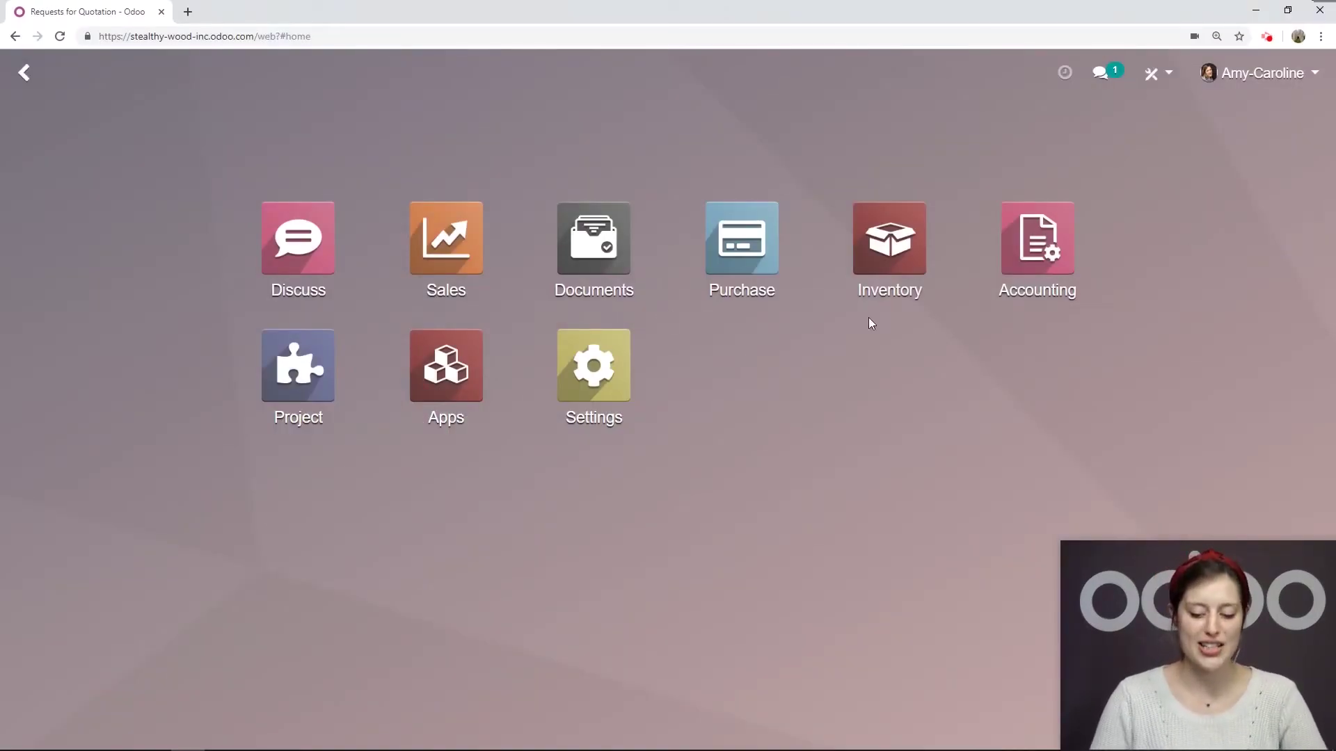
- Open Purchase settings and check 3-way matching and bill control in the Invoicing section
click(777, 256)
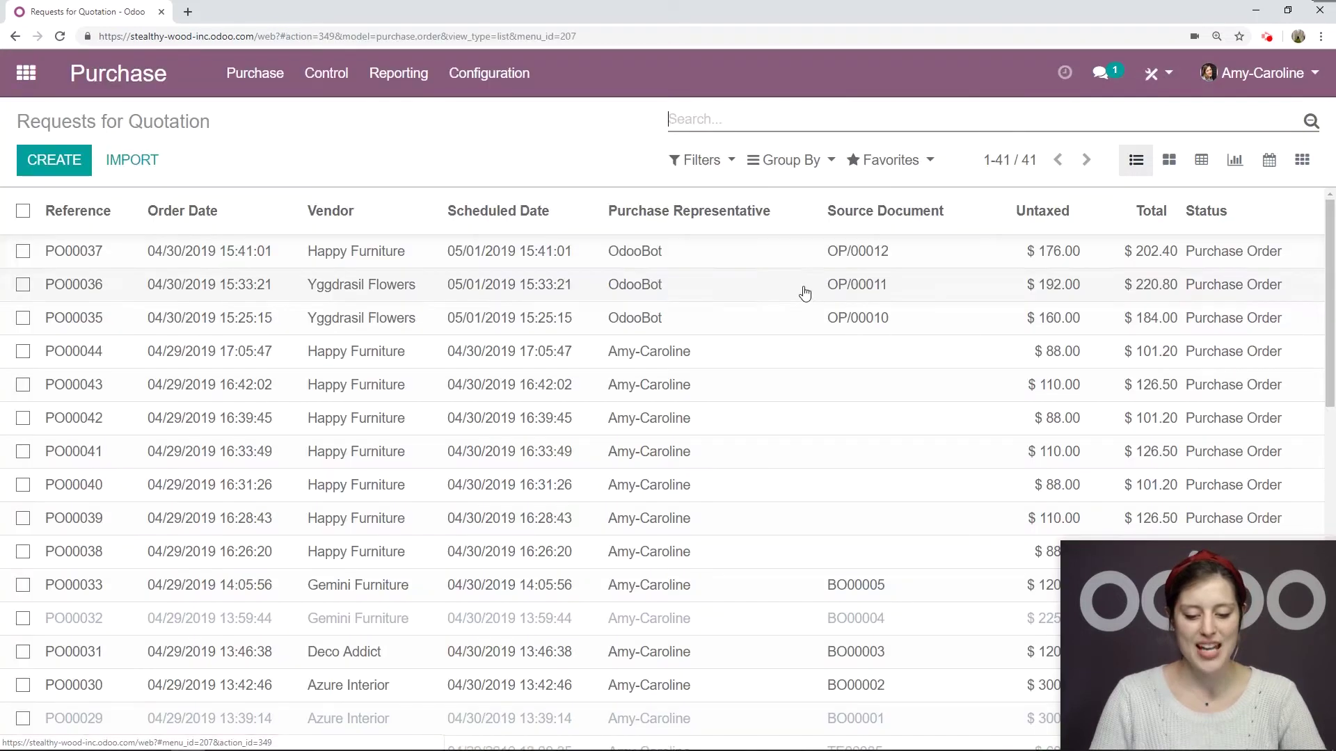
click(489, 73)
click(458, 118)
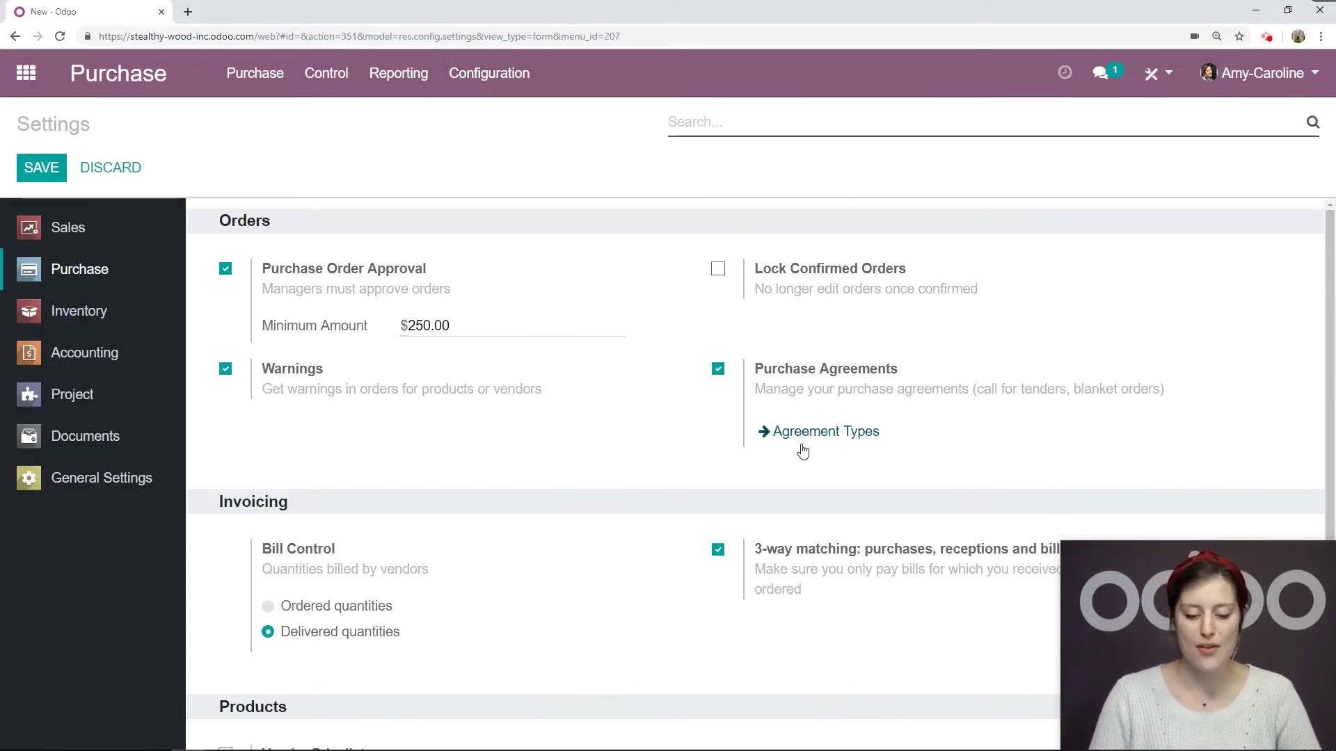
scroll(803, 452, down, 3)
drag(1089, 374, 752, 376)
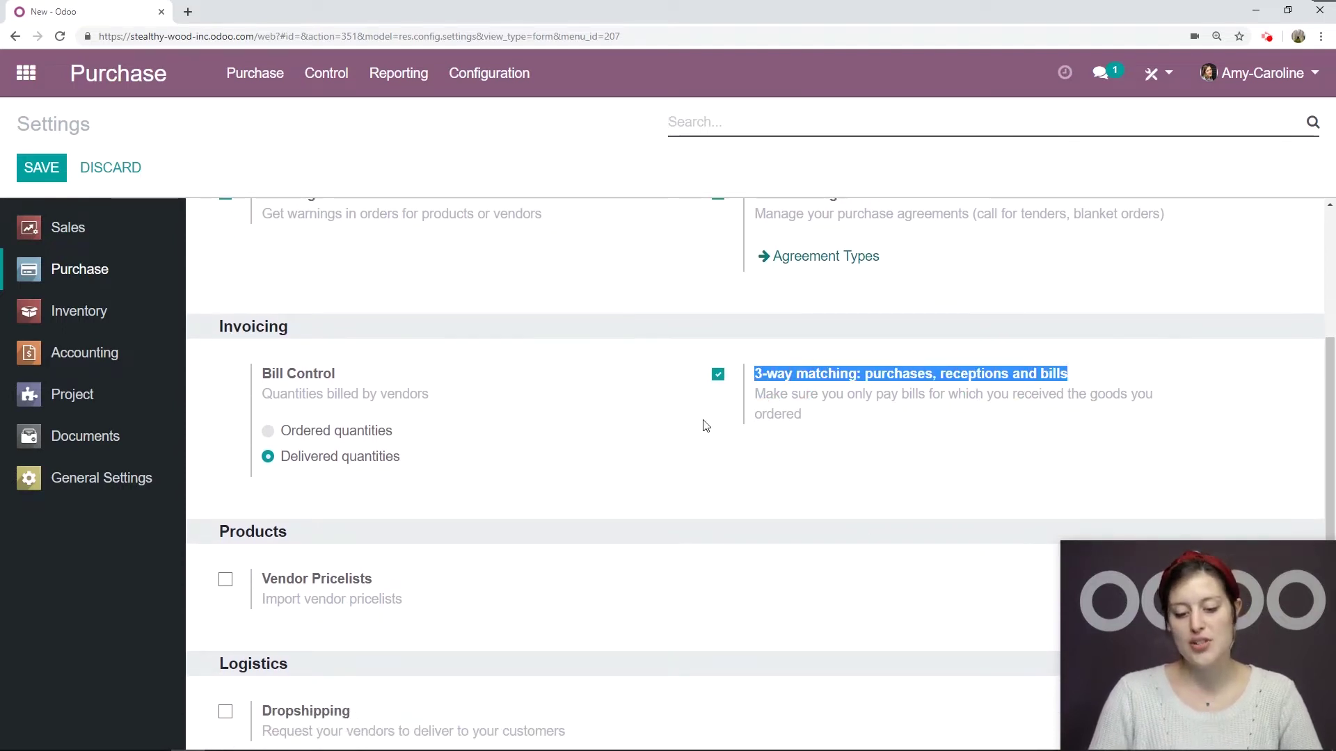
click(667, 361)
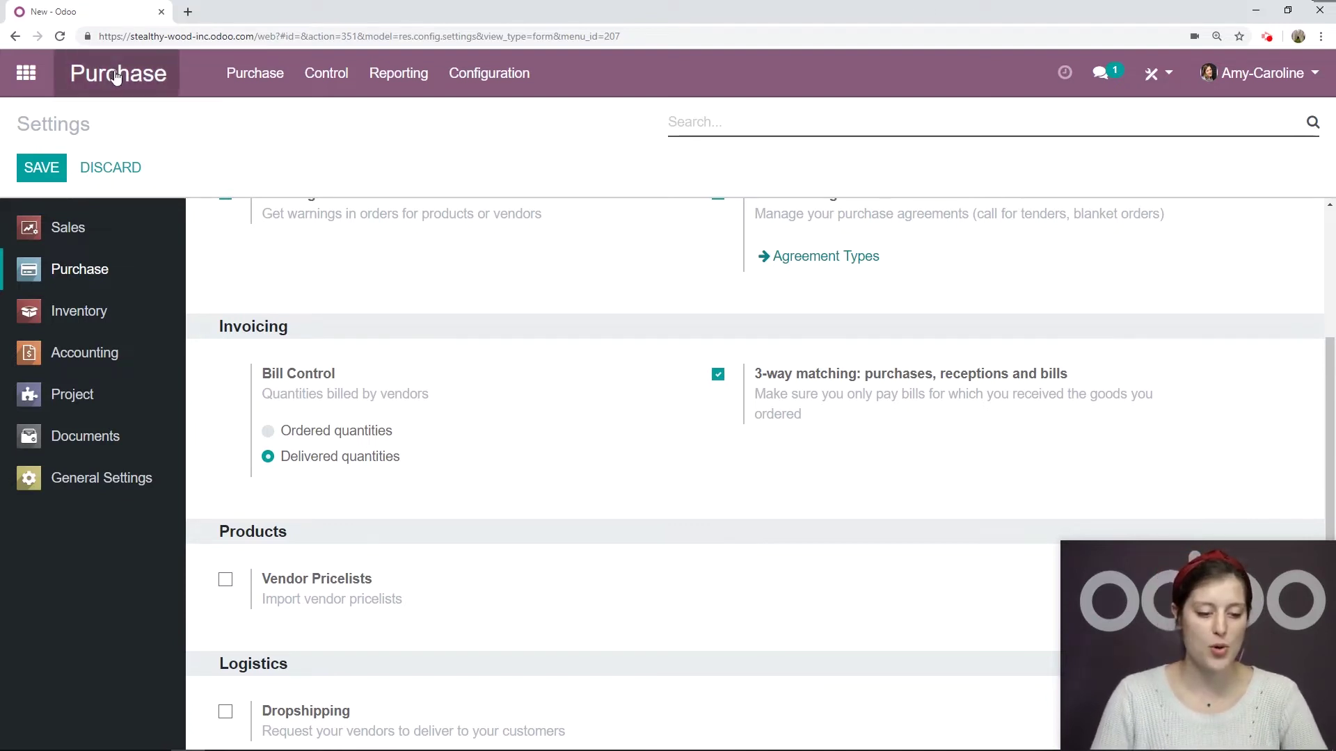
- Start a new request for quotation with Happy Furniture as the vendor
click(146, 73)
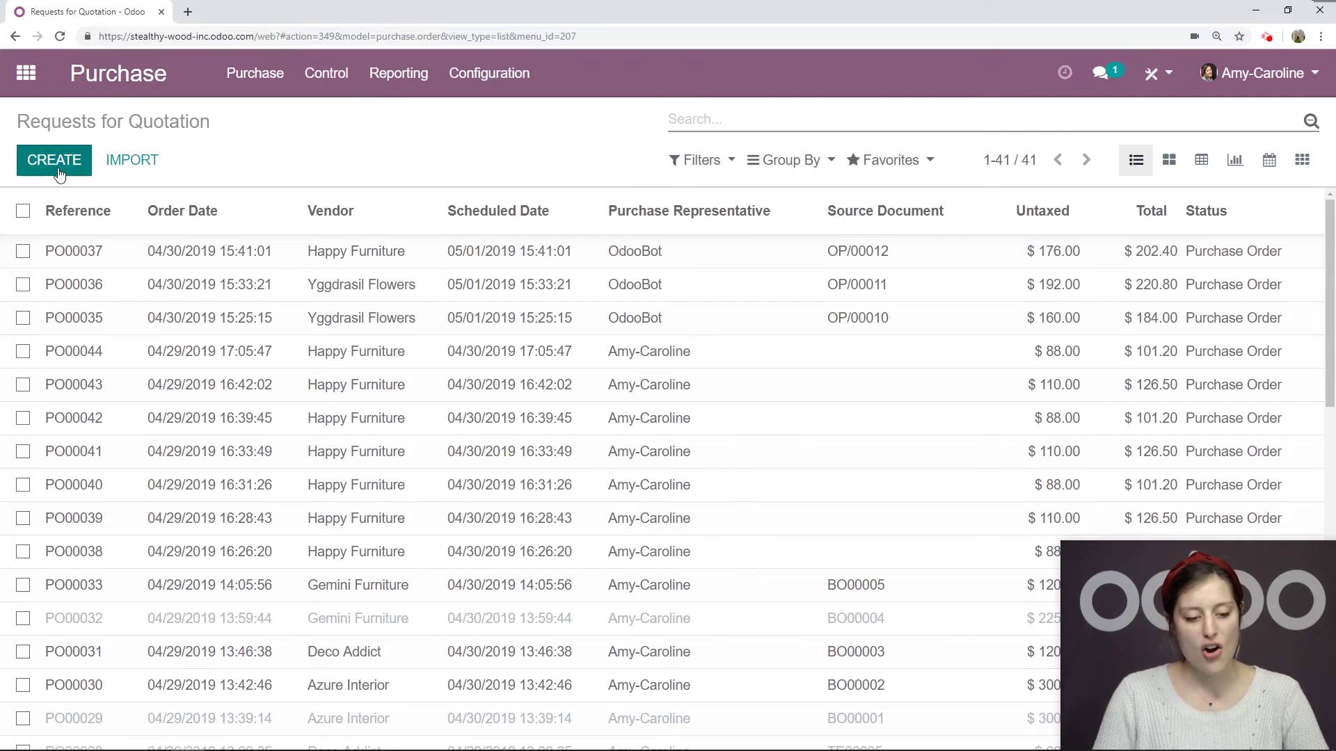
click(54, 160)
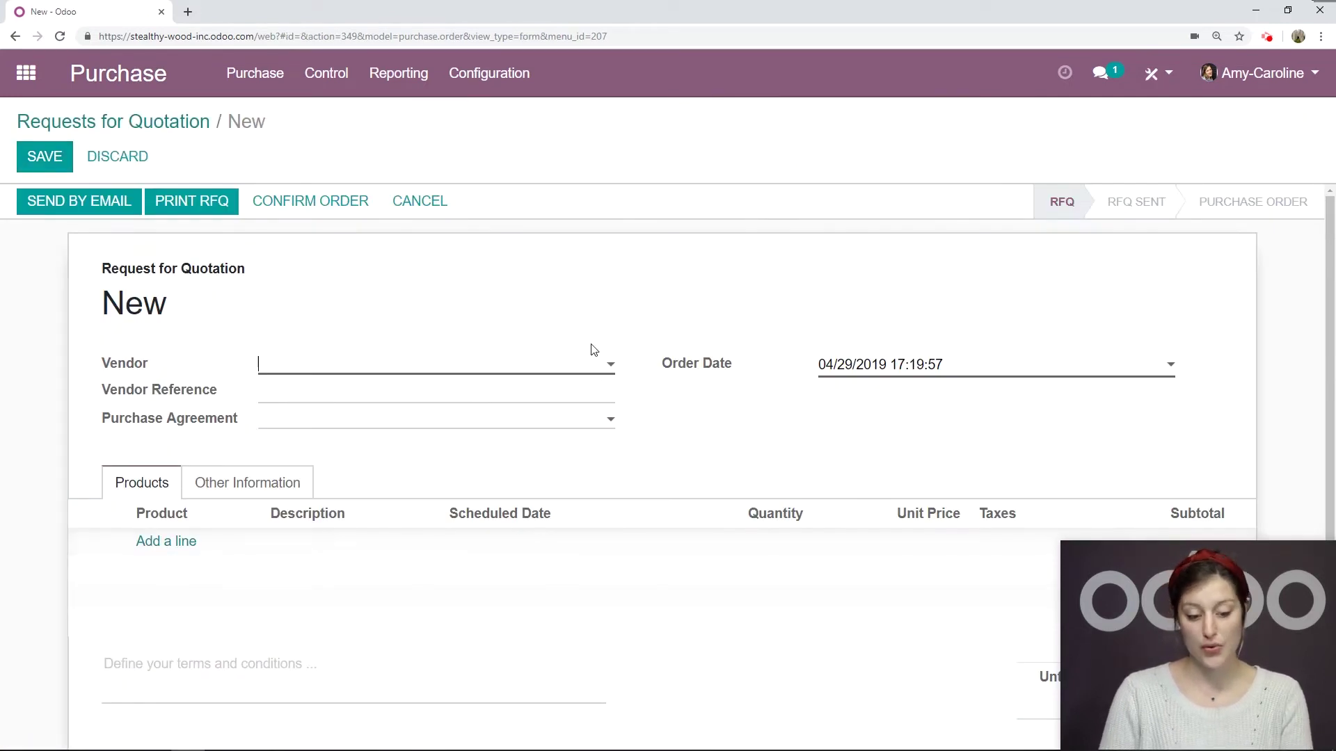
text(happy)
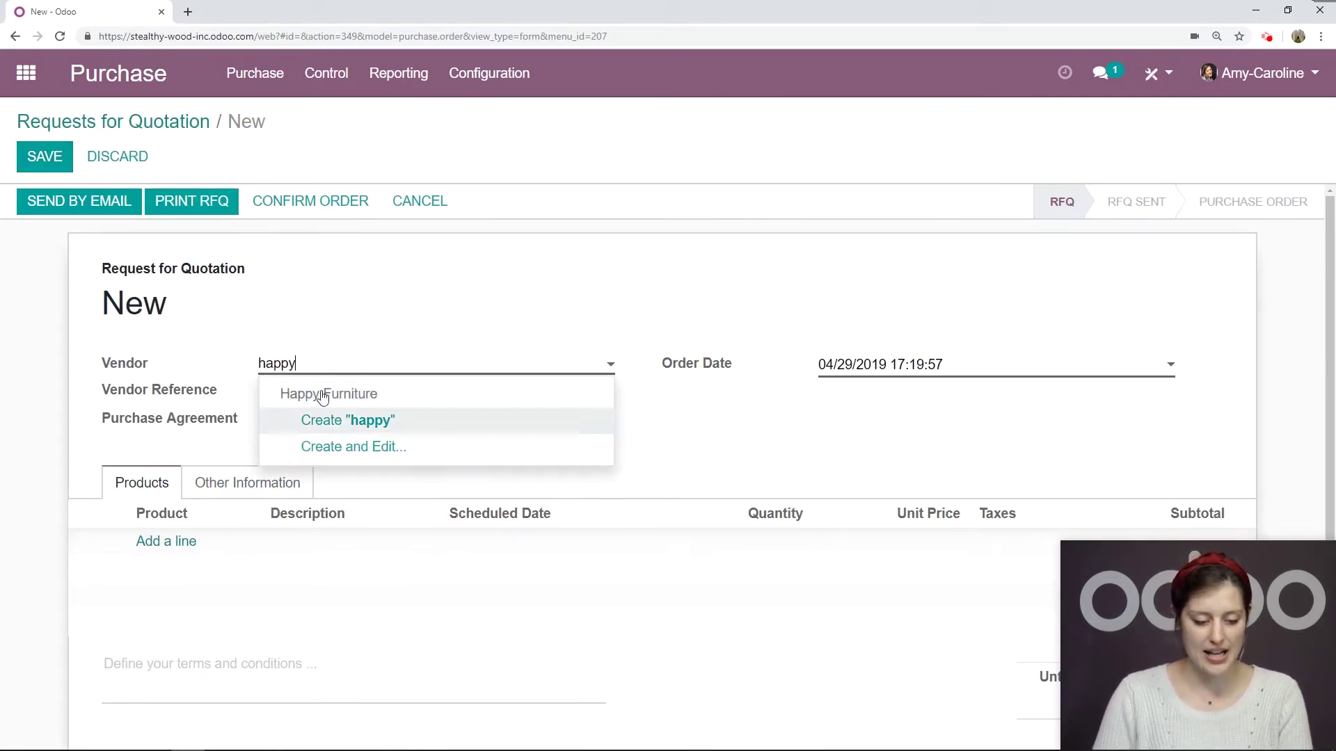
click(295, 393)
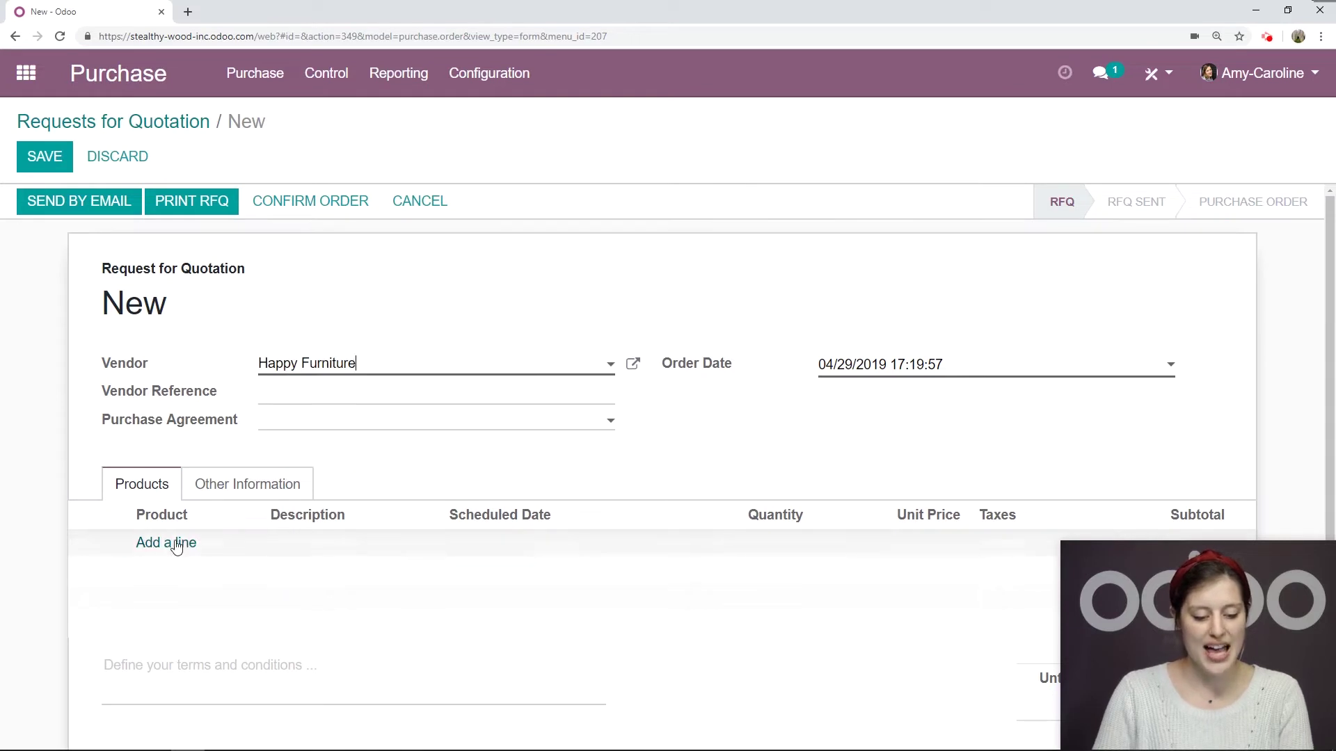
- Add a Desk Lamp line with quantity 8 at 11.00
click(172, 542)
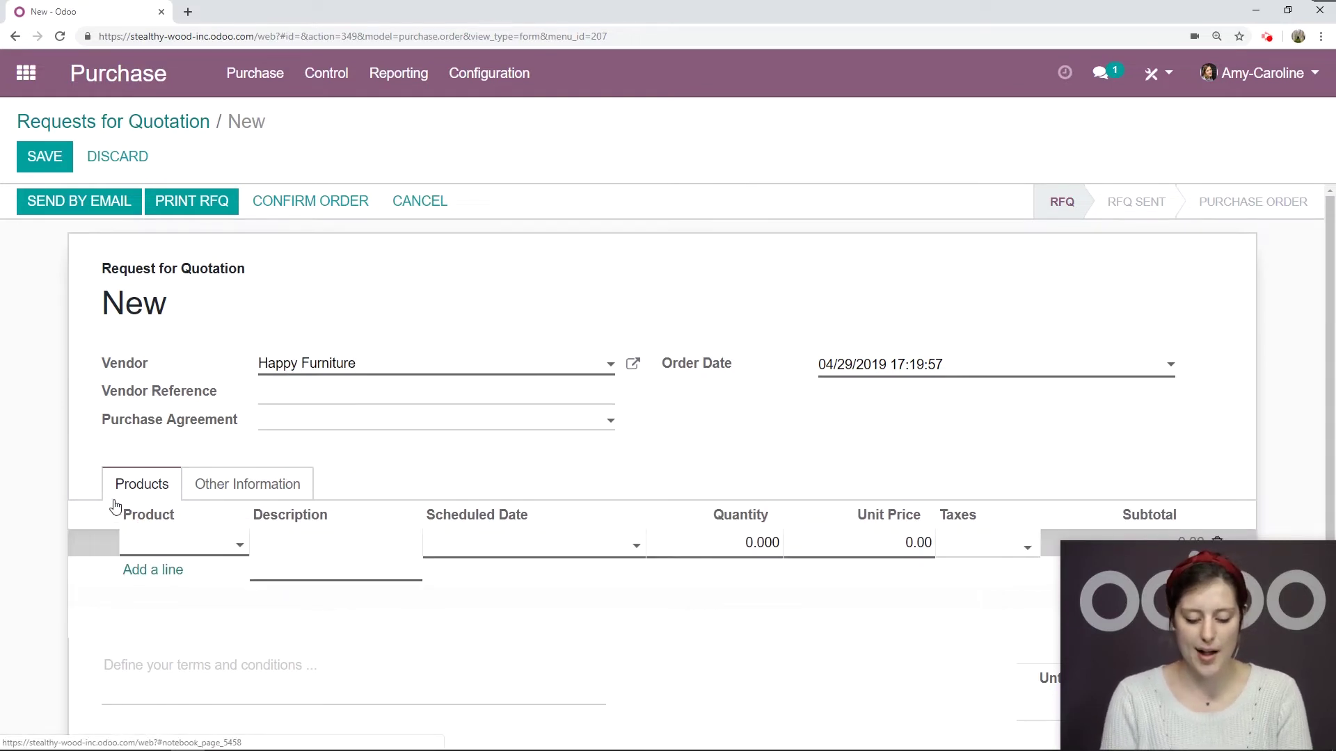
text(desk lamp)
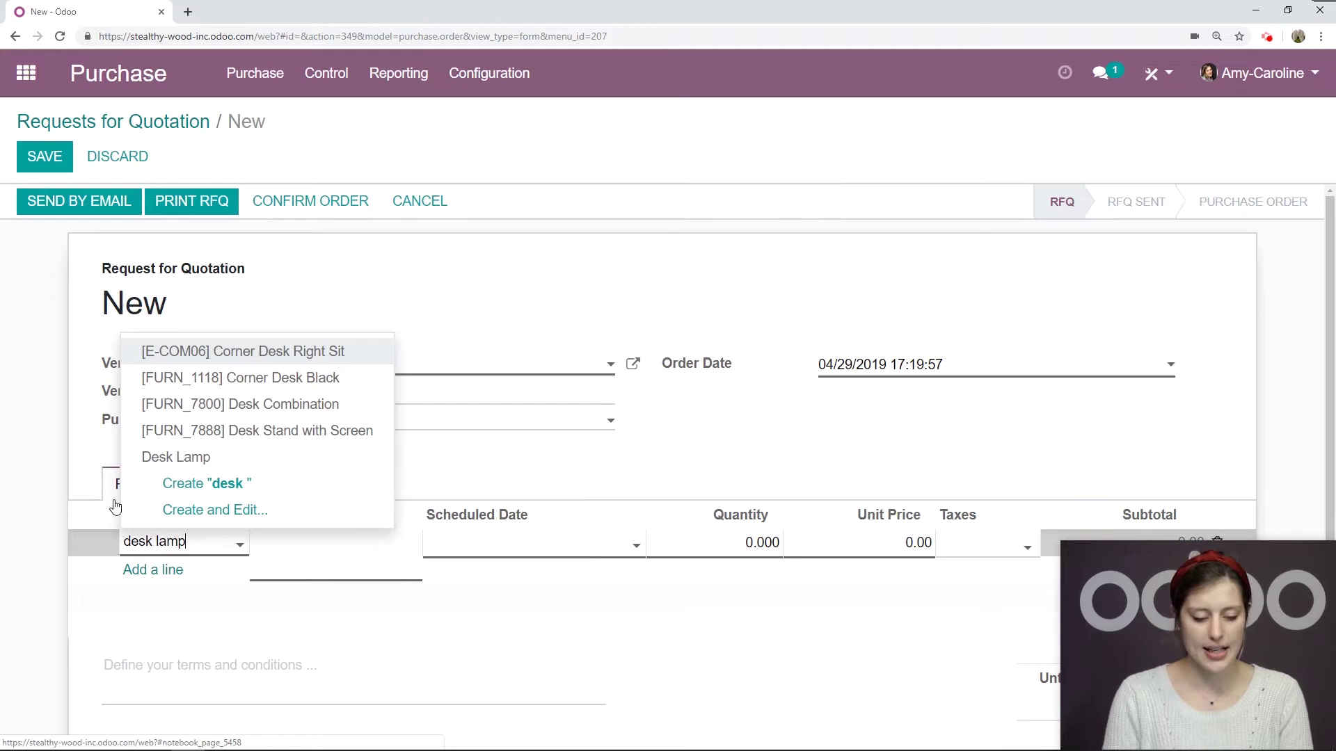
click(224, 576)
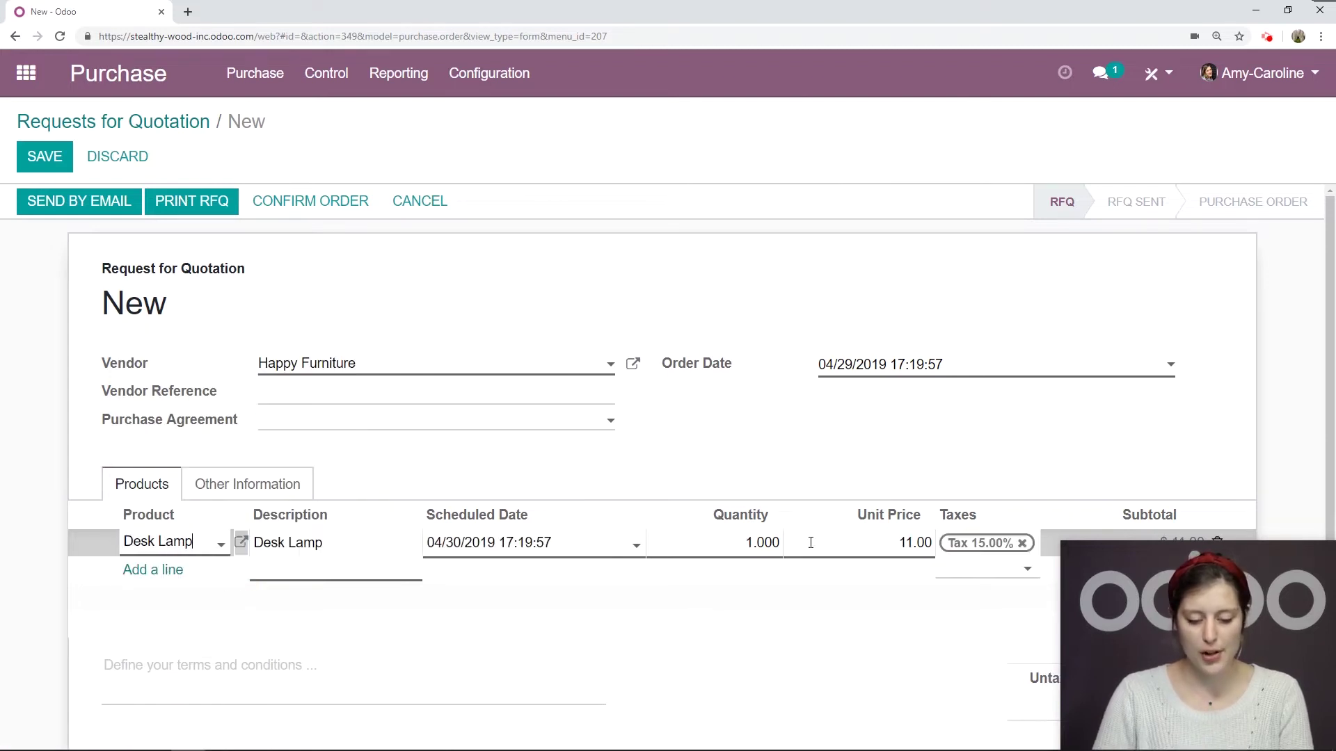
click(761, 543)
text(8)
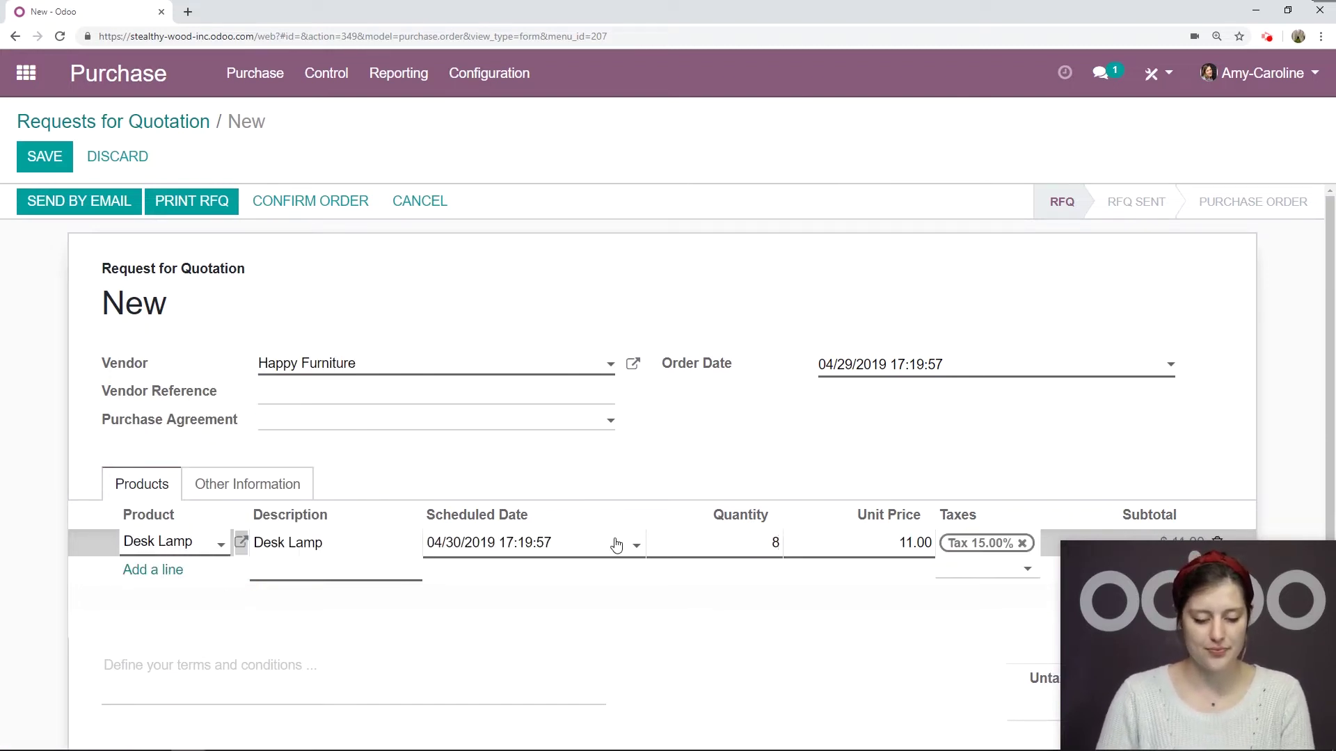
scroll(459, 529, down, 1)
click(434, 389)
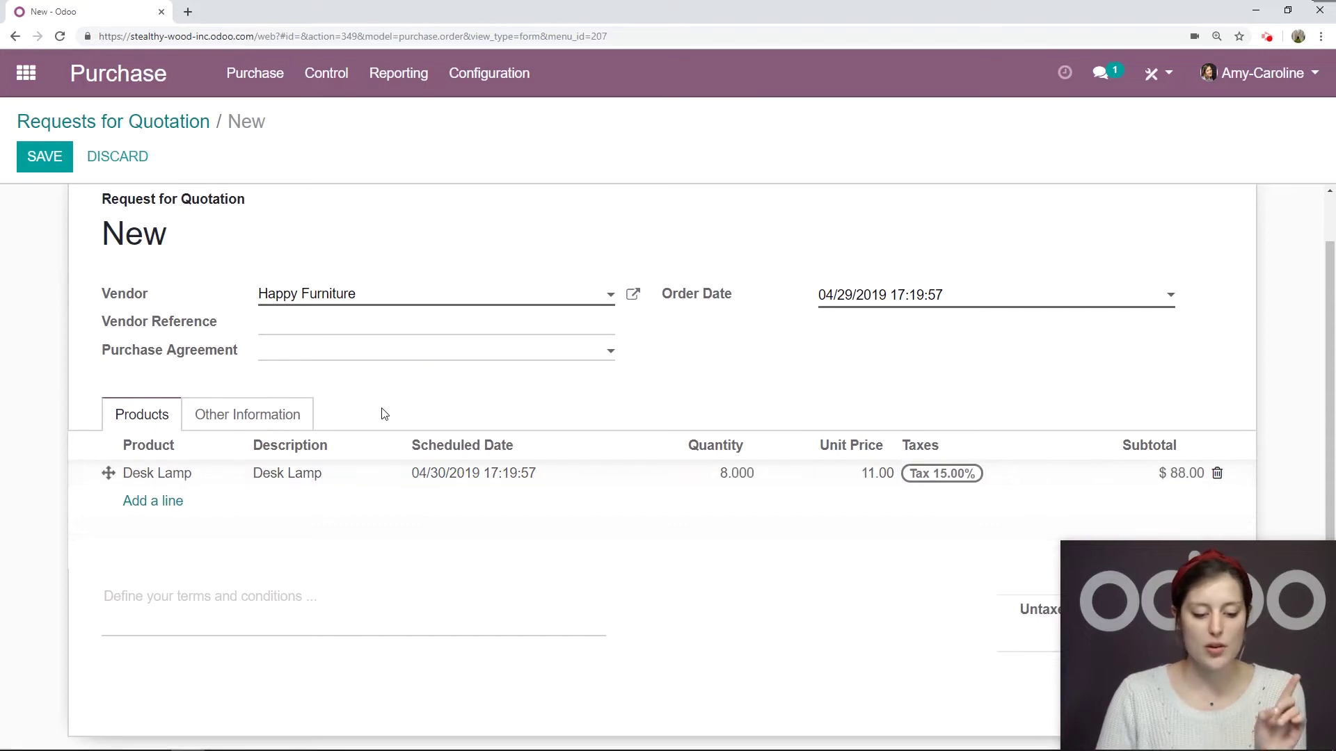
- Review the Desk Lamp product's Purchase tab, then save the RFQ and confirm it as PO00045
click(189, 477)
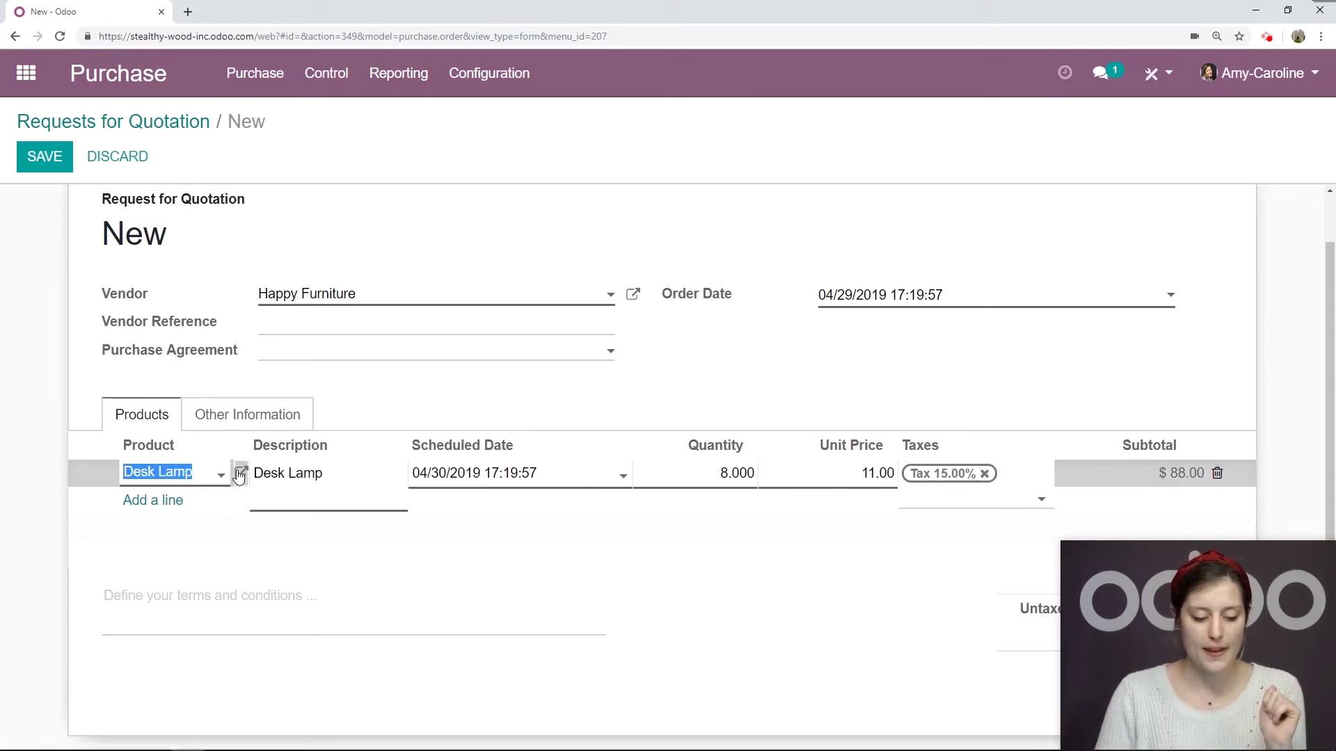
click(240, 474)
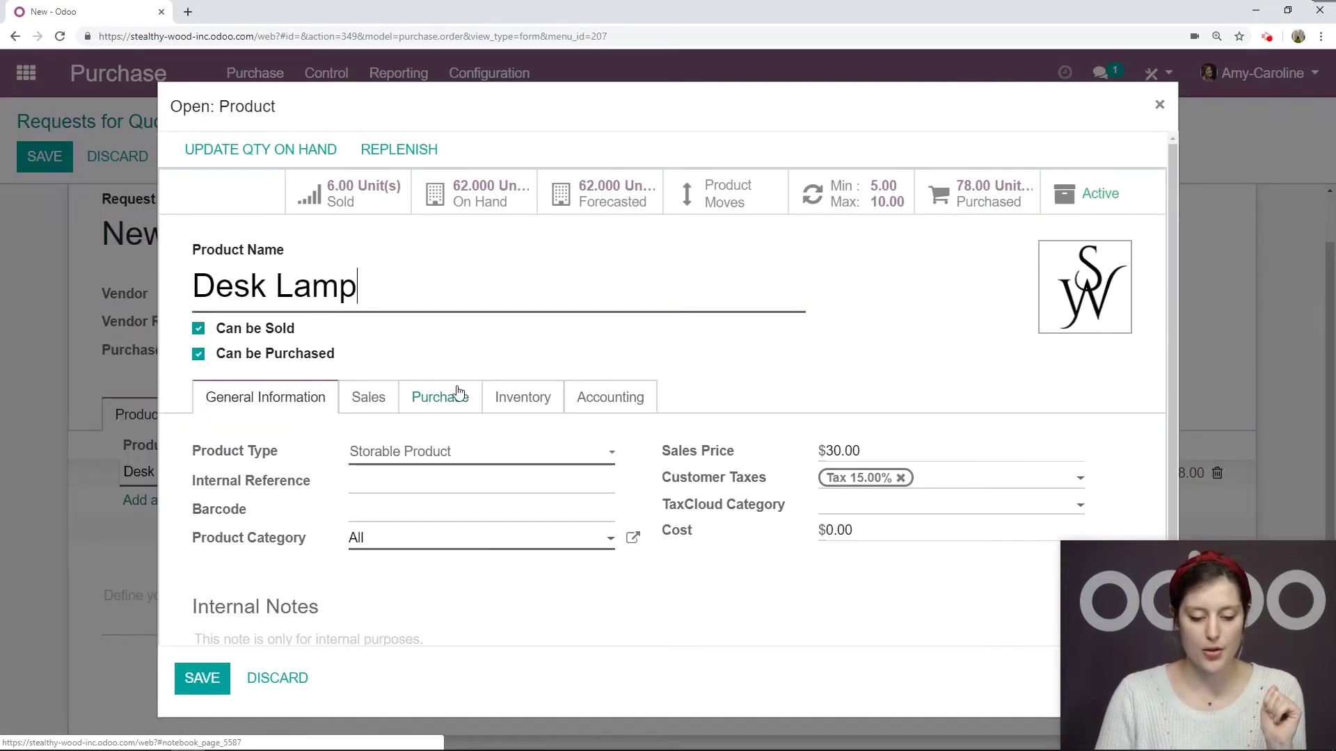
click(459, 394)
scroll(1032, 352, down, 5)
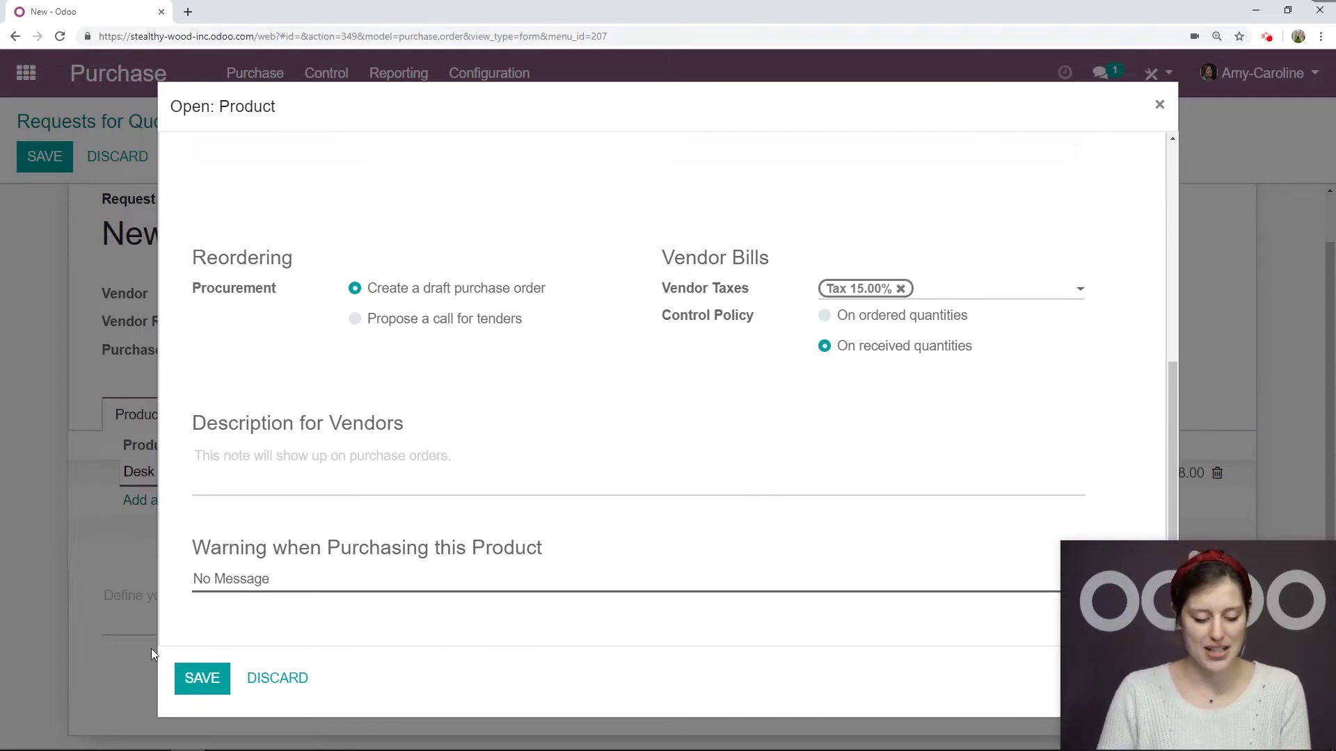
click(202, 678)
click(45, 156)
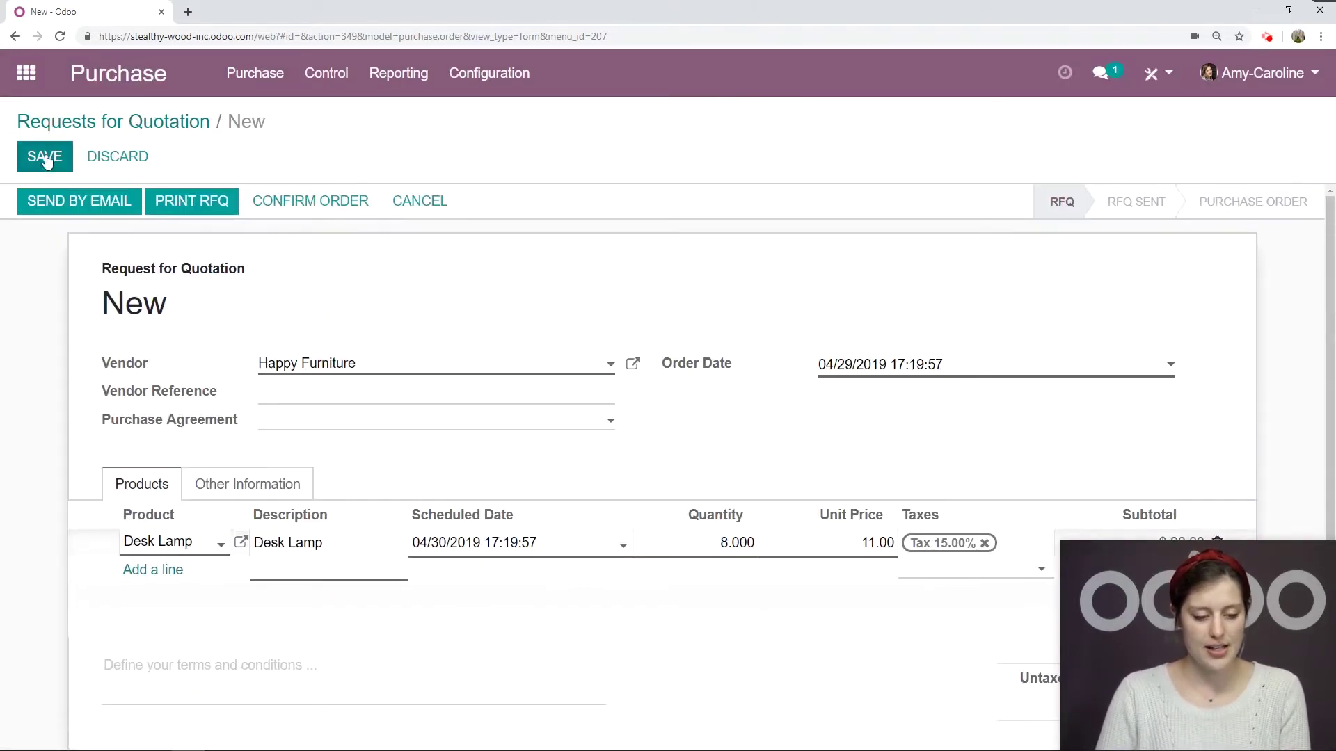
click(342, 212)
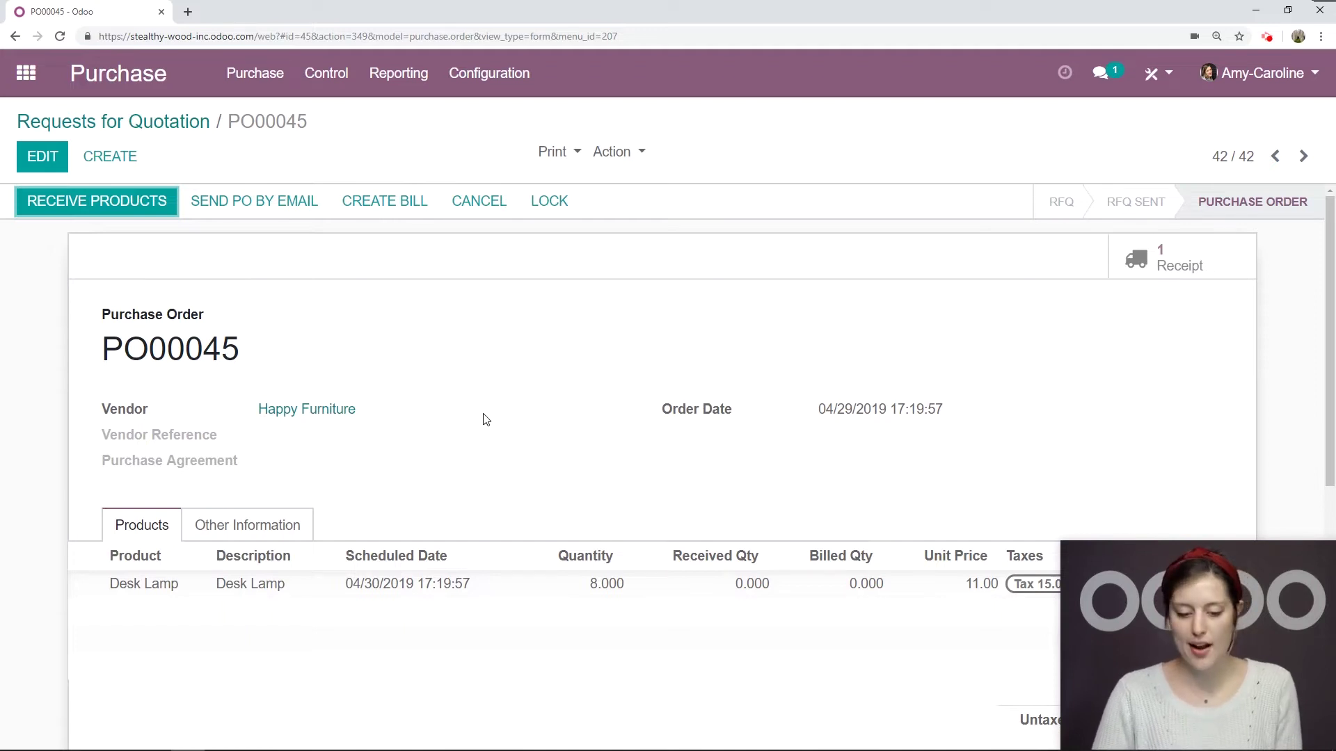
- Create a draft vendor bill from PO00045 and review its Other Info and 0.000 Desk Lamp line
click(387, 207)
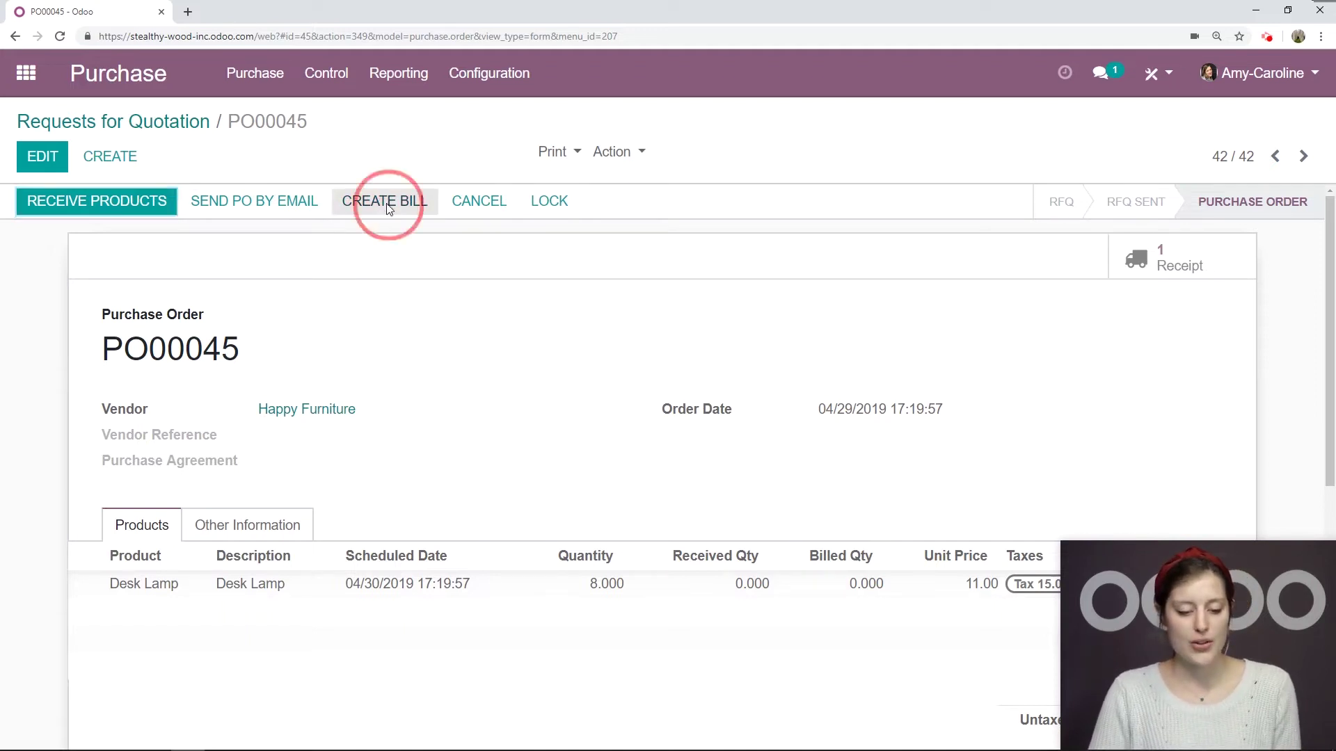
scroll(290, 356, down, 1)
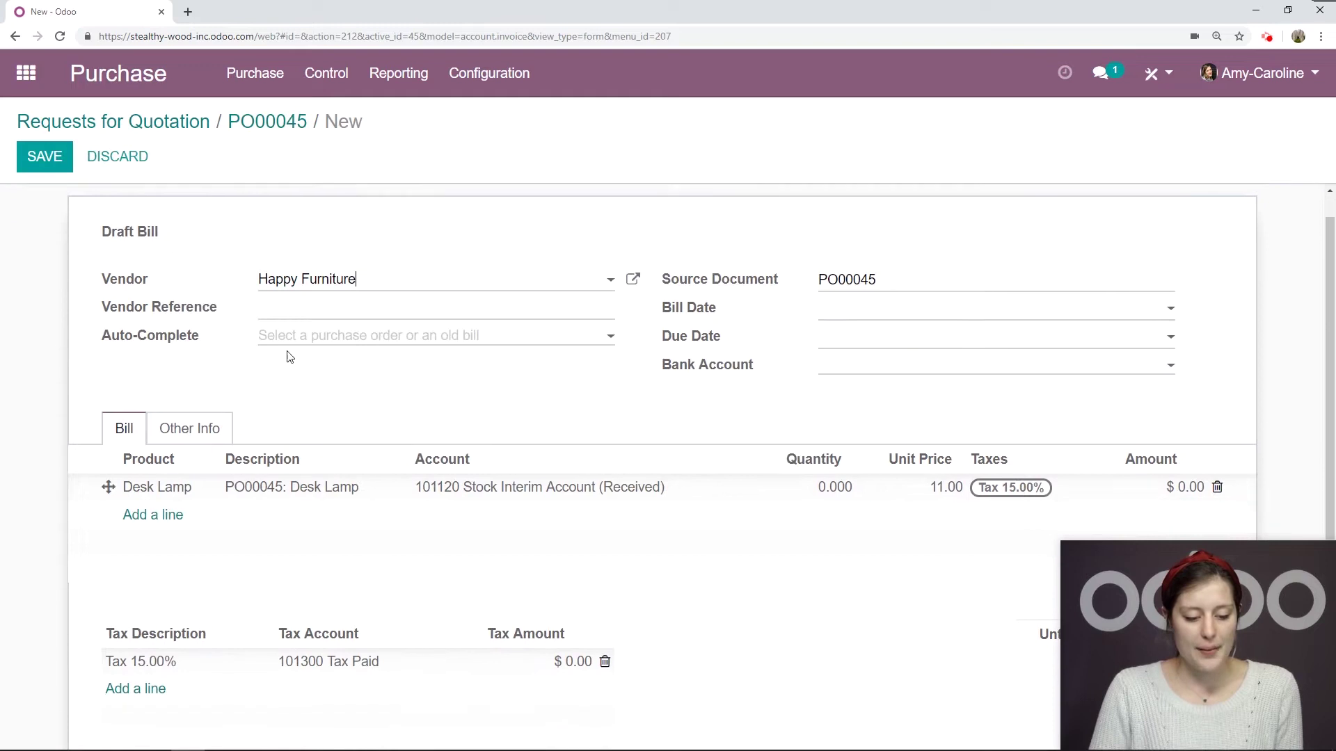
scroll(290, 356, down, 1)
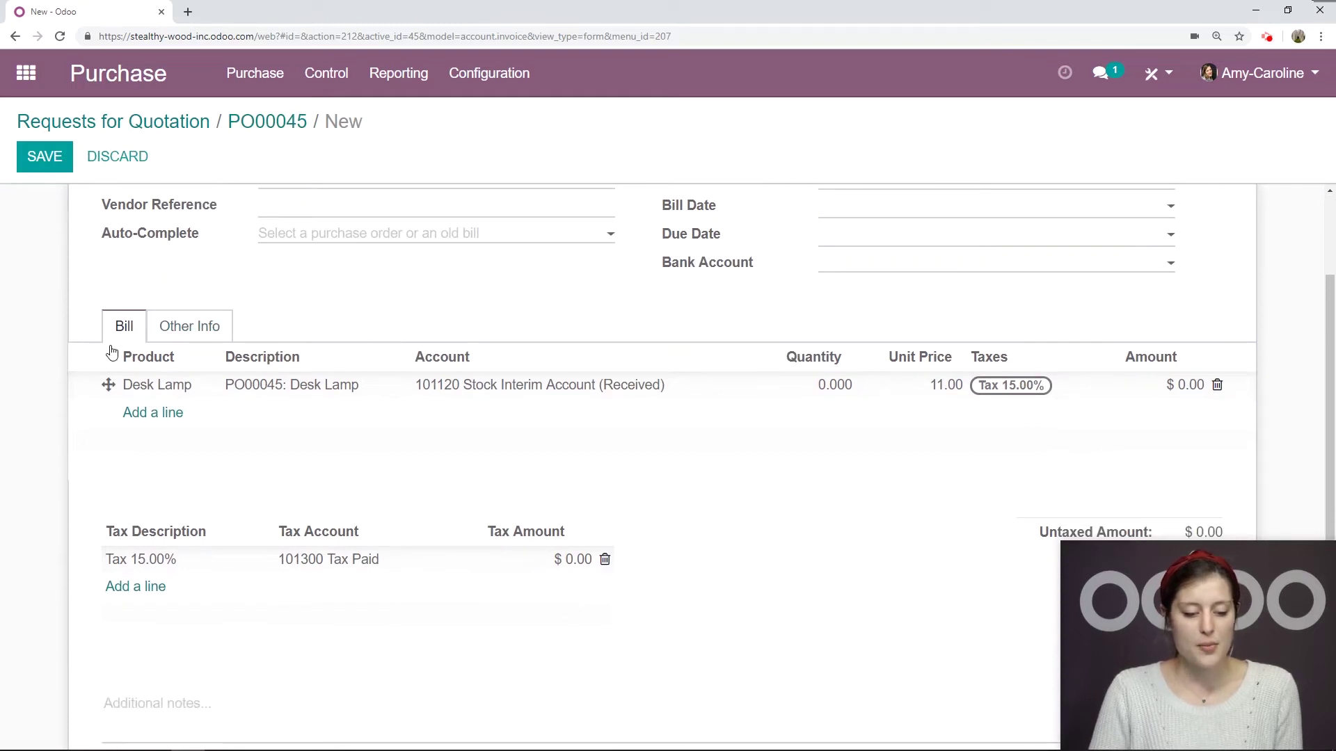
click(210, 326)
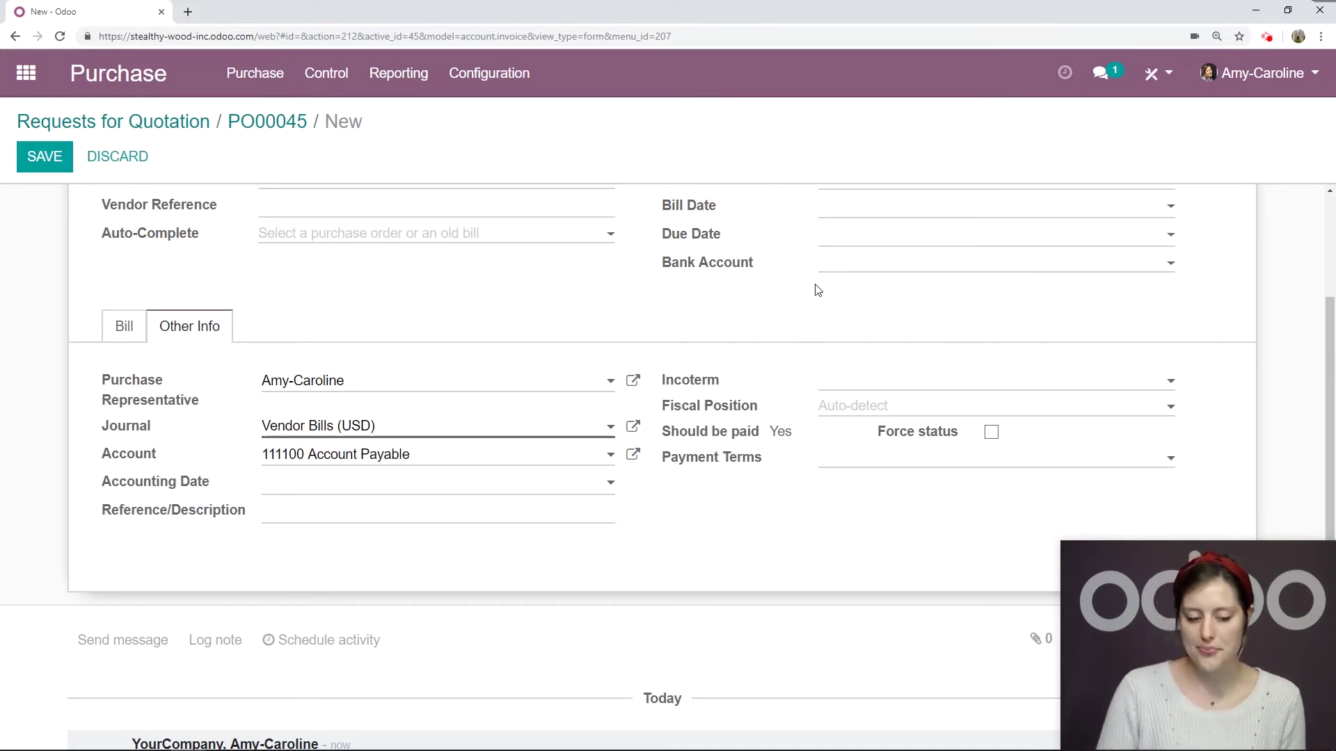
click(130, 333)
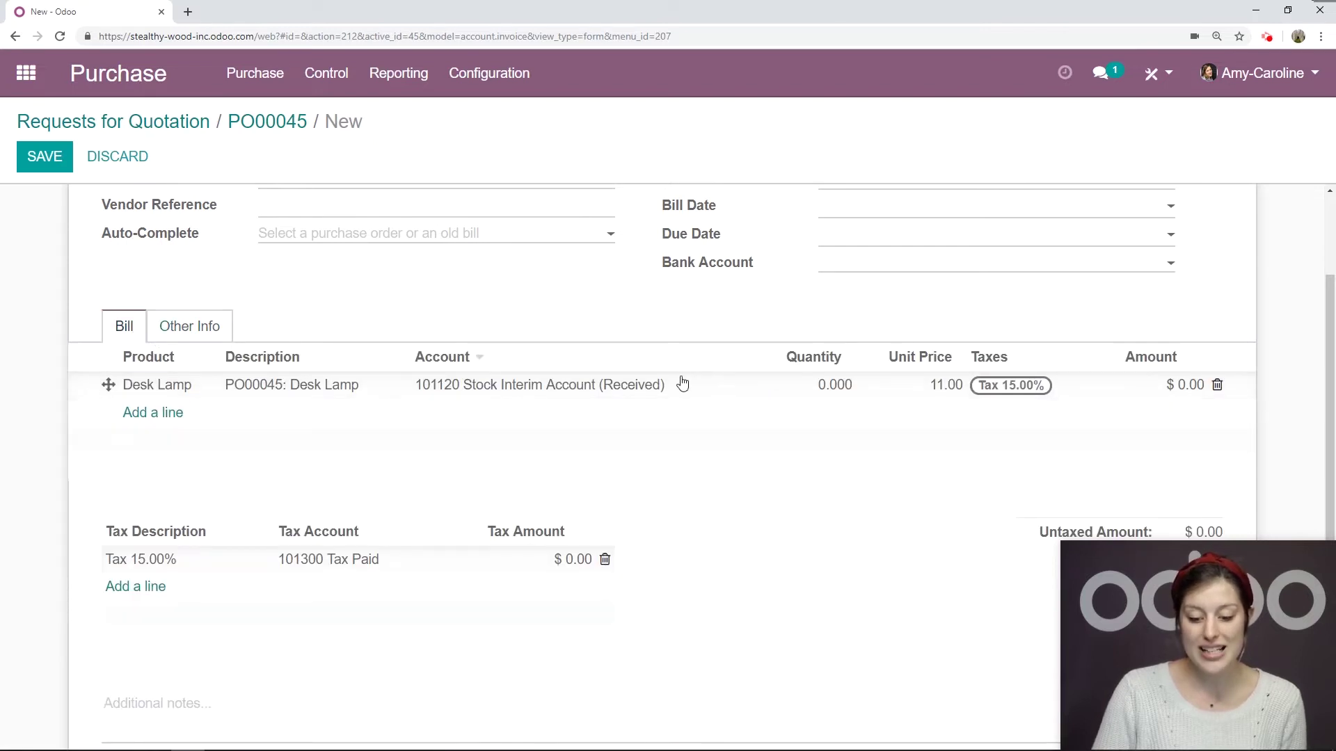
scroll(842, 323, down, 1)
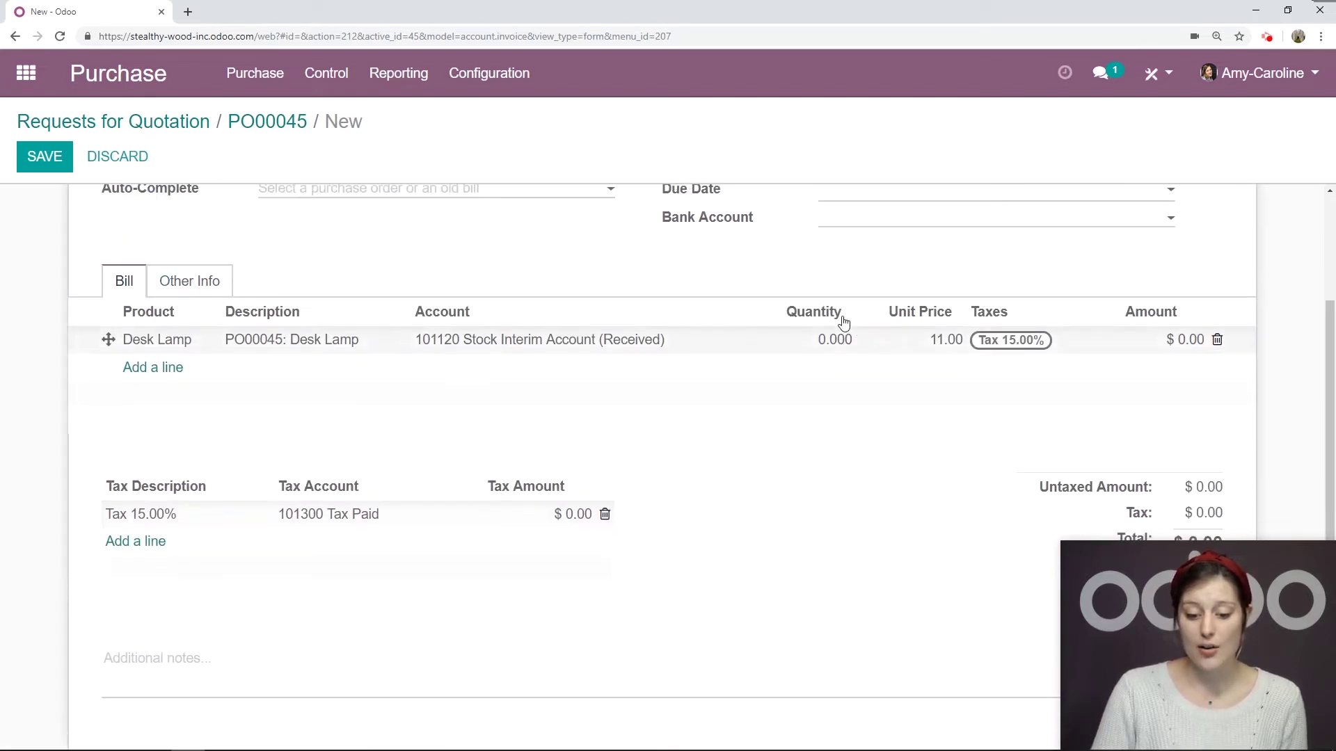
scroll(518, 396, up, 4)
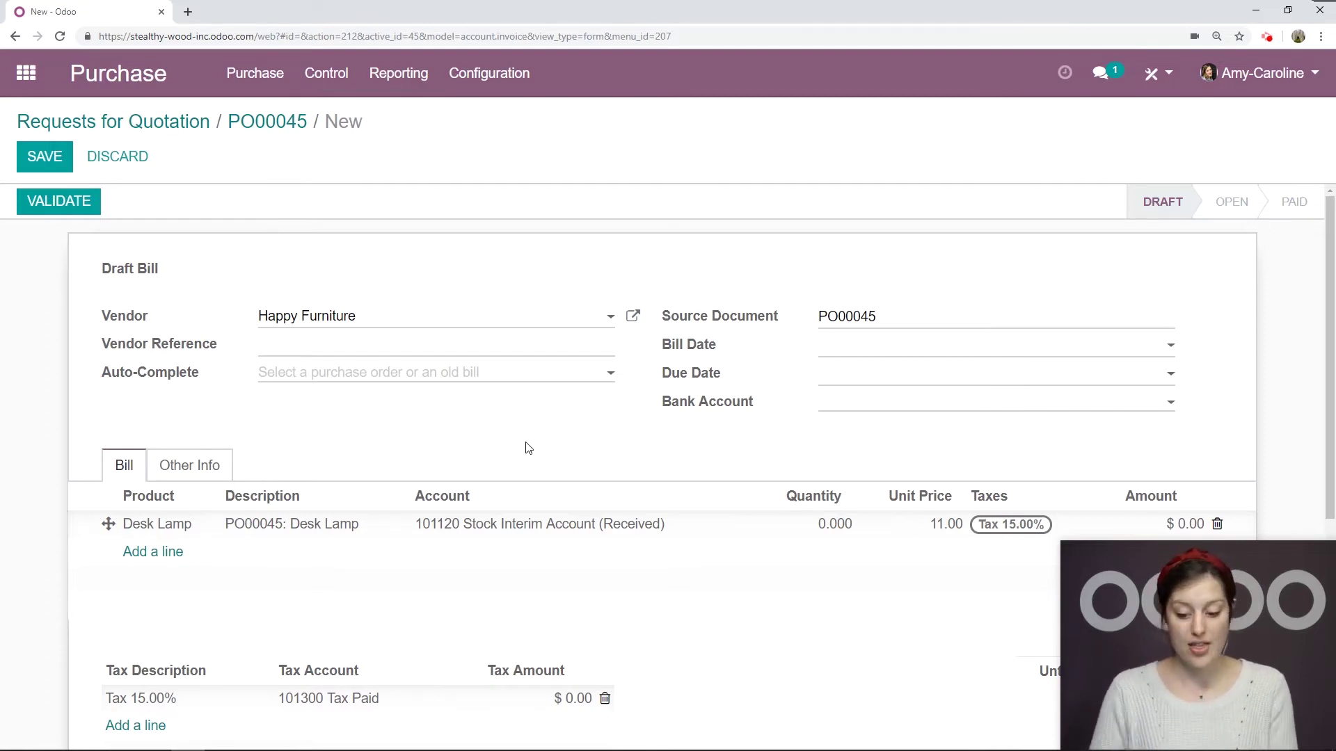
scroll(951, 372, down, 4)
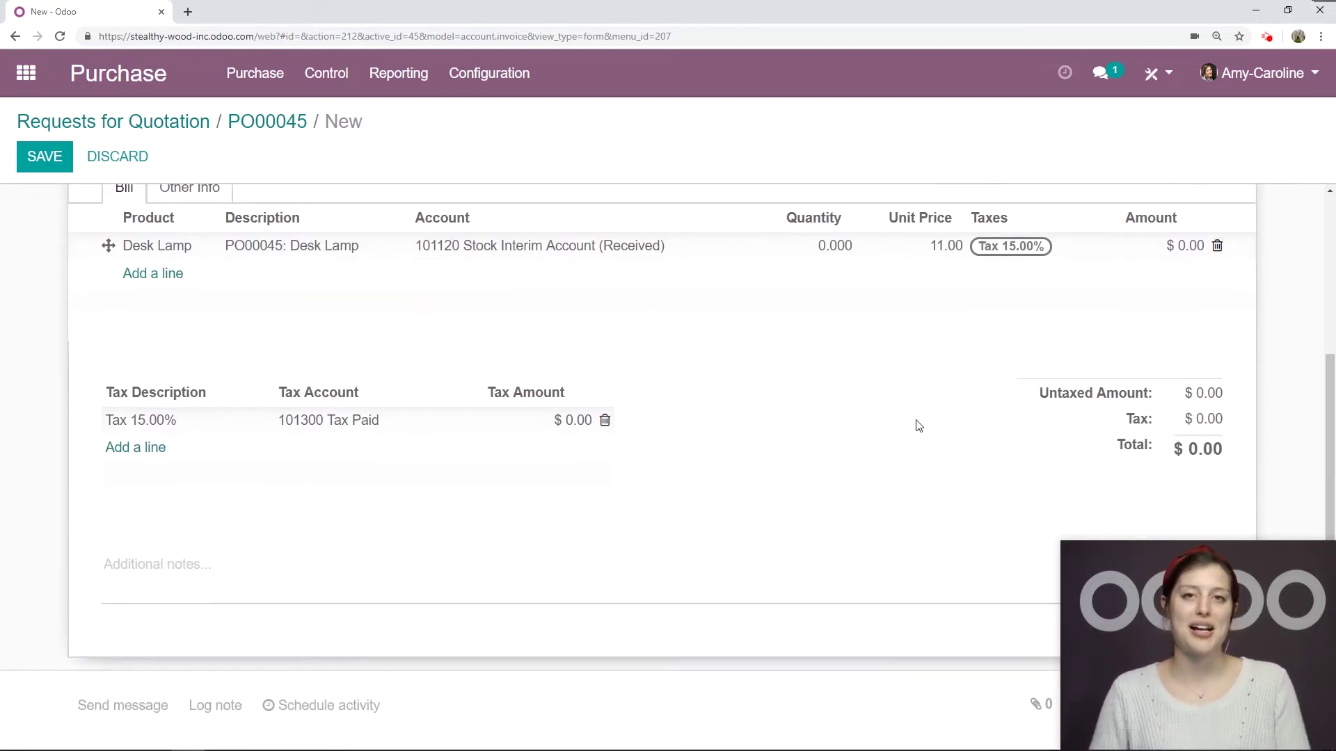
scroll(490, 401, up, 4)
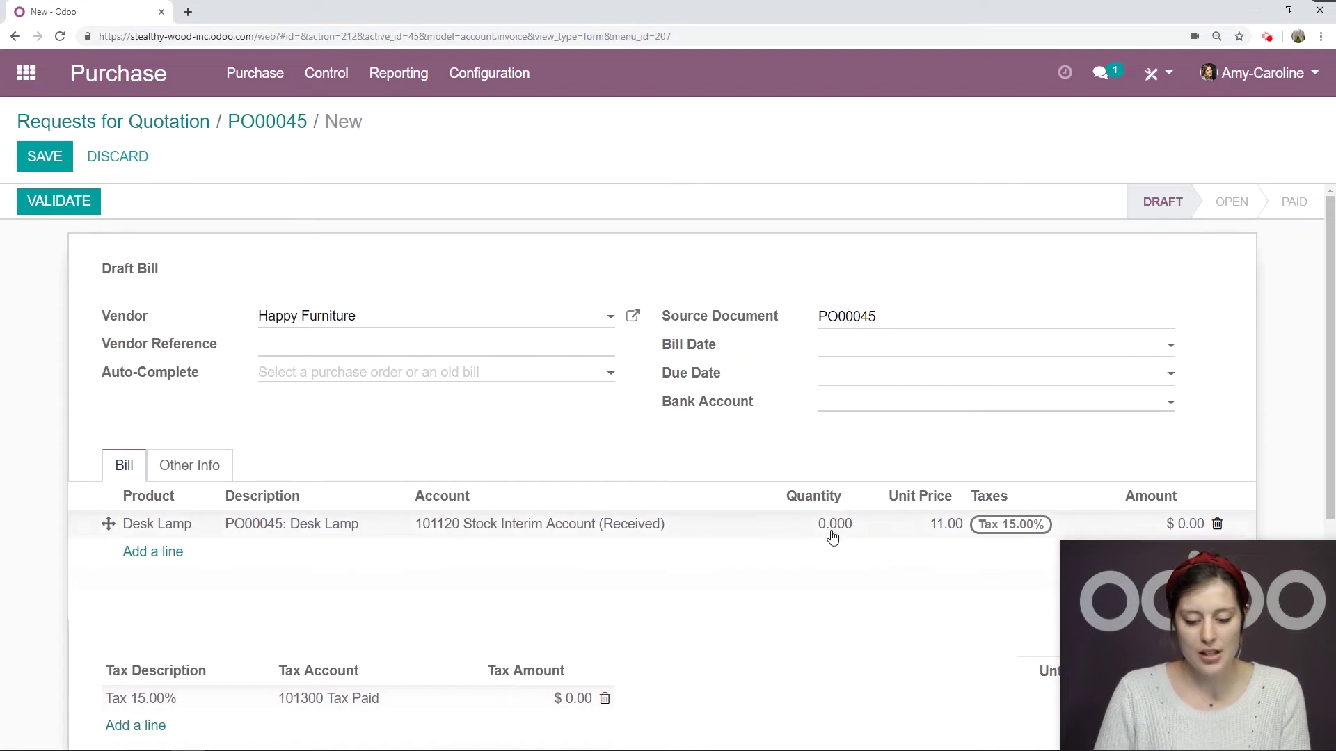
- Bill 6 Desk Lamps, save, and check the bill's Other Info details
click(833, 530)
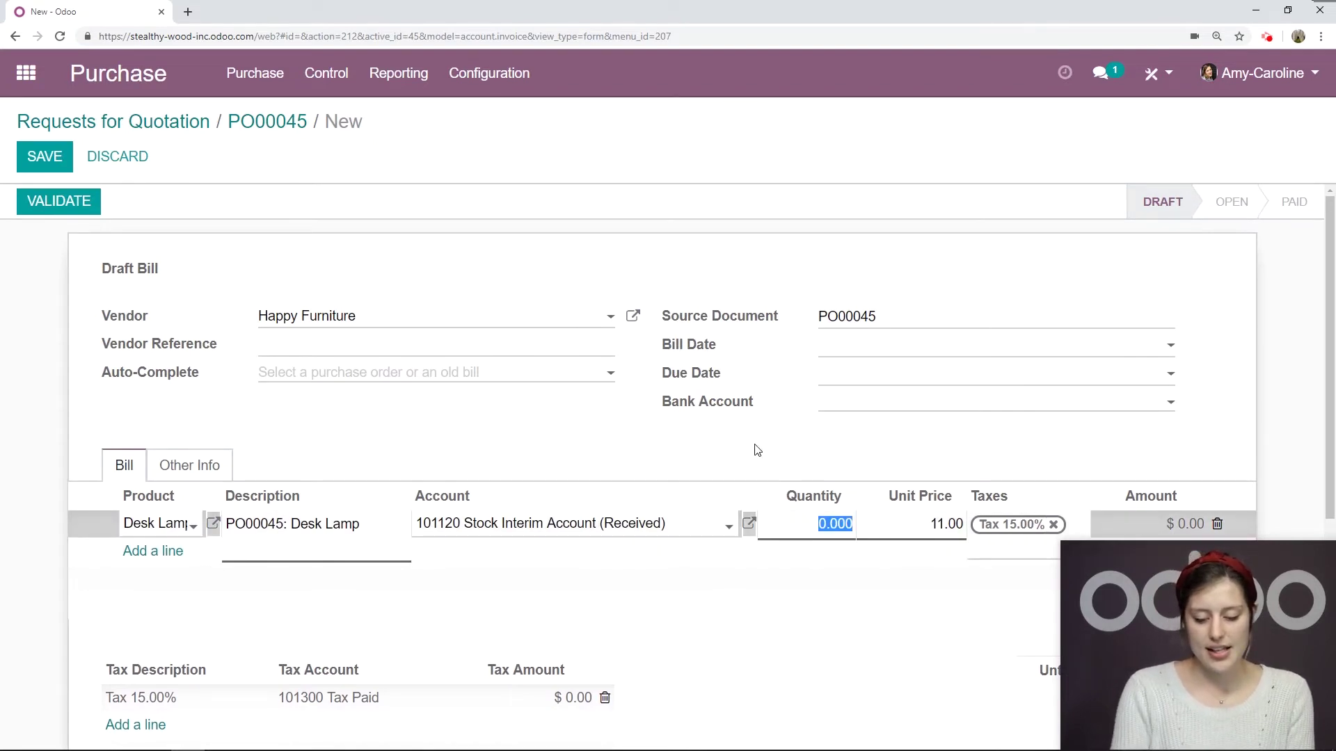
text(6)
click(62, 160)
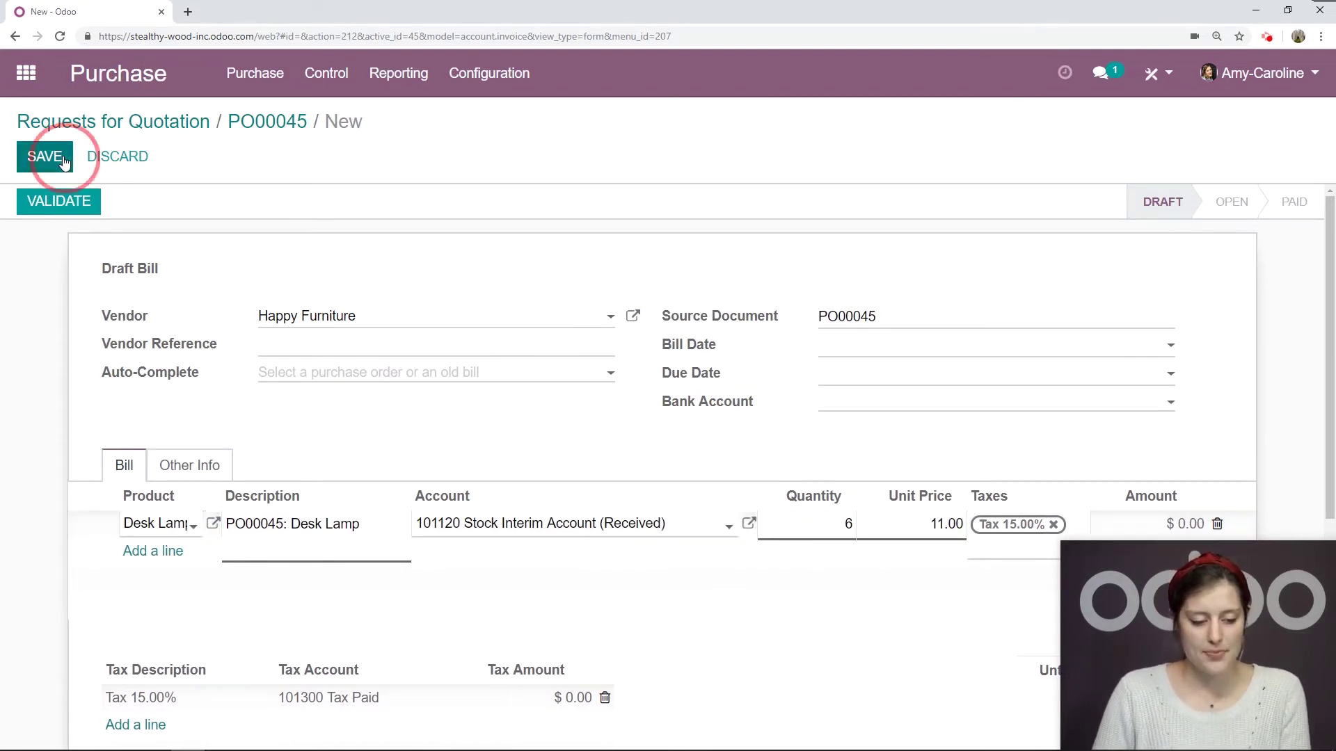
click(206, 457)
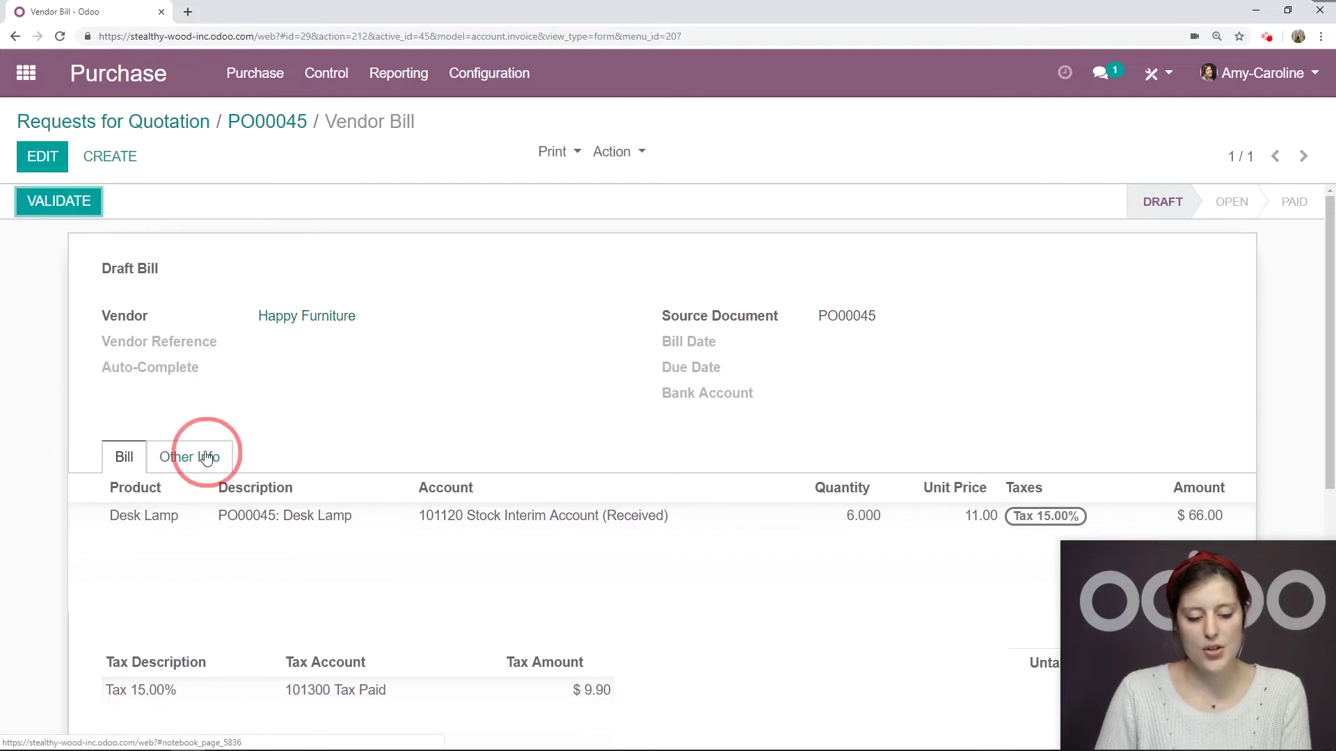
scroll(763, 414, down, 2)
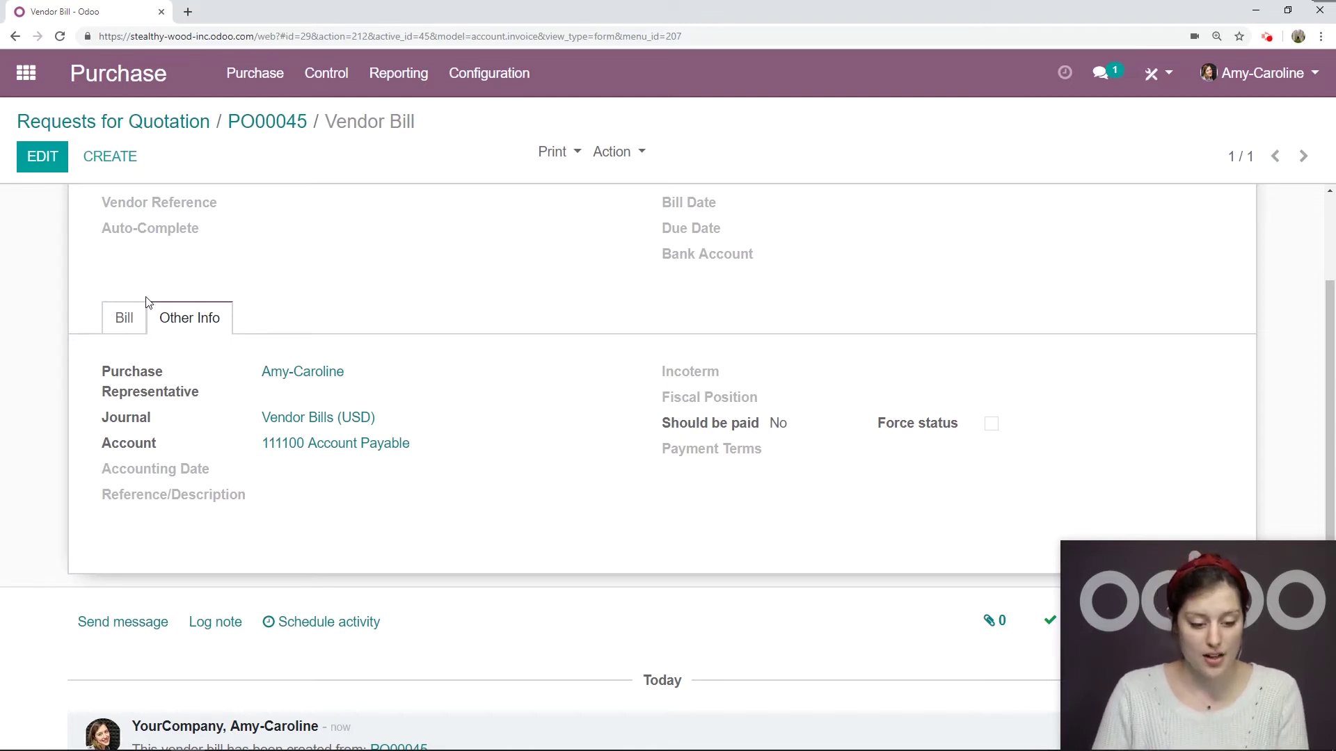
click(129, 320)
- Set the bill's Desk Lamp quantity back to 0 and save
click(42, 152)
scroll(623, 393, down, 1)
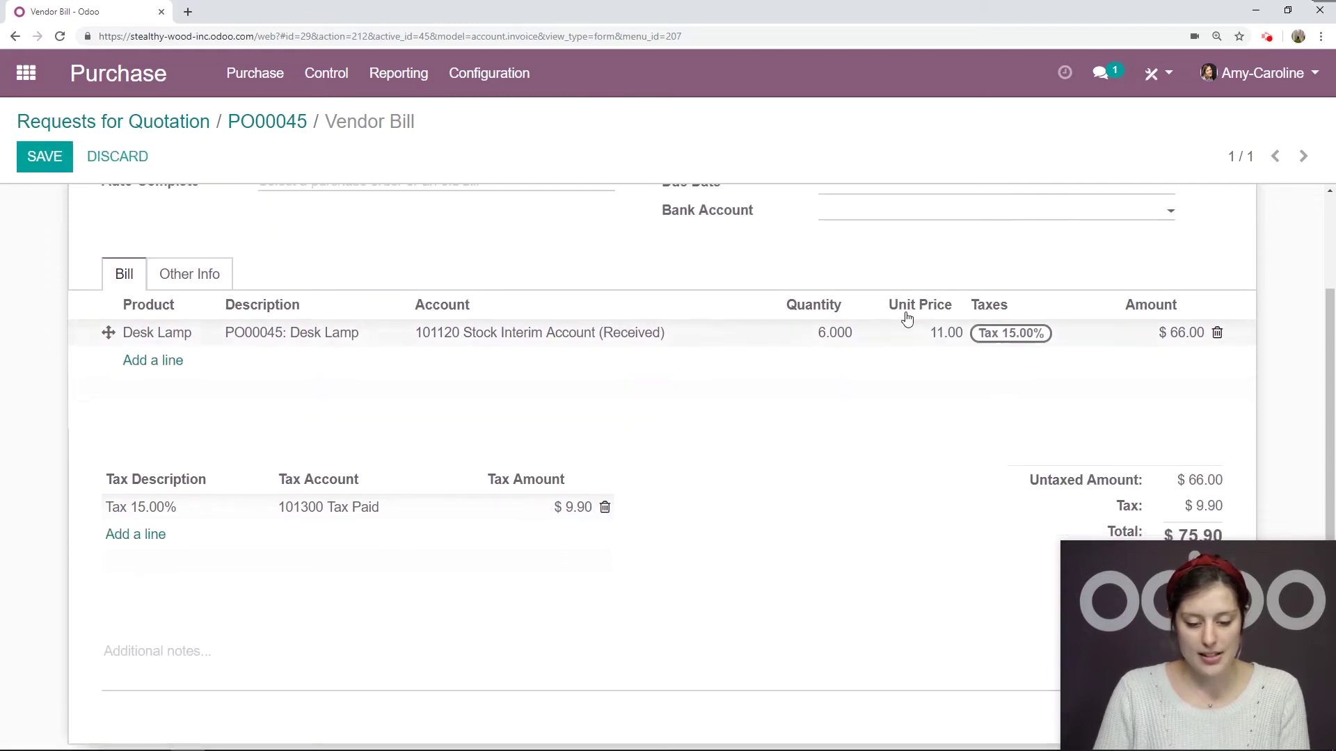
click(829, 334)
text(0)
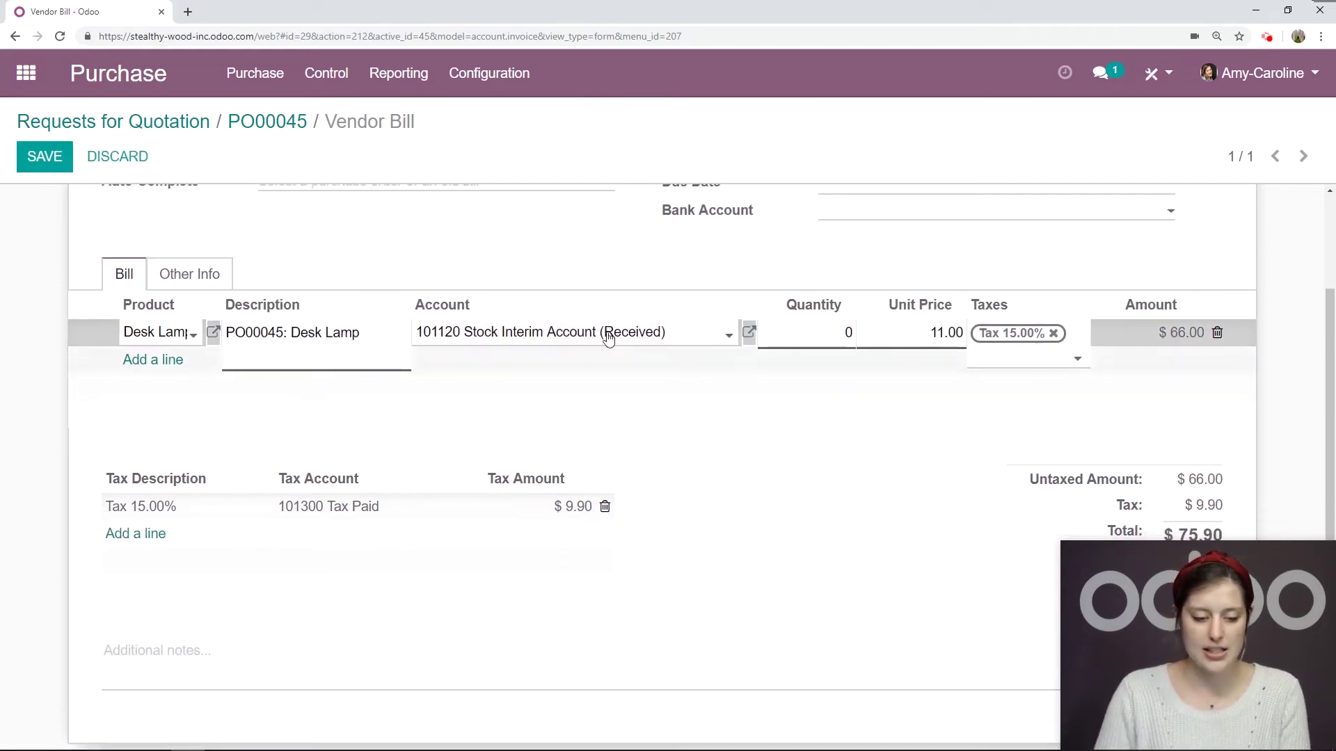
click(37, 158)
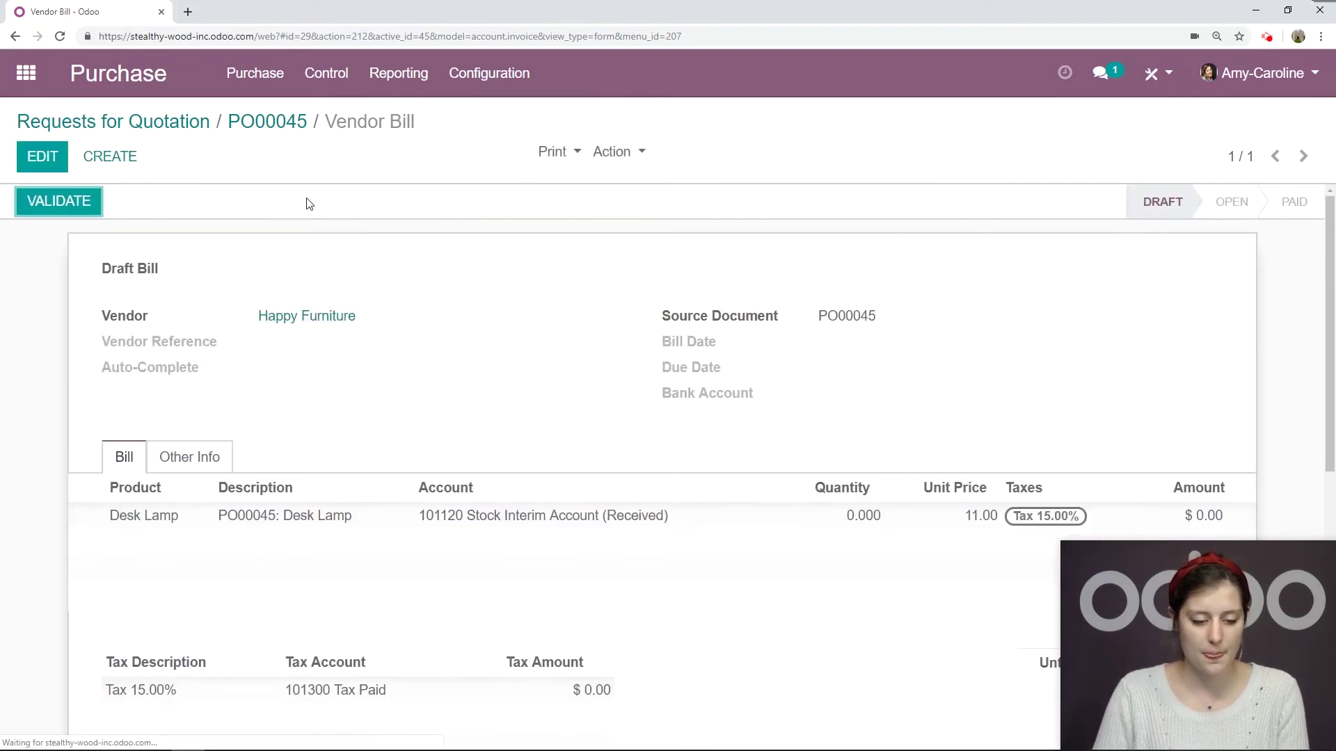
- Receive all 8 Desk Lamps on PO00045 by validating receipt WH/IN/00038
click(289, 135)
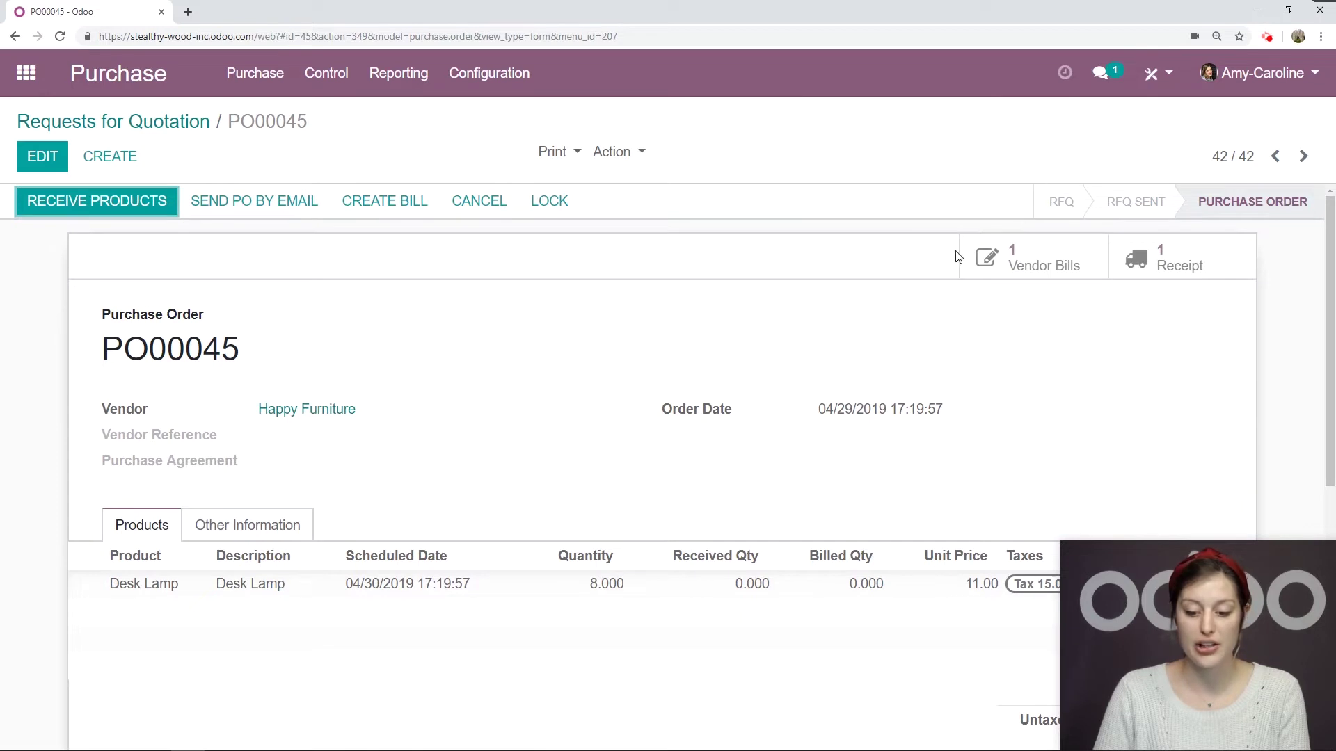
click(121, 204)
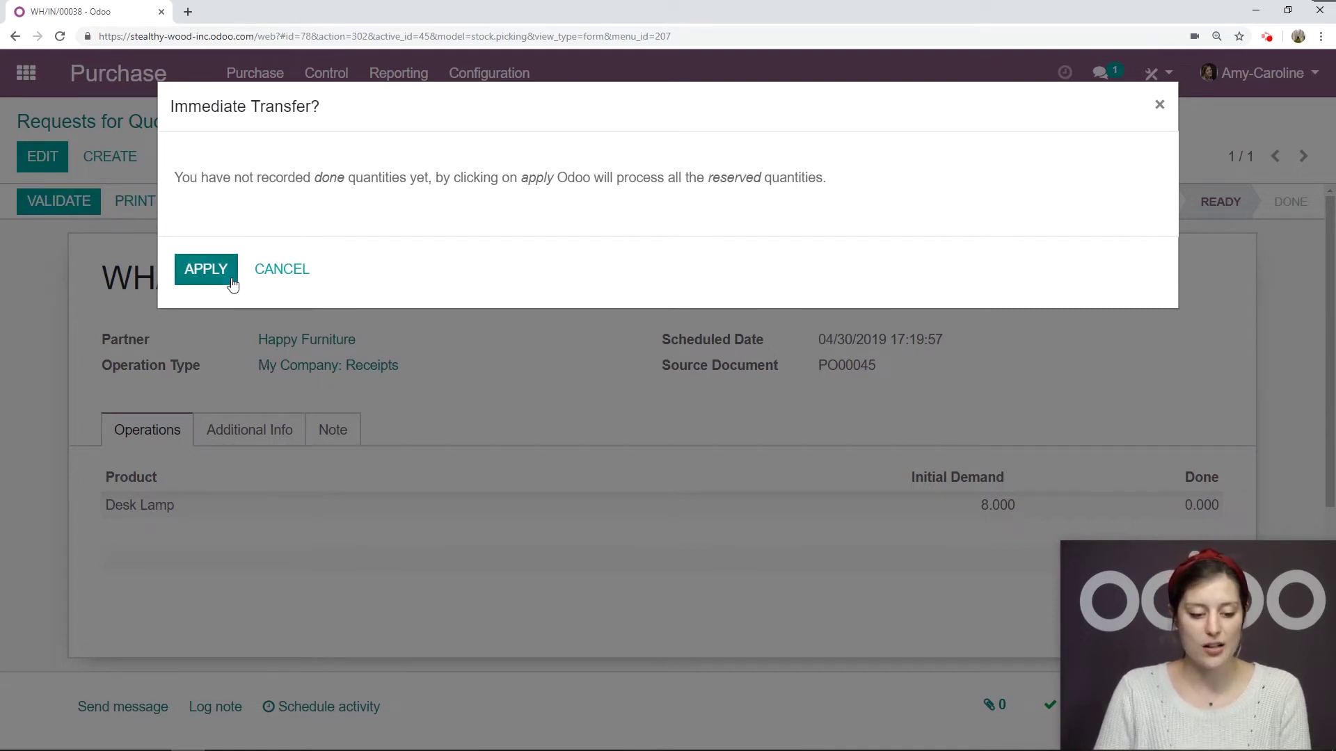
click(229, 277)
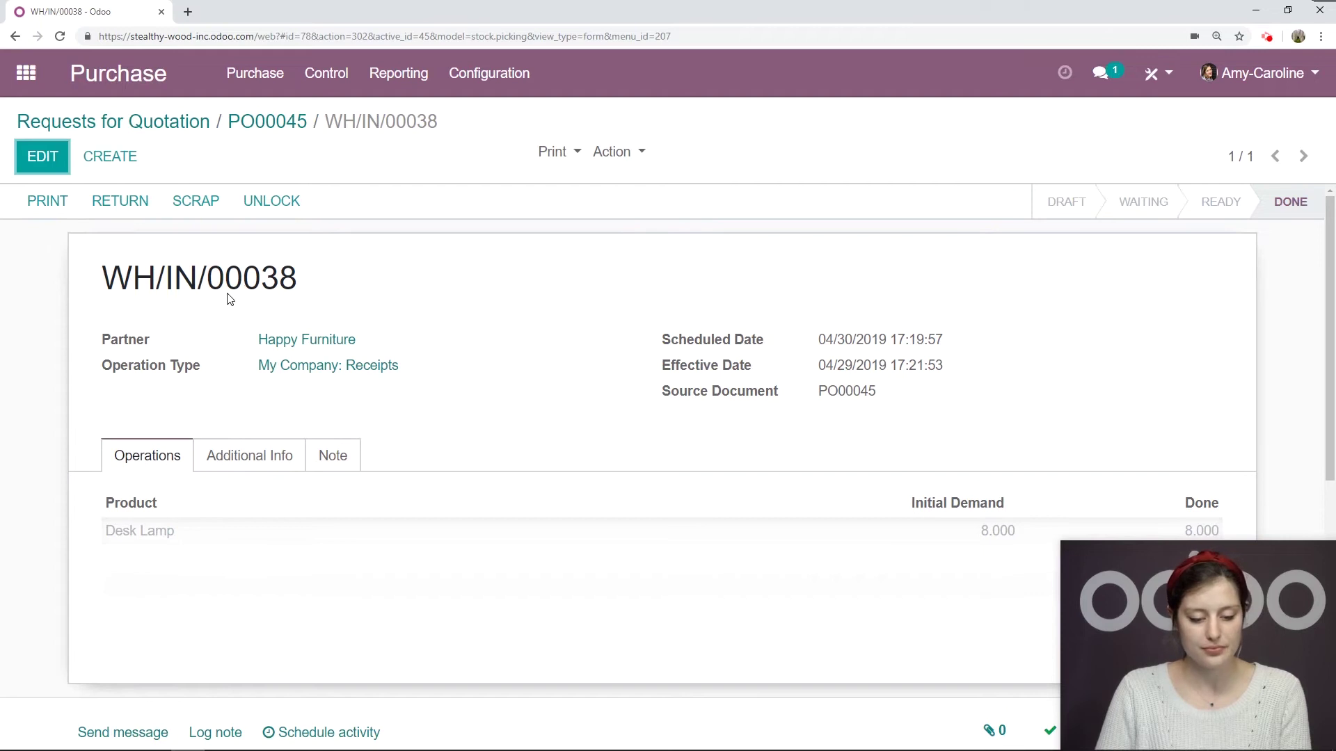
- Open the PO00045 draft bill and set the Desk Lamp quantity to 8
click(277, 131)
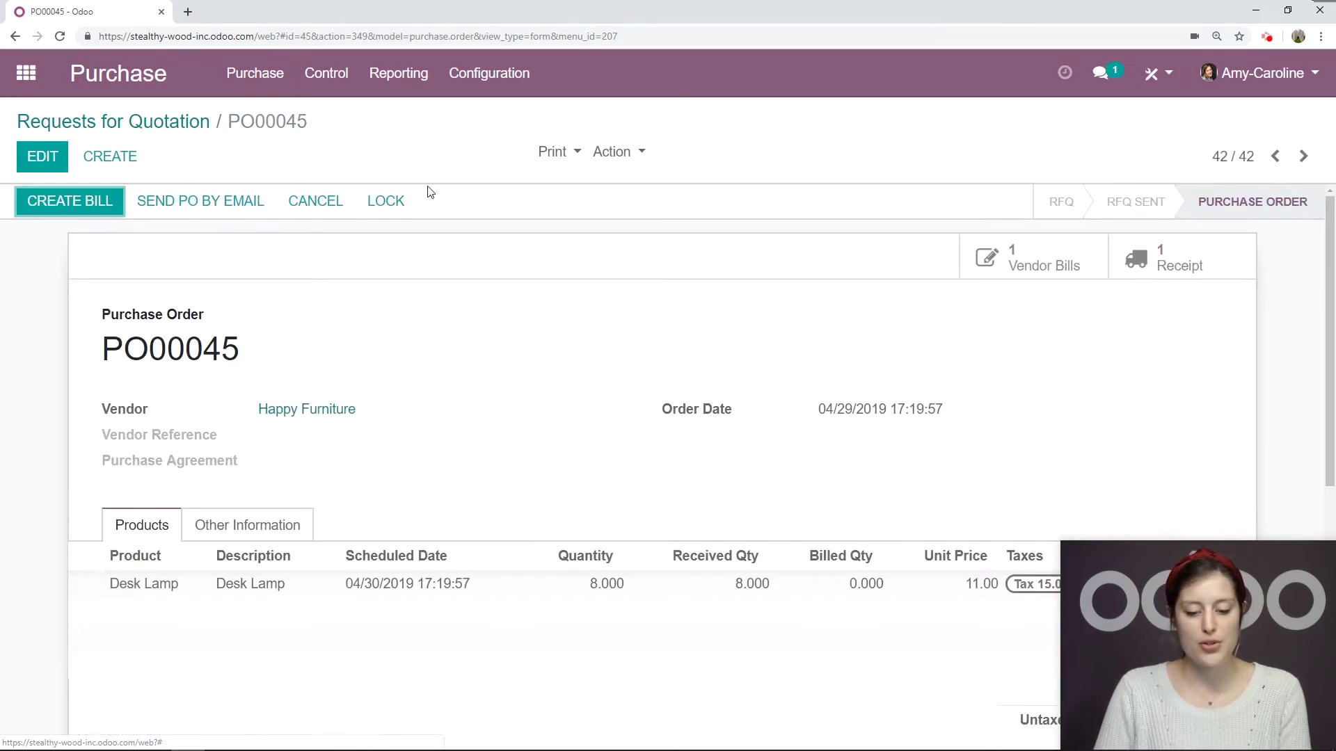
click(1064, 263)
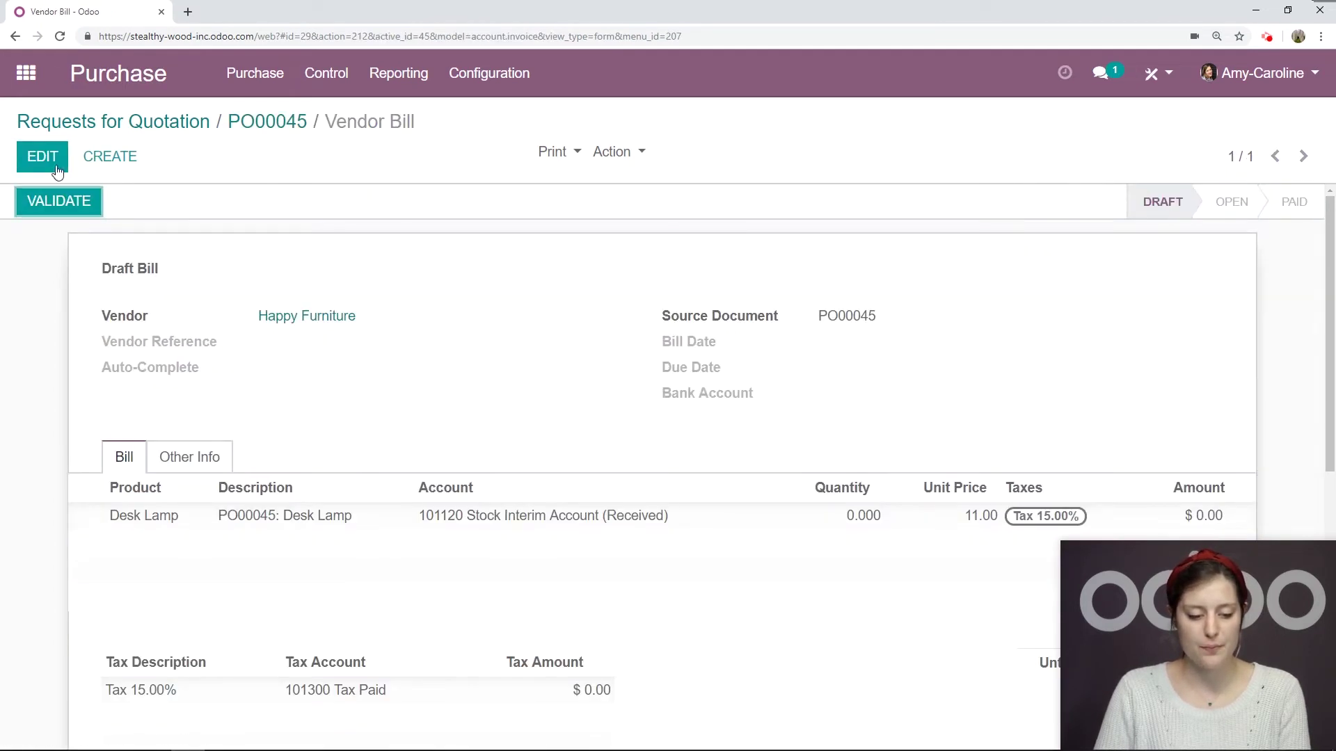
click(43, 156)
click(833, 523)
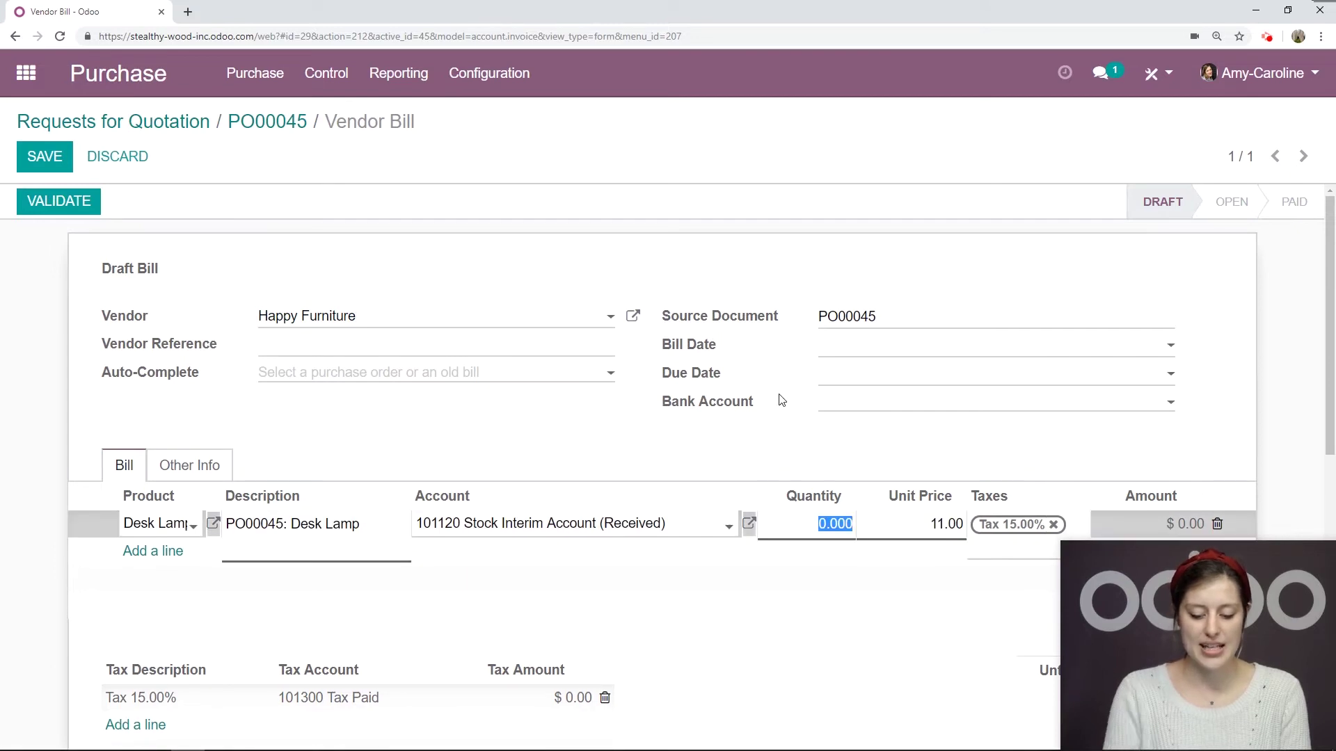
text(8)
click(44, 155)
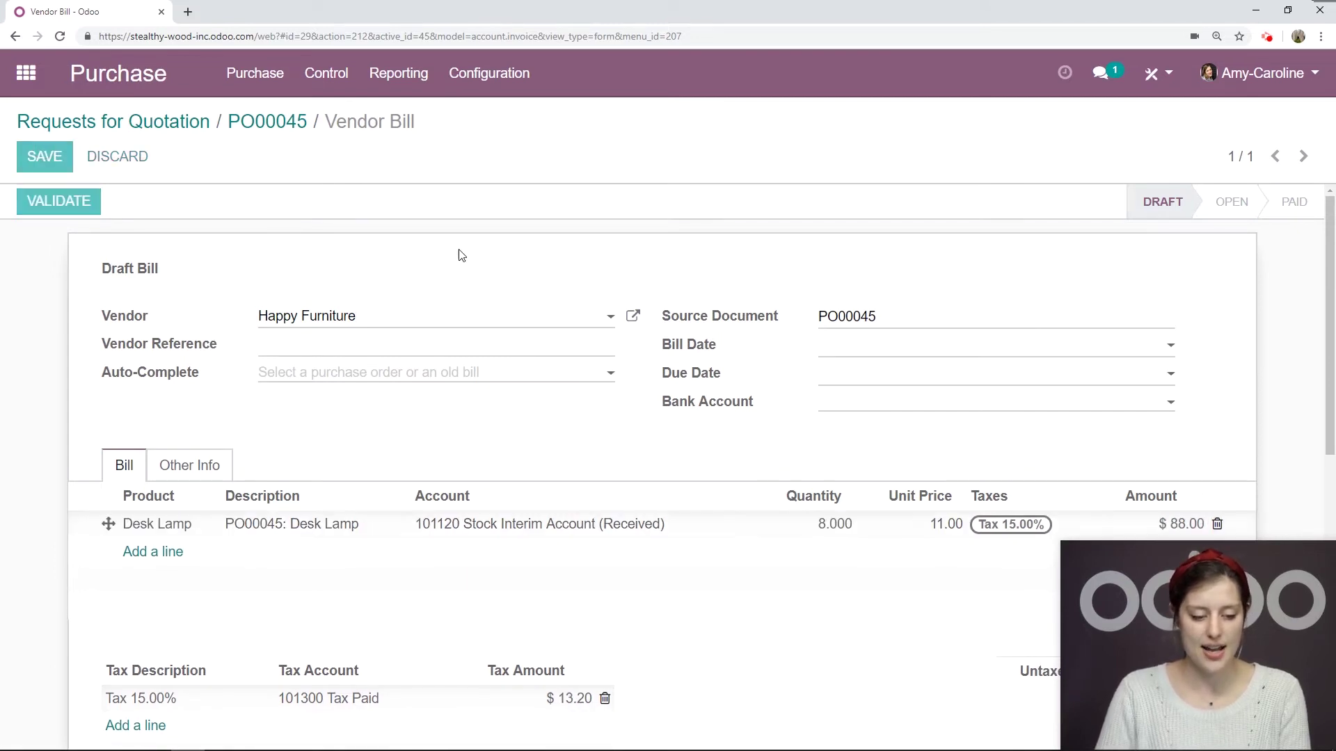
- Review the bill's lines and validate it as BILL/2019/0011
scroll(397, 322, down, 1)
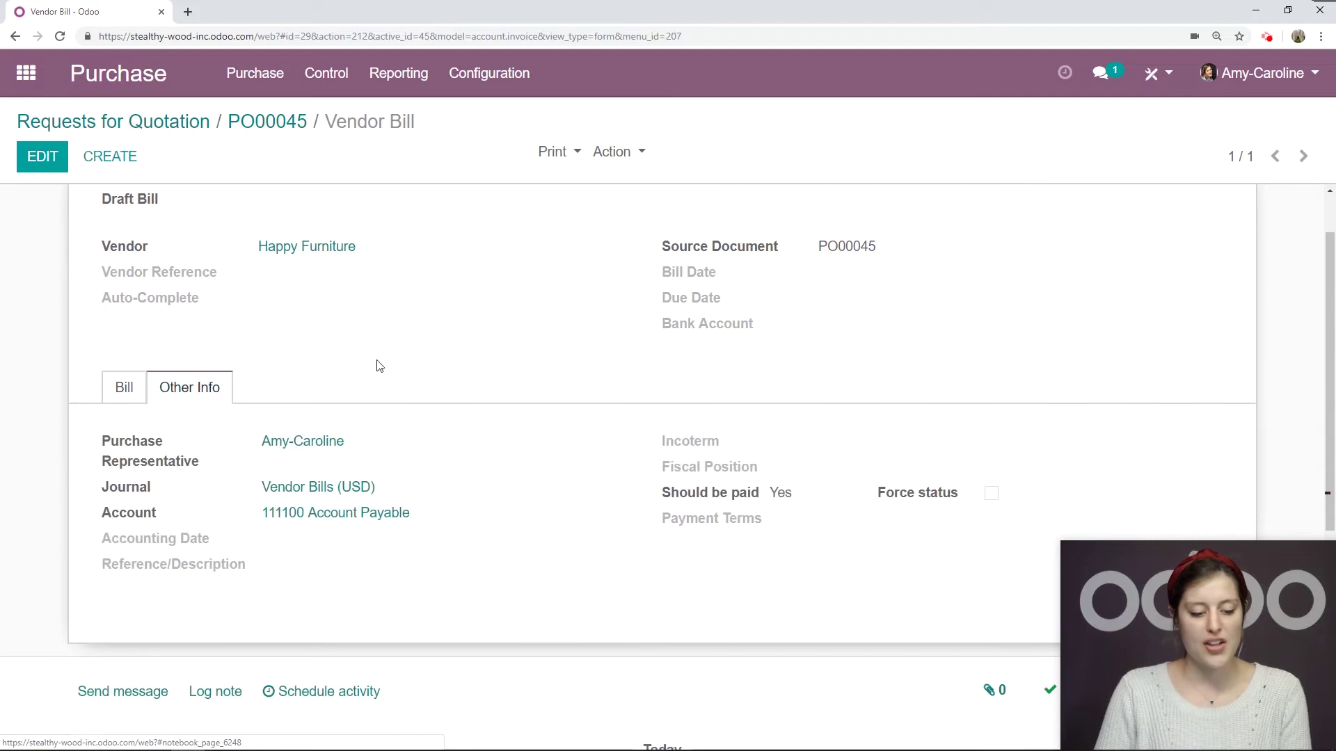
scroll(694, 381, down, 2)
scroll(779, 396, up, 1)
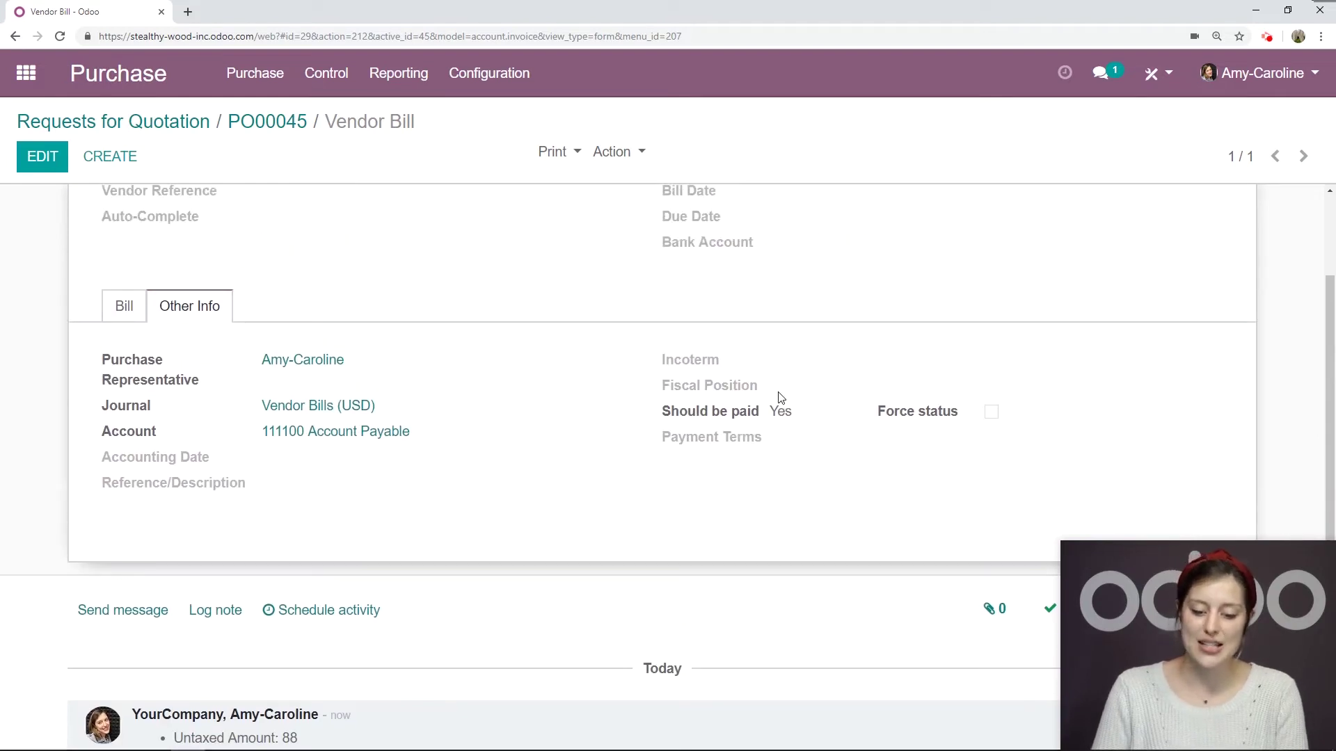
scroll(445, 331, up, 1)
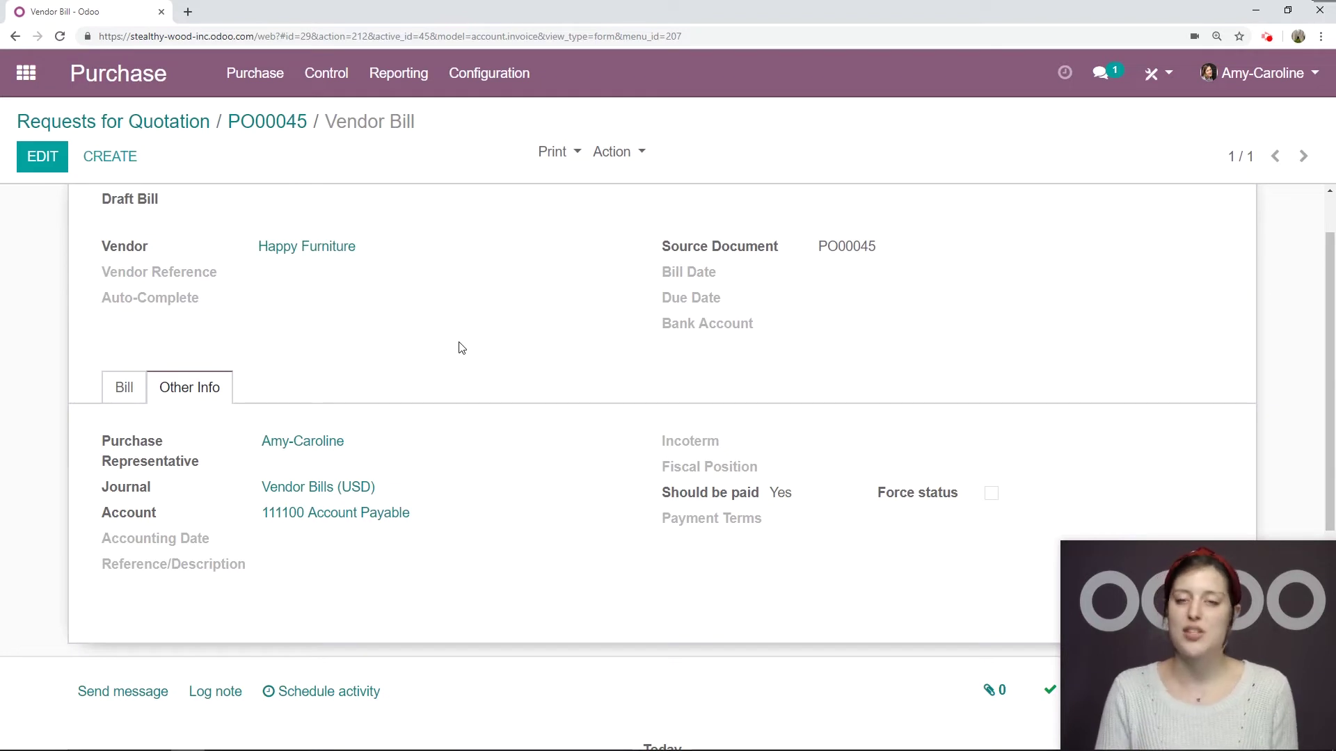
click(123, 387)
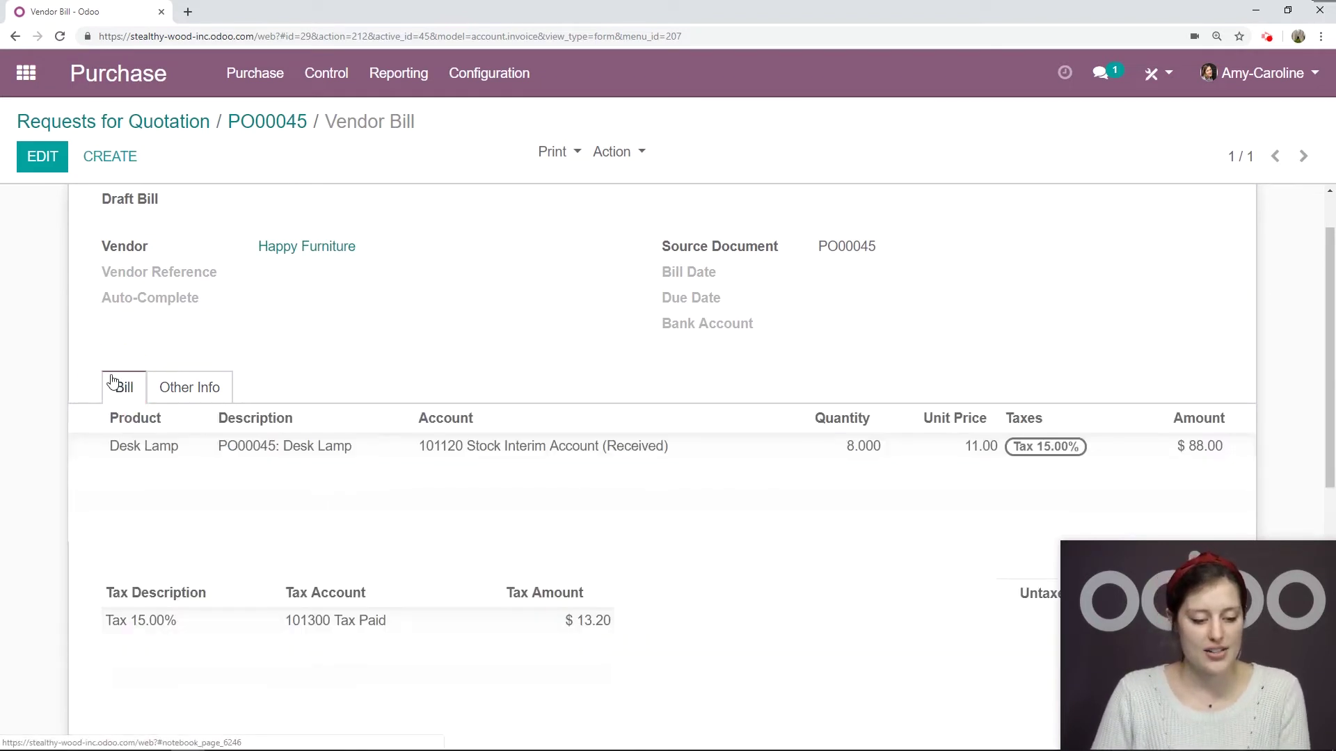
scroll(104, 313, up, 1)
click(83, 207)
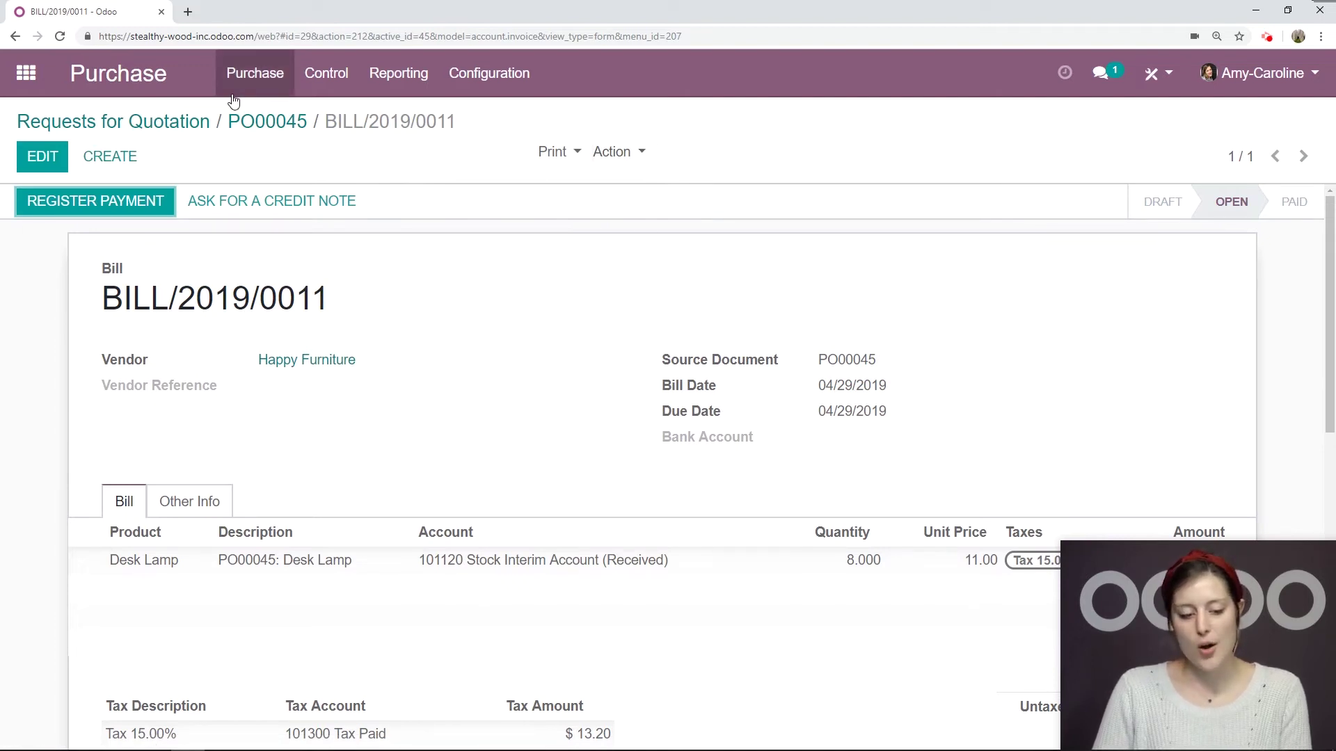
- Duplicate purchase order PO00045
click(256, 122)
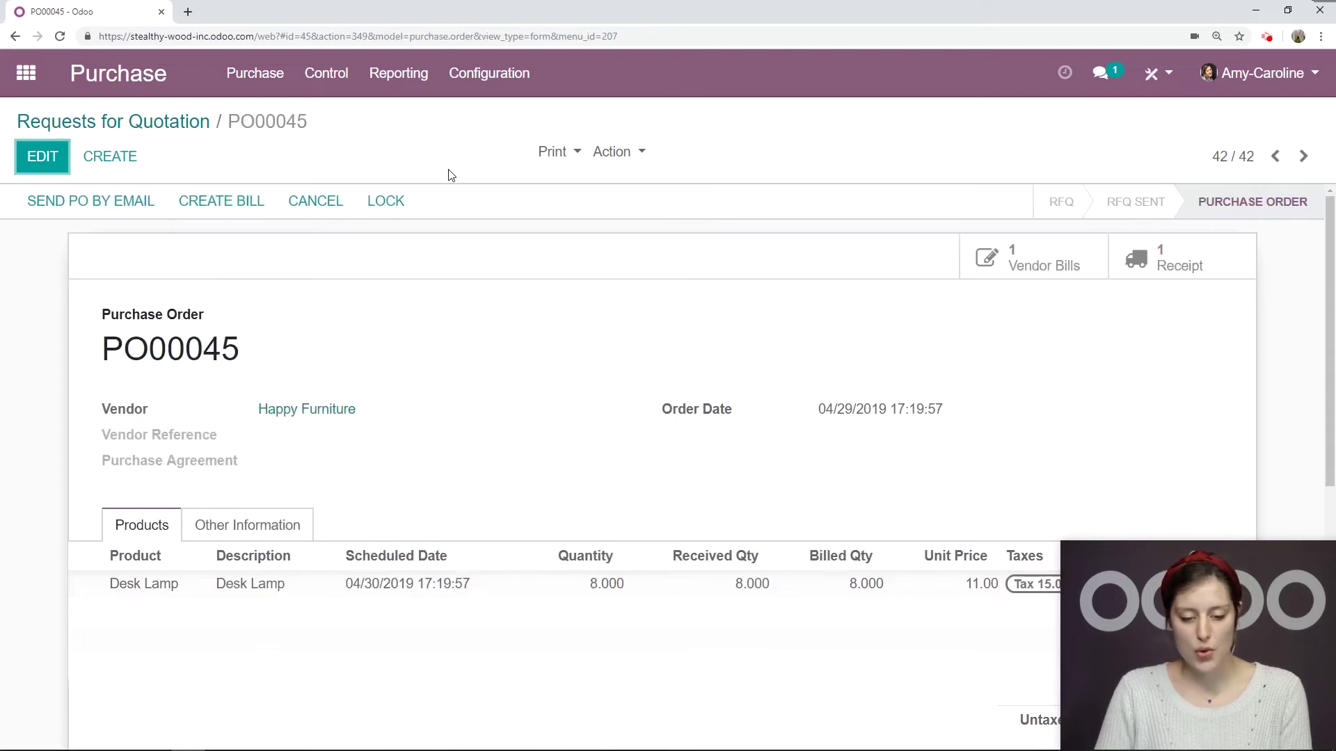
click(612, 155)
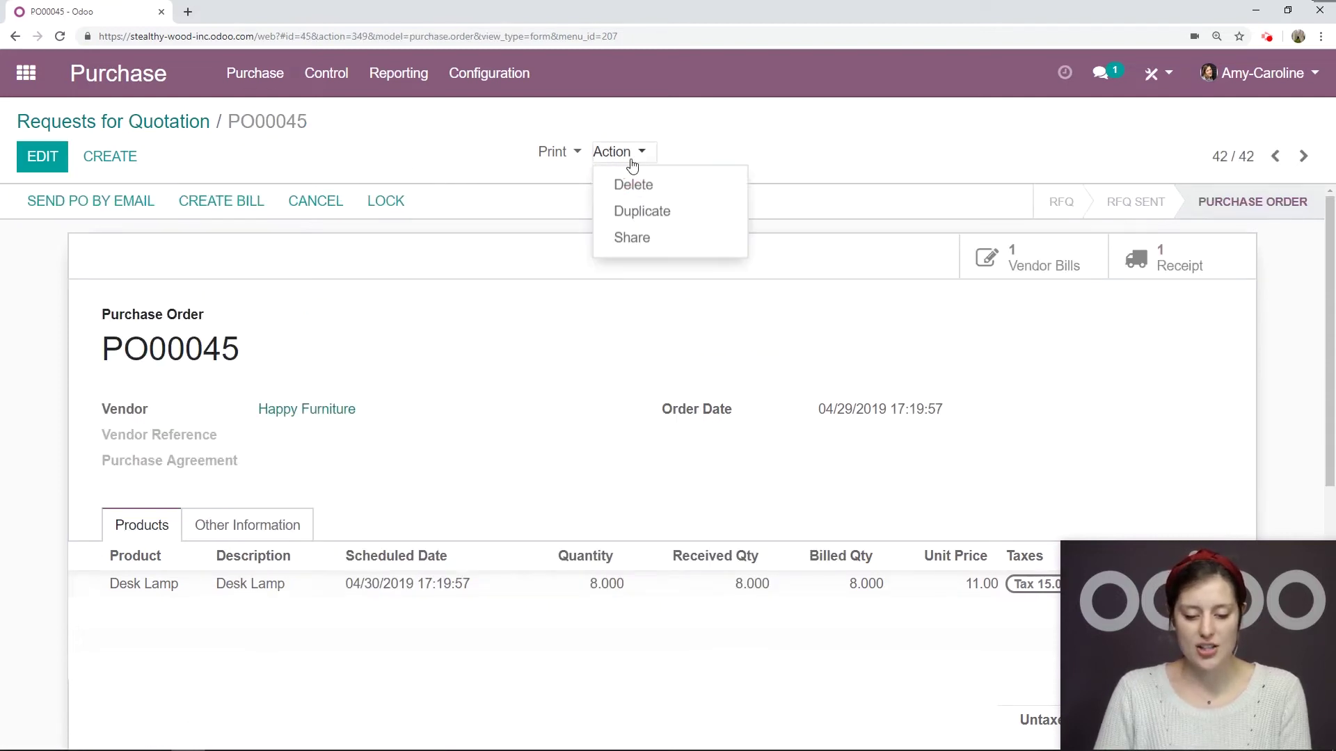
click(639, 211)
- Set the copy's Desk Lamp quantity to 10, save, and confirm it as PO00046
scroll(647, 347, down, 1)
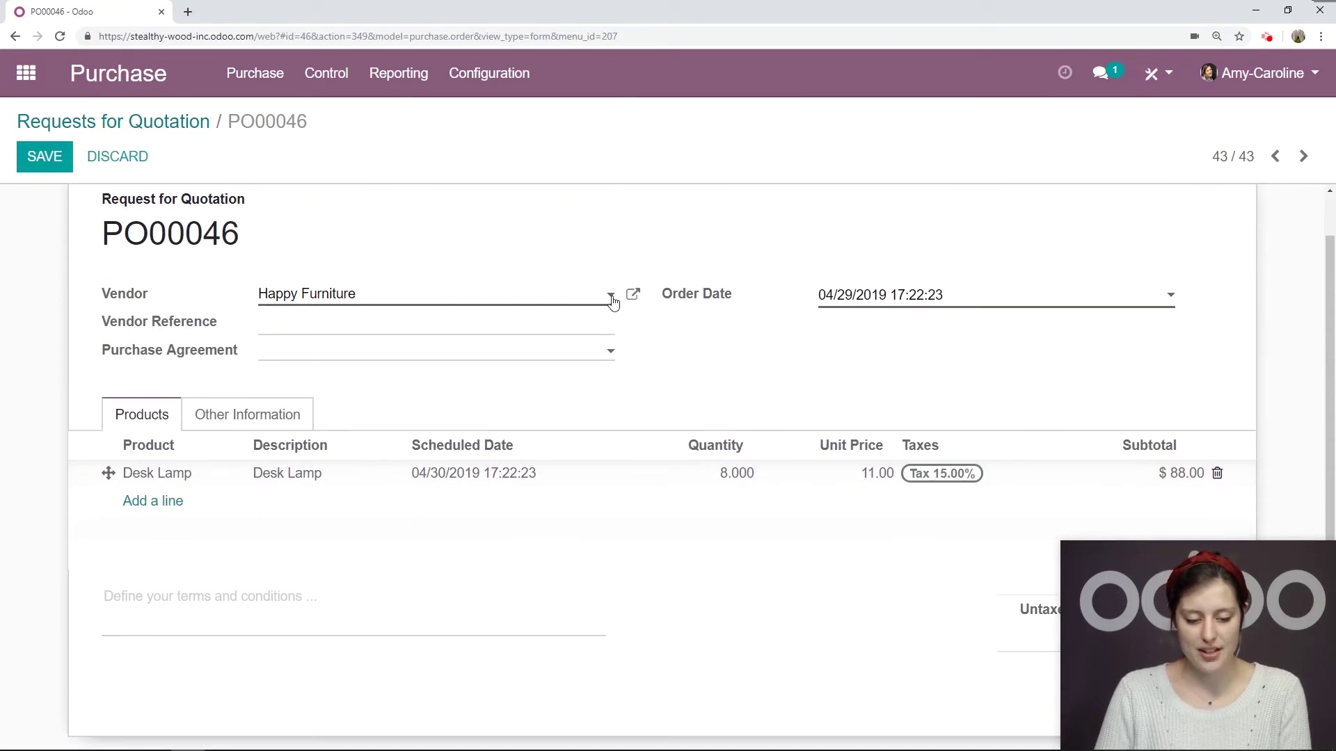
click(715, 480)
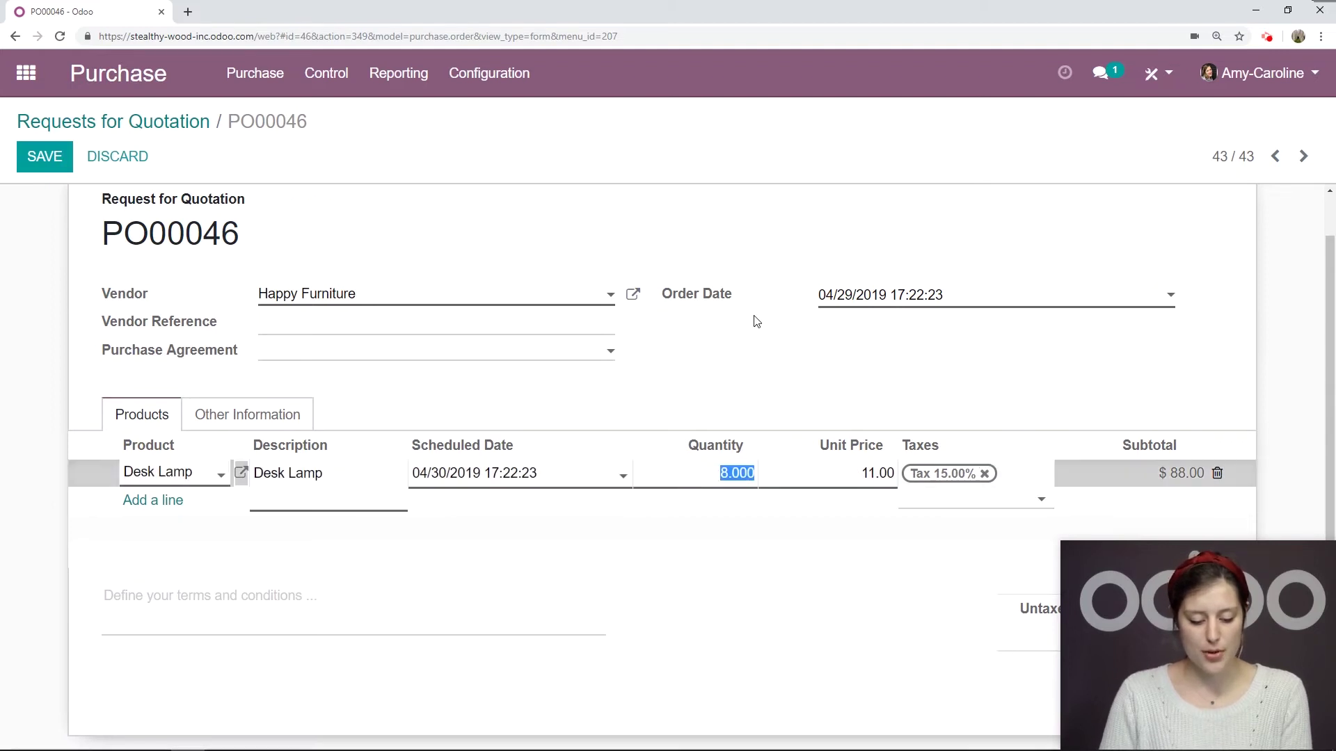
text(10)
scroll(554, 331, up, 1)
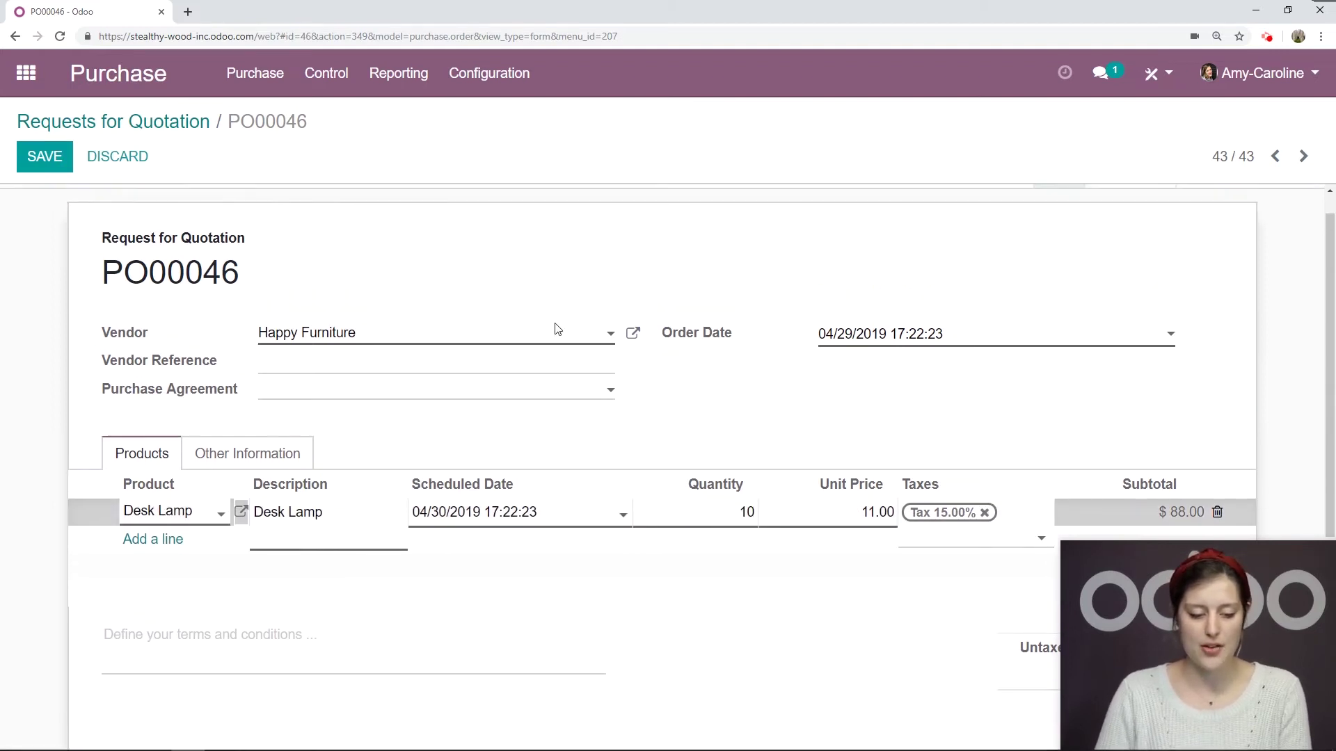
click(45, 157)
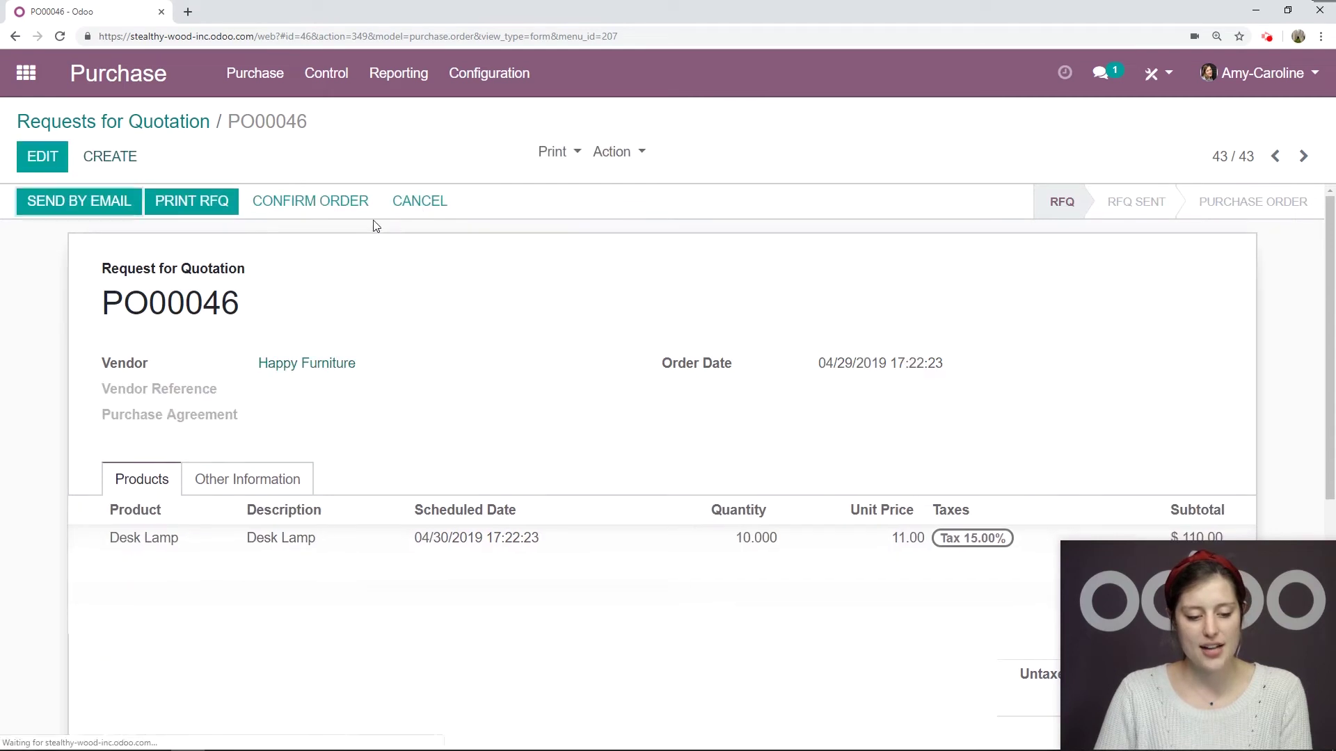
click(299, 201)
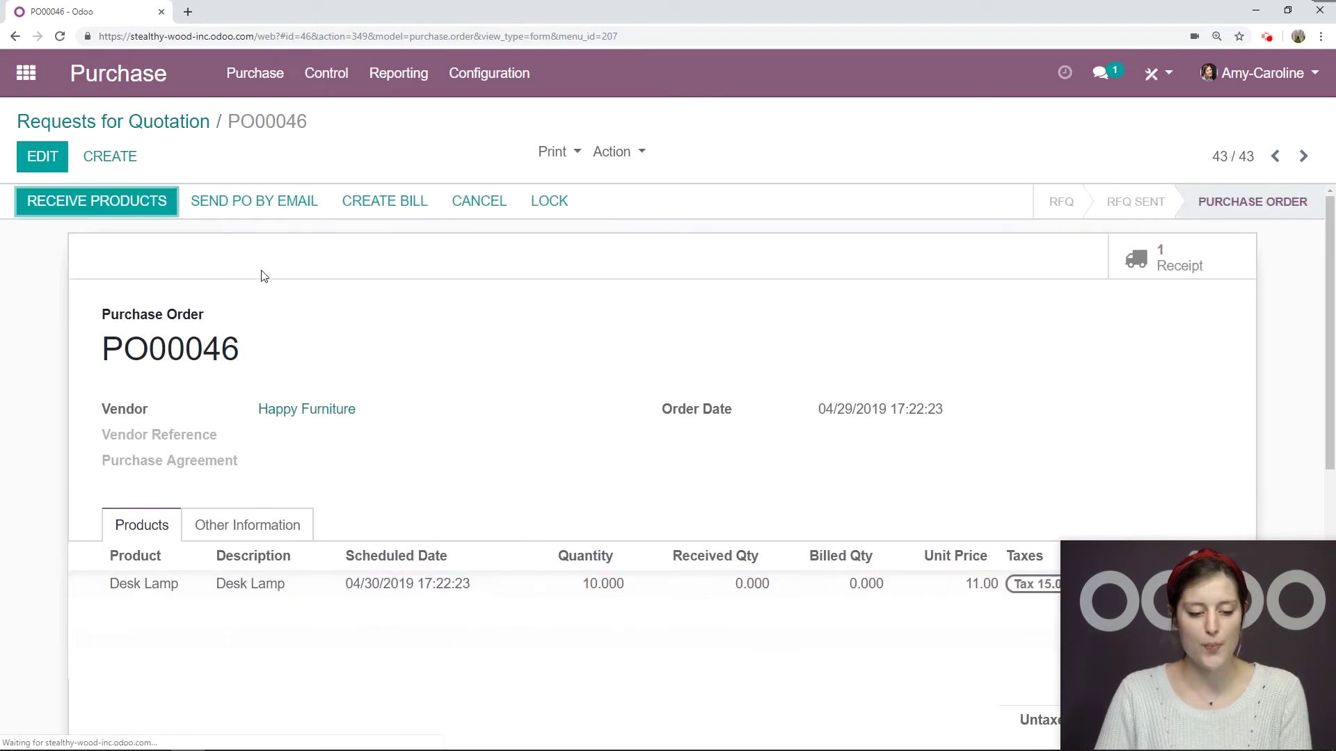
- On receipt WH/IN/00039, mark 5 of 10 Desk Lamps done, save, and validate
click(110, 200)
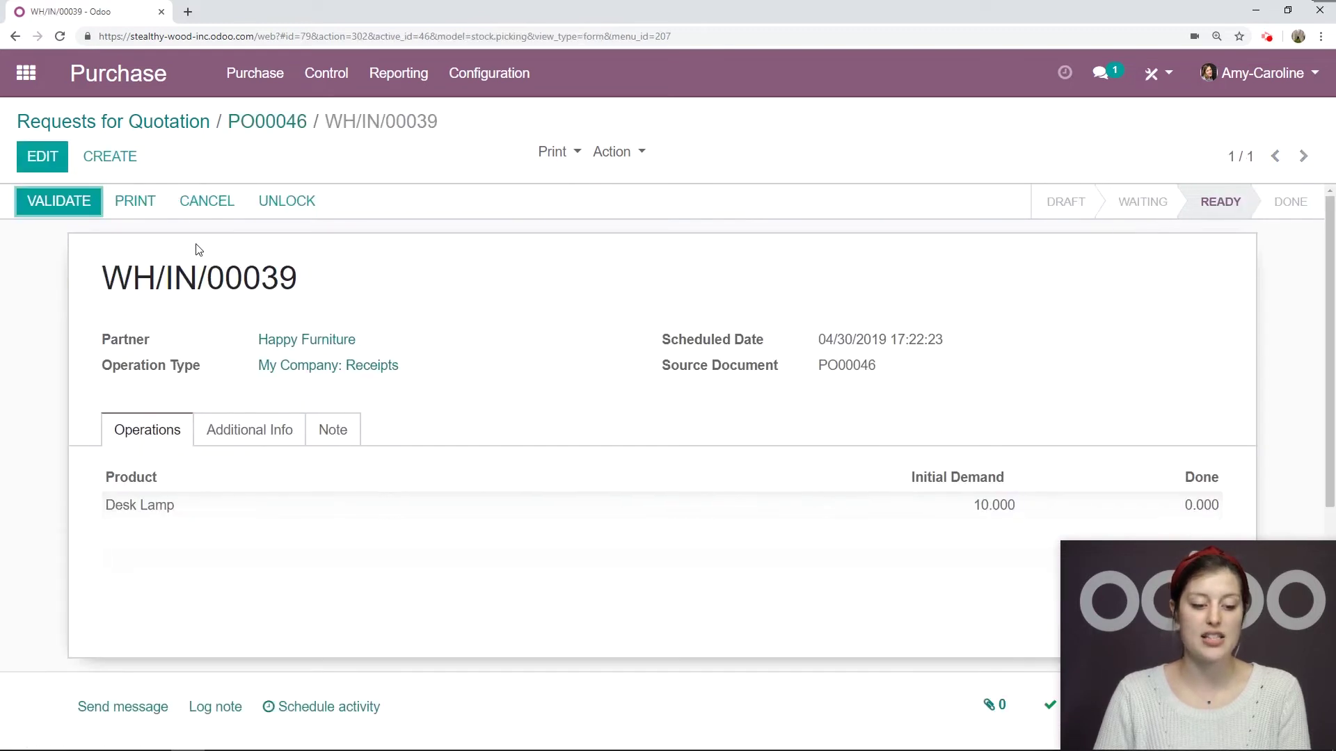
click(40, 156)
scroll(782, 276, down, 2)
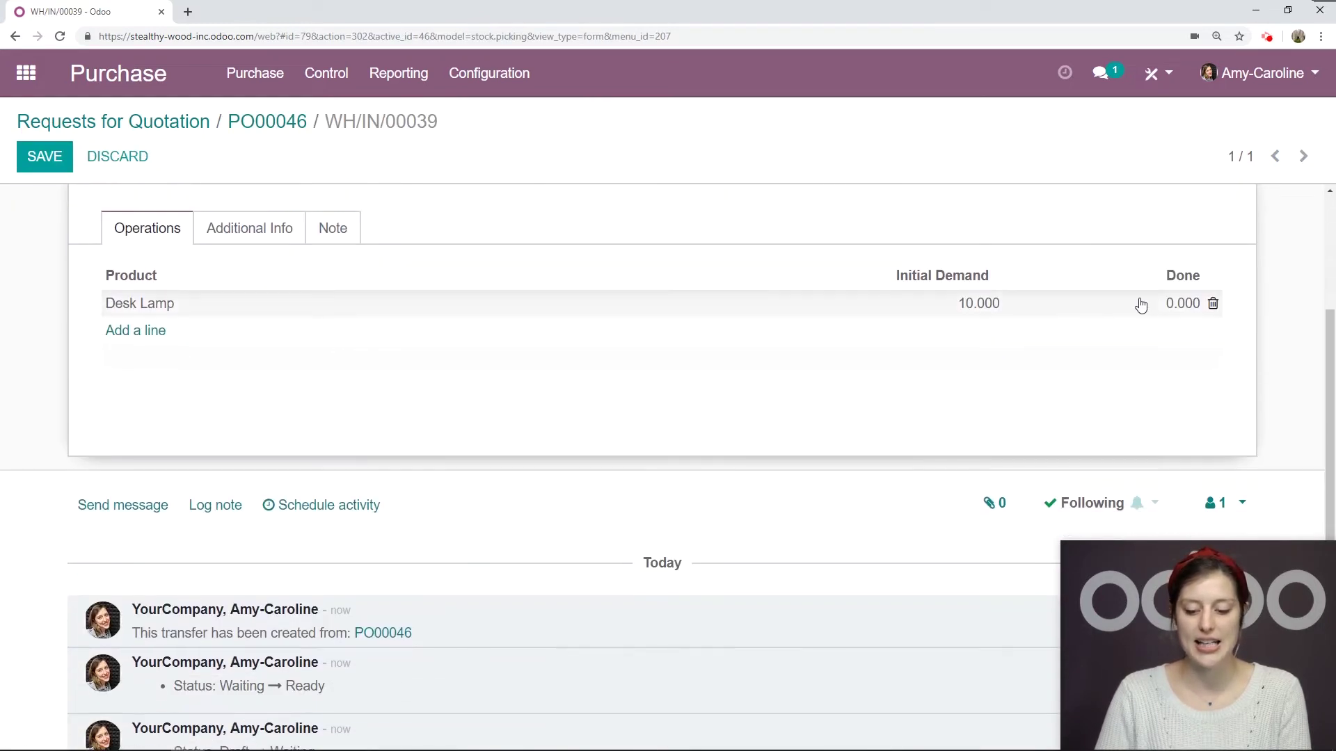
click(1175, 302)
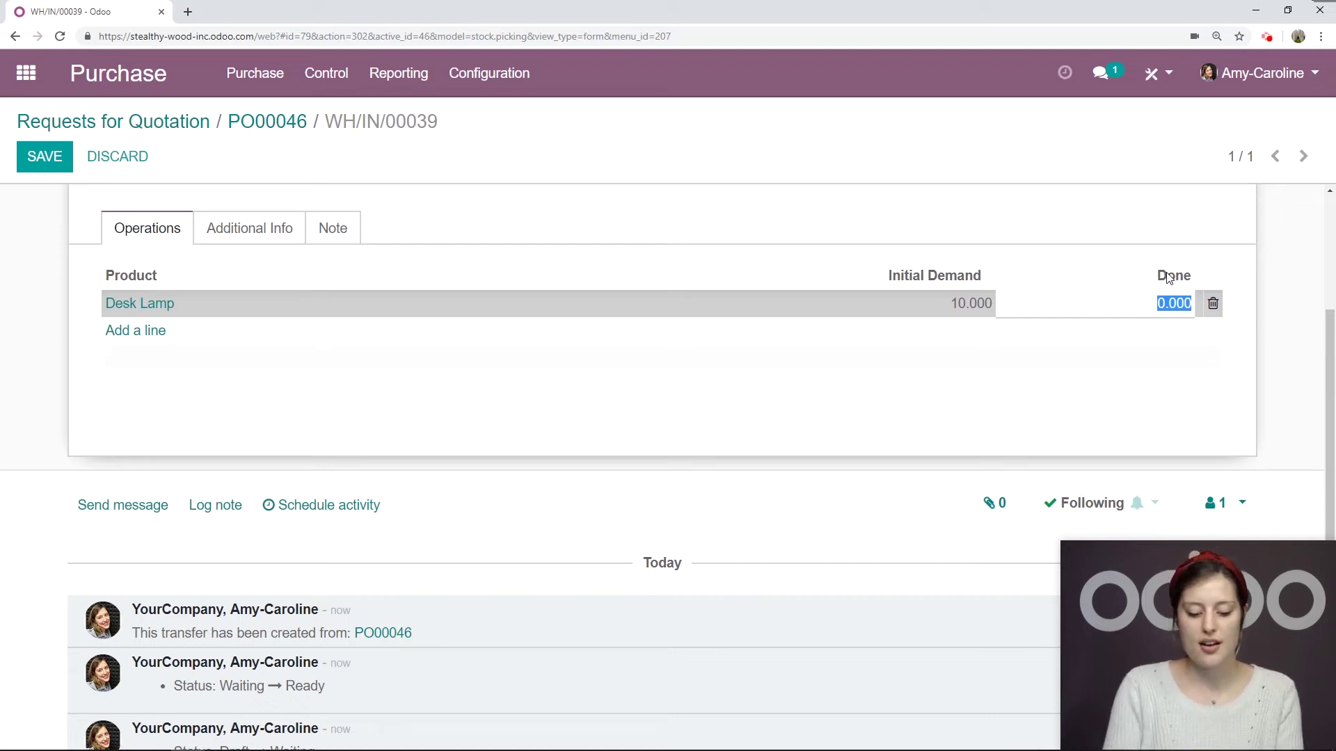
text(5)
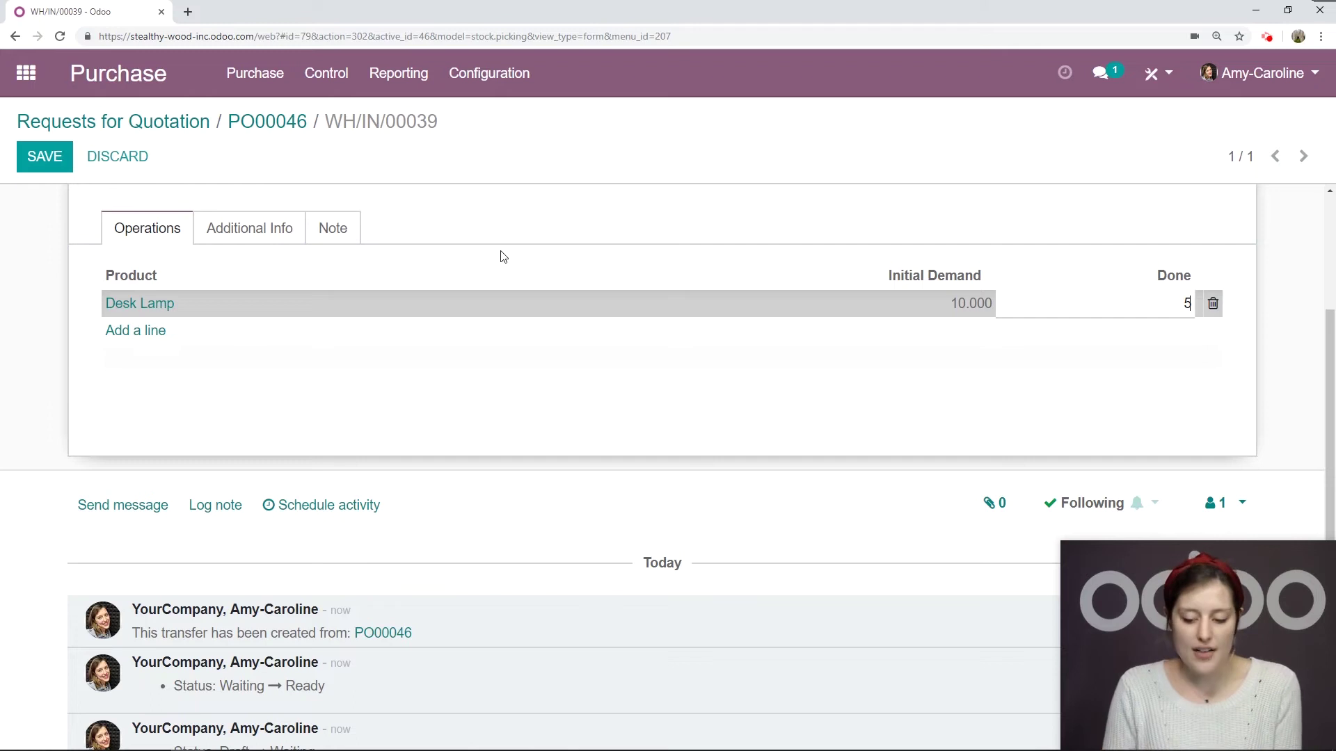
scroll(80, 238, up, 3)
click(42, 156)
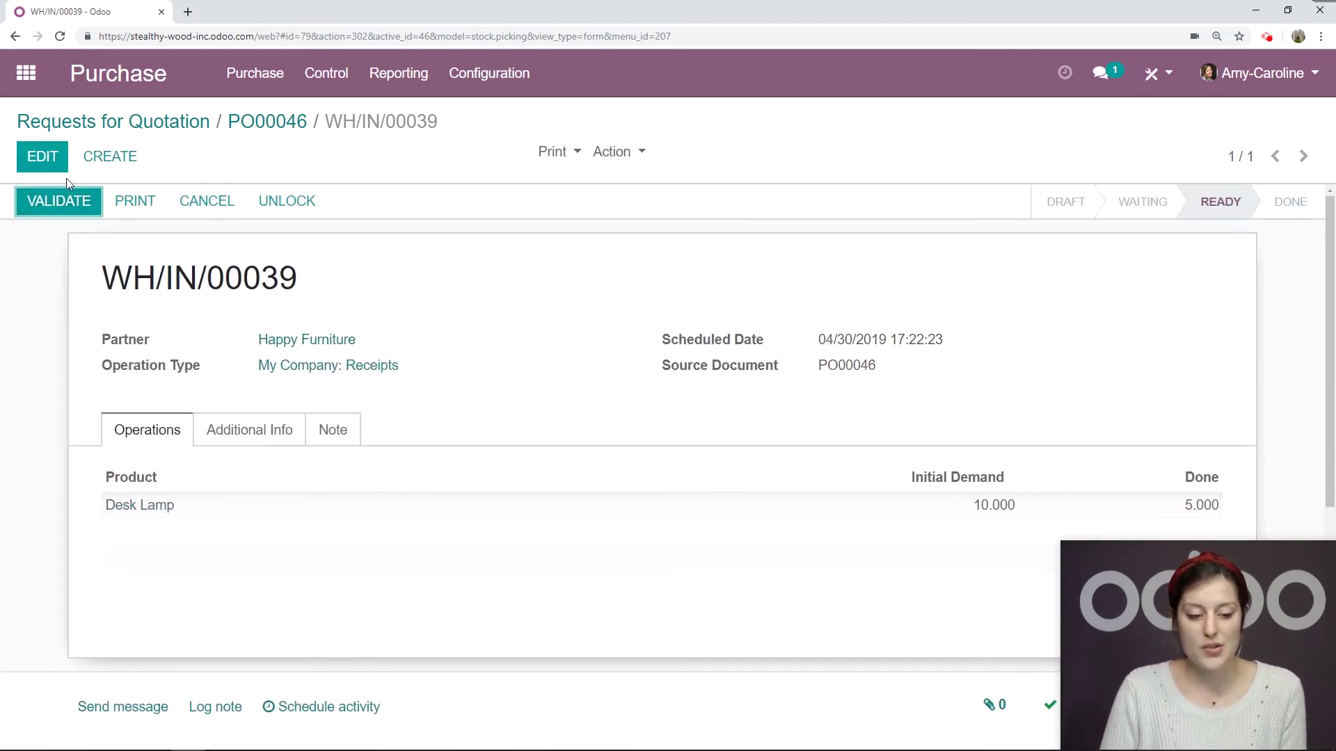
click(61, 203)
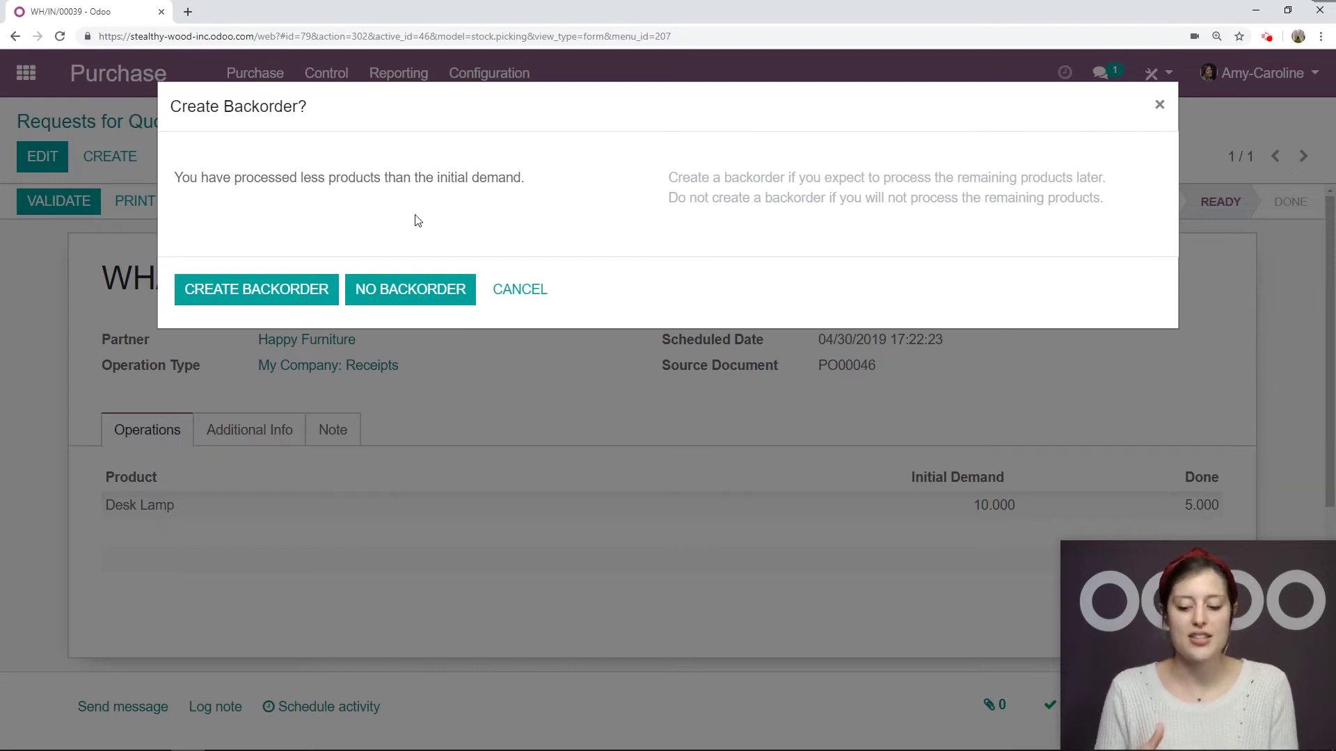
- Create backorder WH/IN/00040 for the remaining 5 lamps and inspect it from PO00046's receipts
click(272, 292)
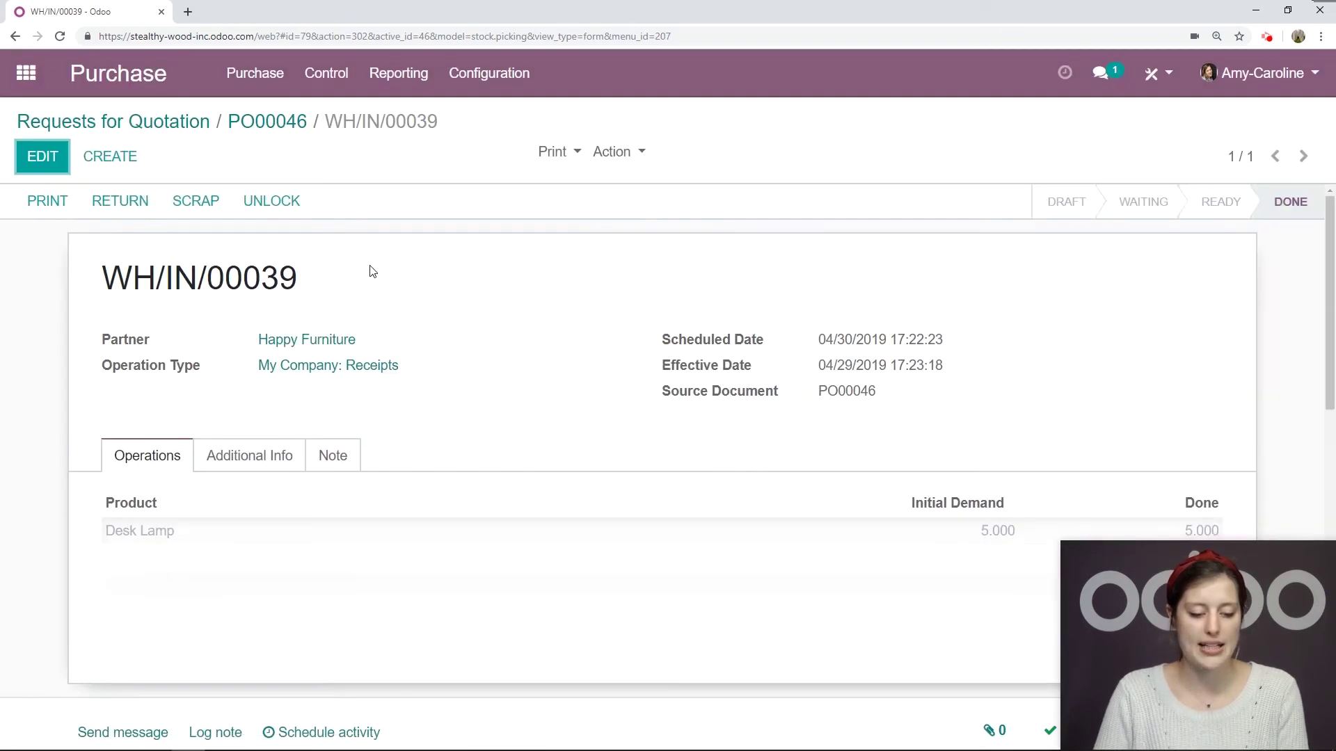
click(288, 124)
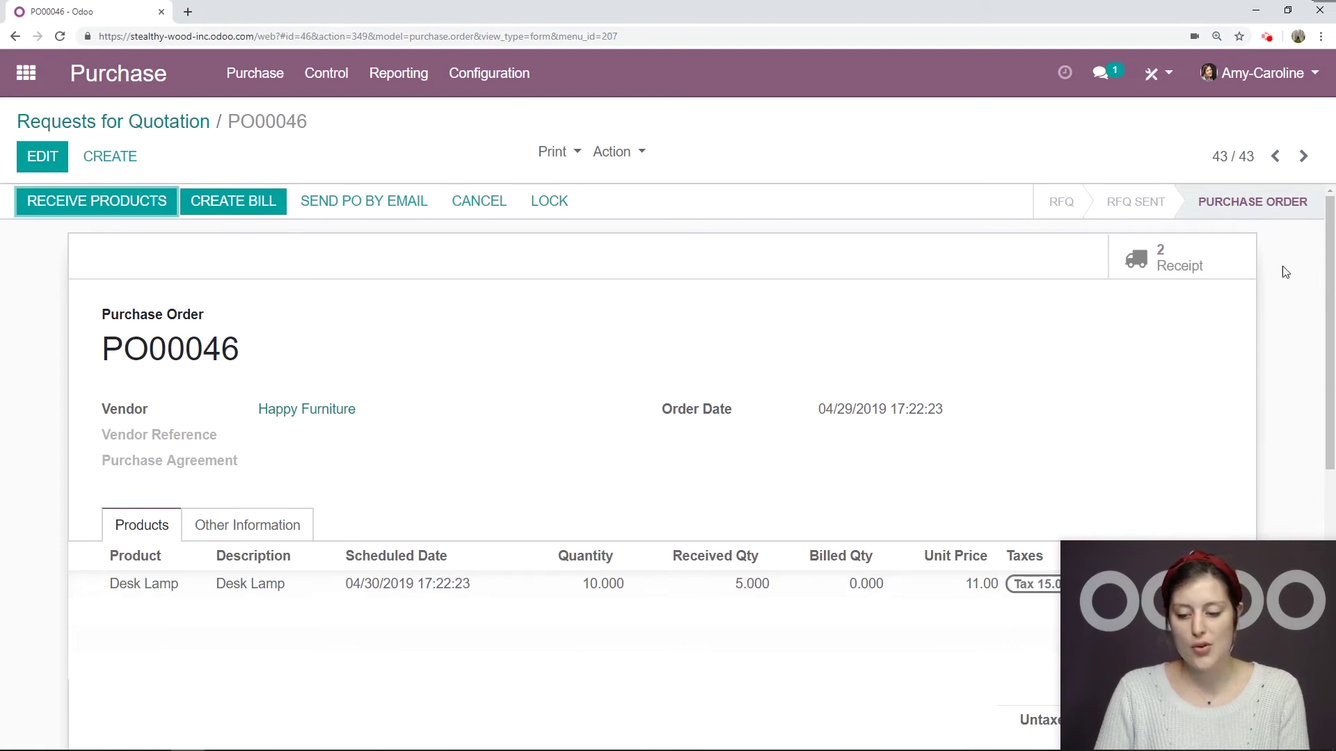
click(1191, 262)
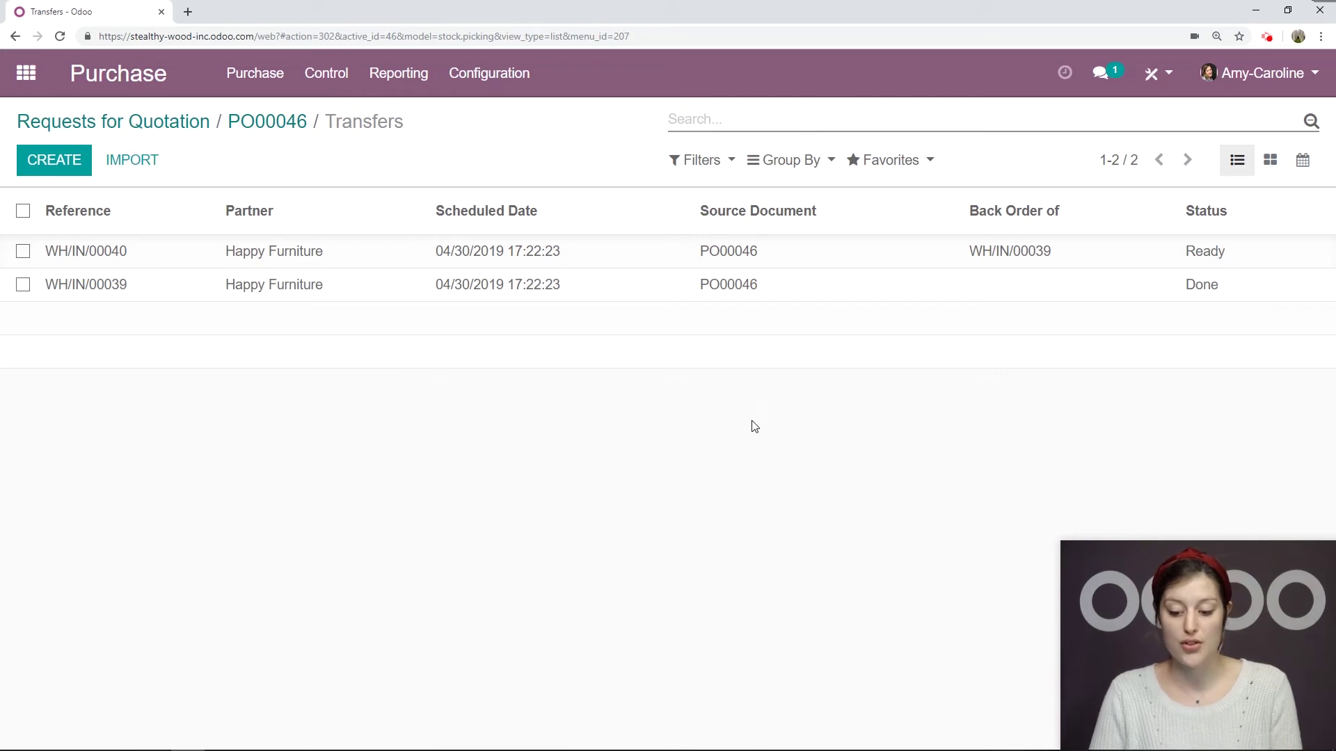
click(1222, 254)
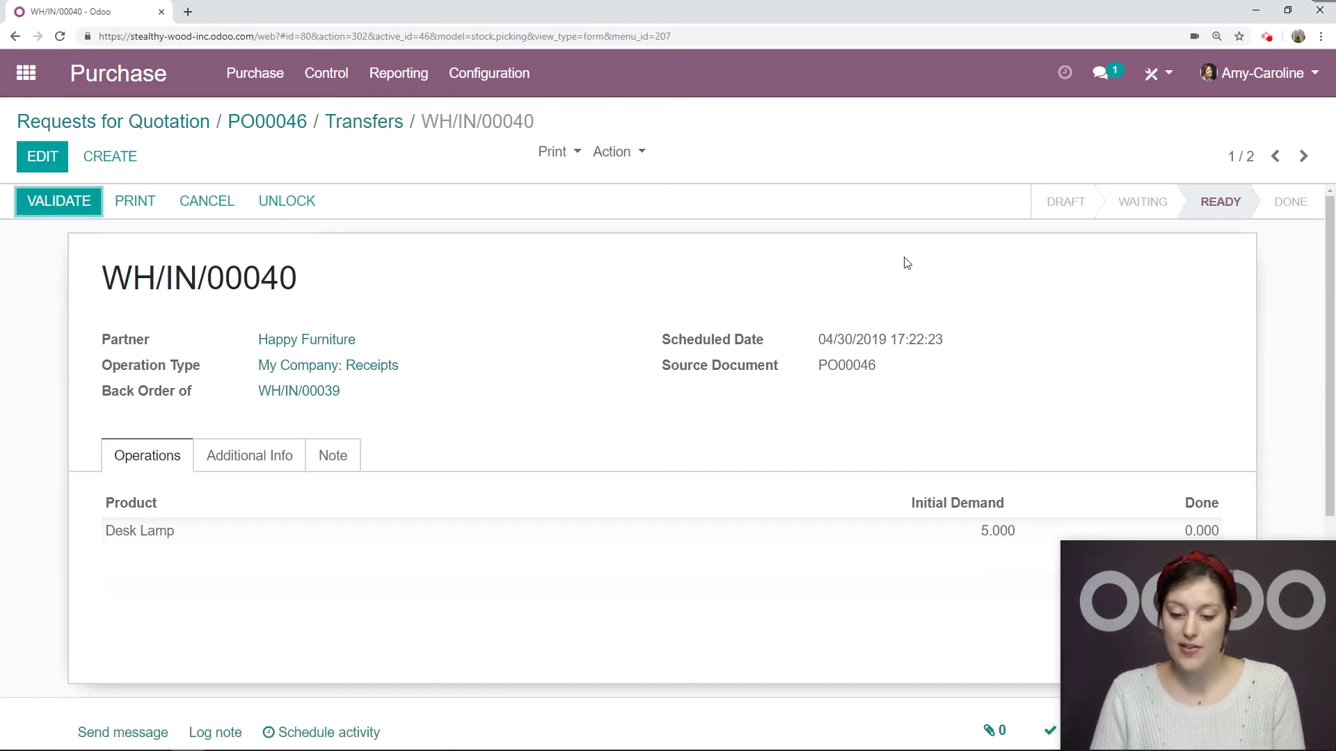
click(288, 123)
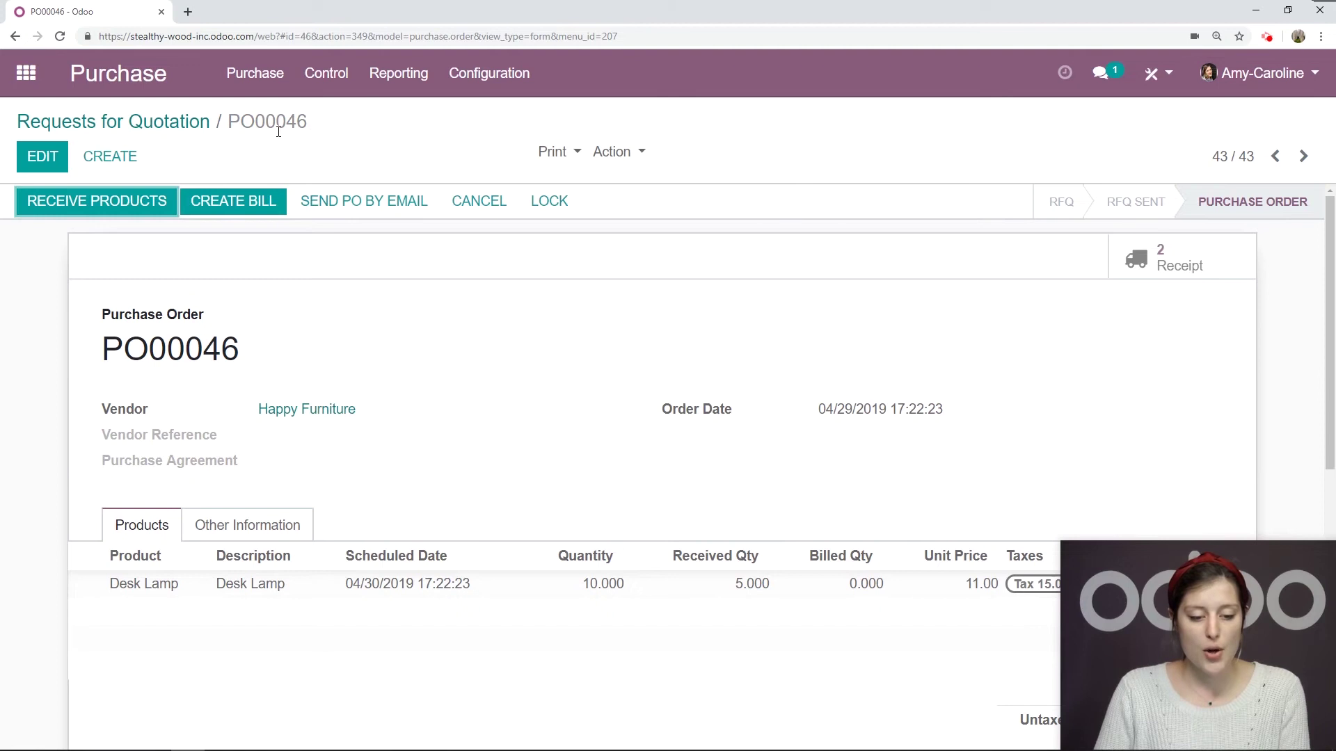
- Create a draft vendor bill from PO00046 and review its product lines and Other Info
click(268, 207)
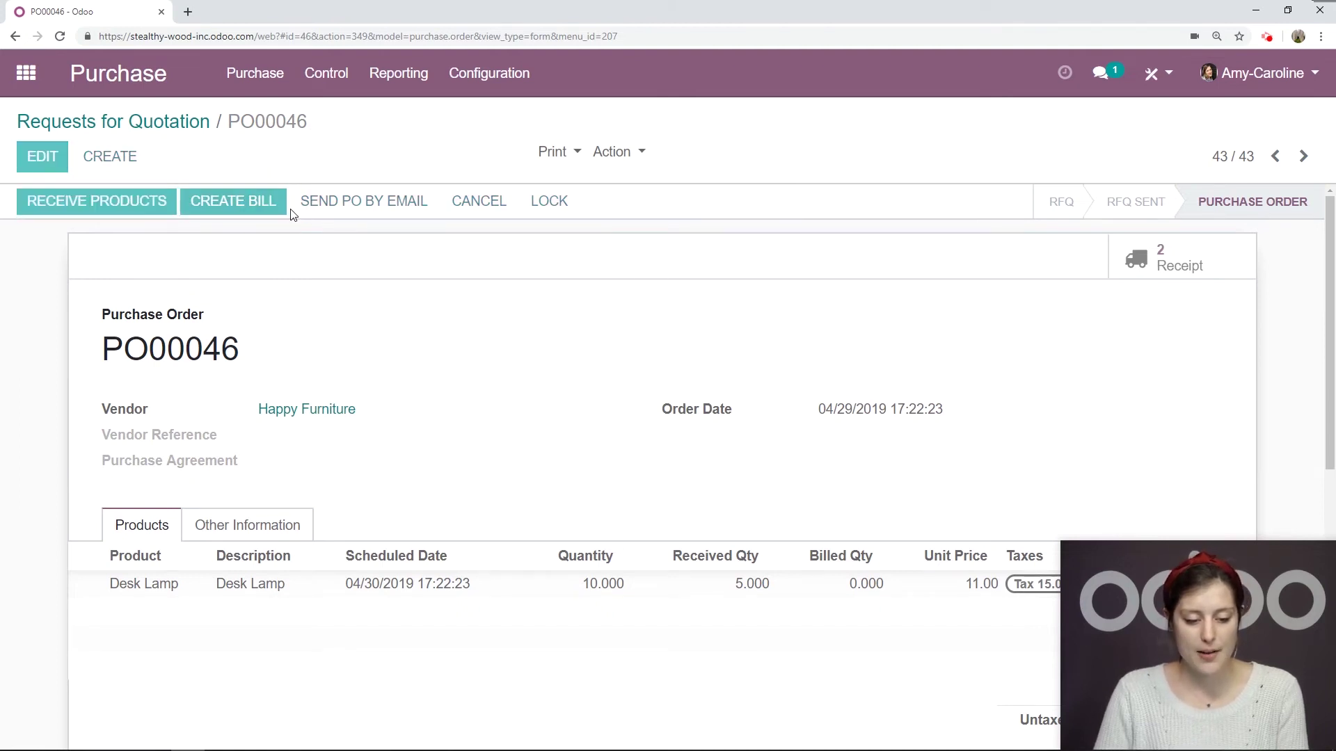
scroll(711, 309, down, 1)
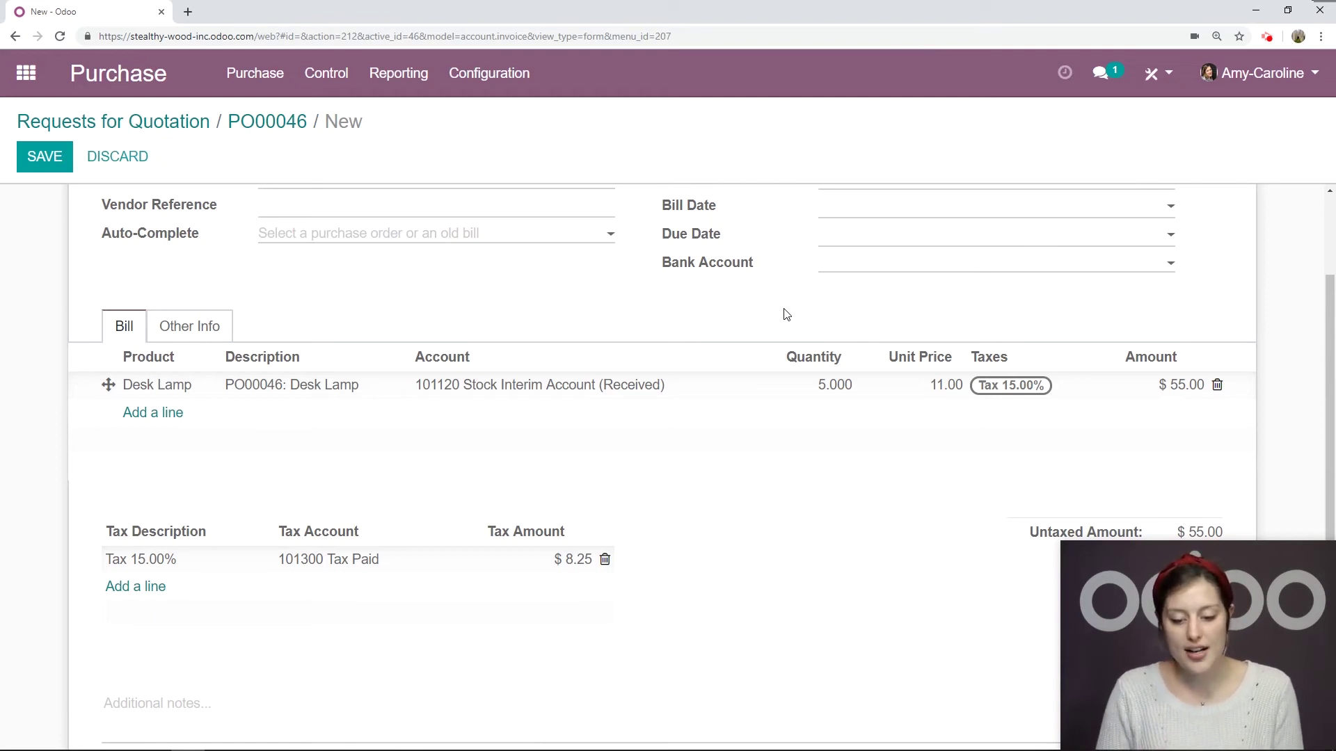
scroll(782, 313, down, 2)
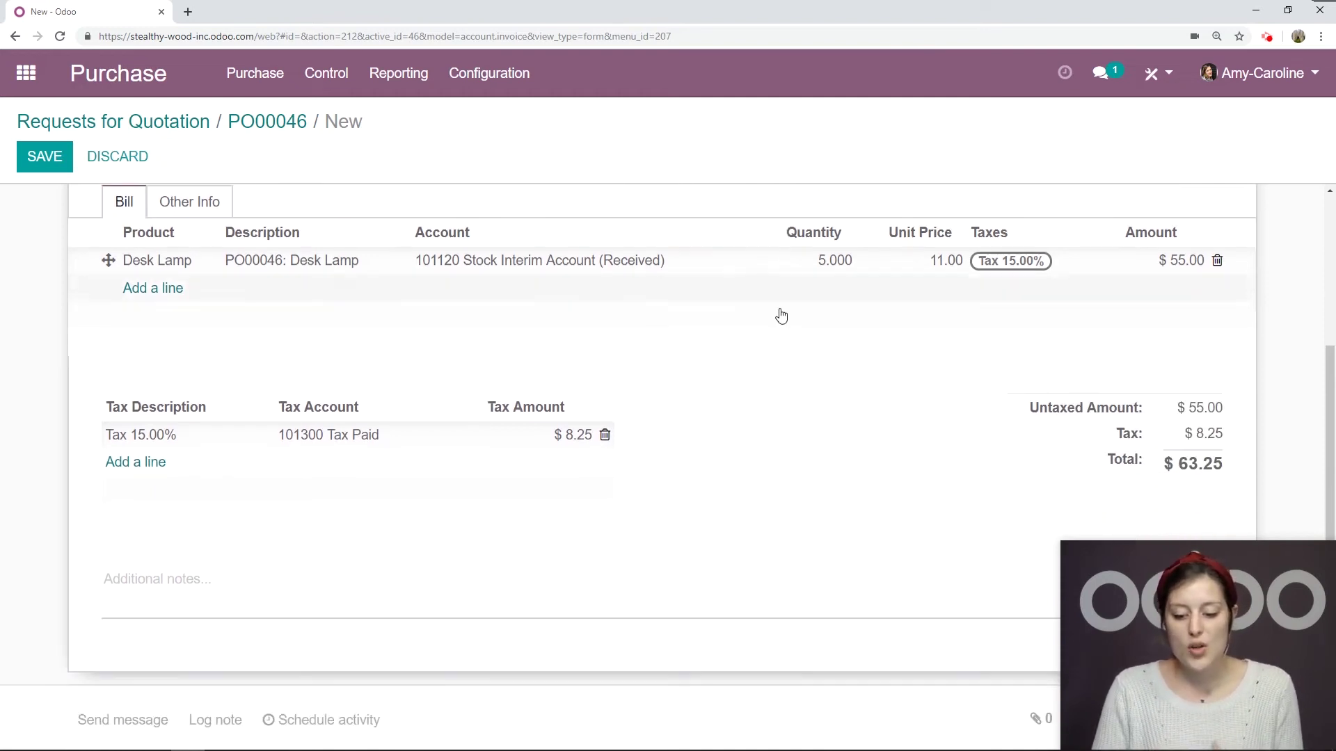
scroll(661, 355, up, 3)
click(198, 408)
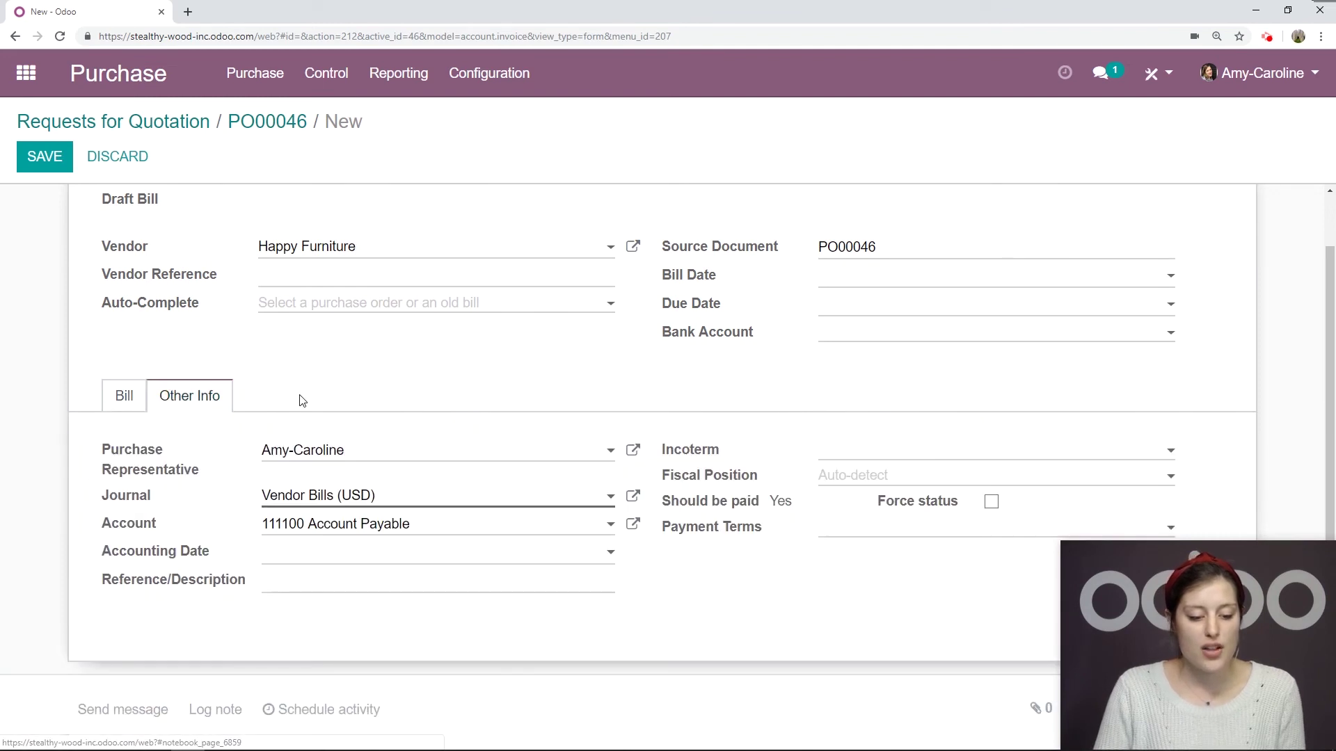
scroll(775, 393, down, 1)
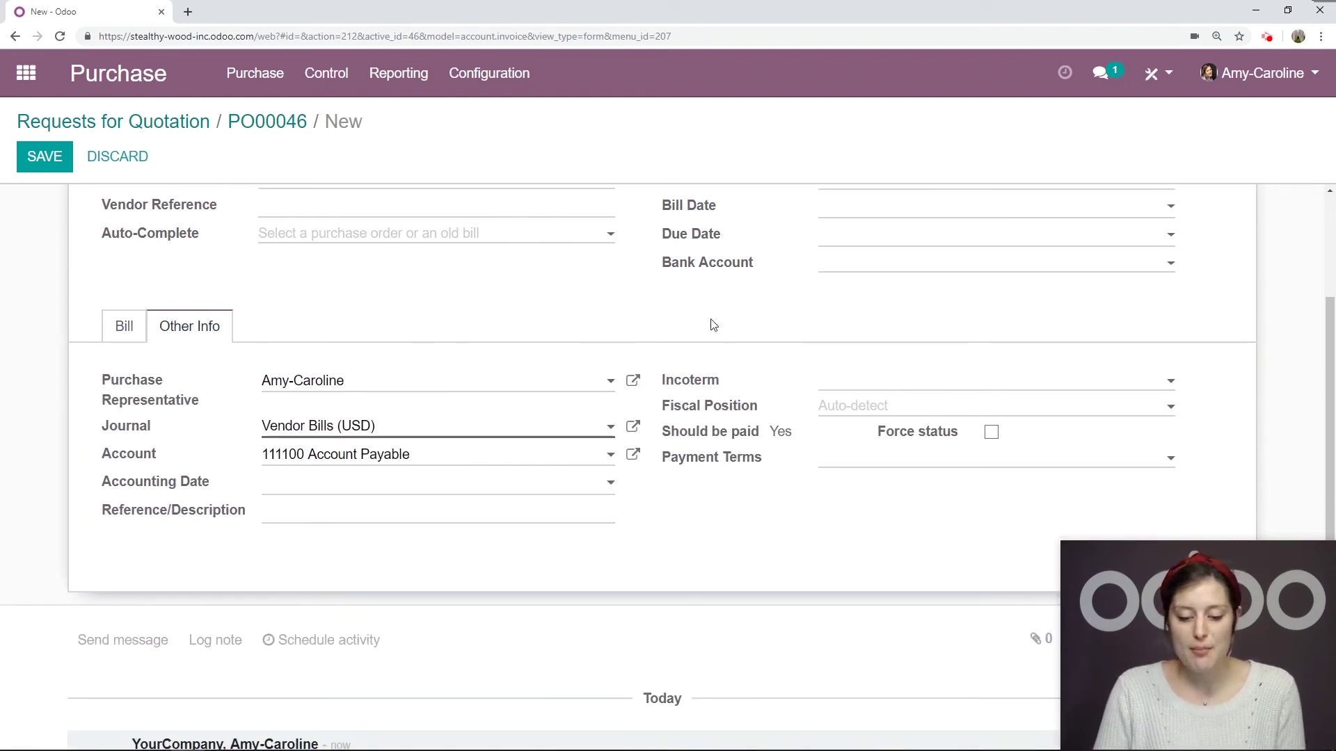
click(125, 325)
- Bill 10 Desk Lamps ($110.00), save the draft, and confirm Should be paid reads Exception
click(828, 387)
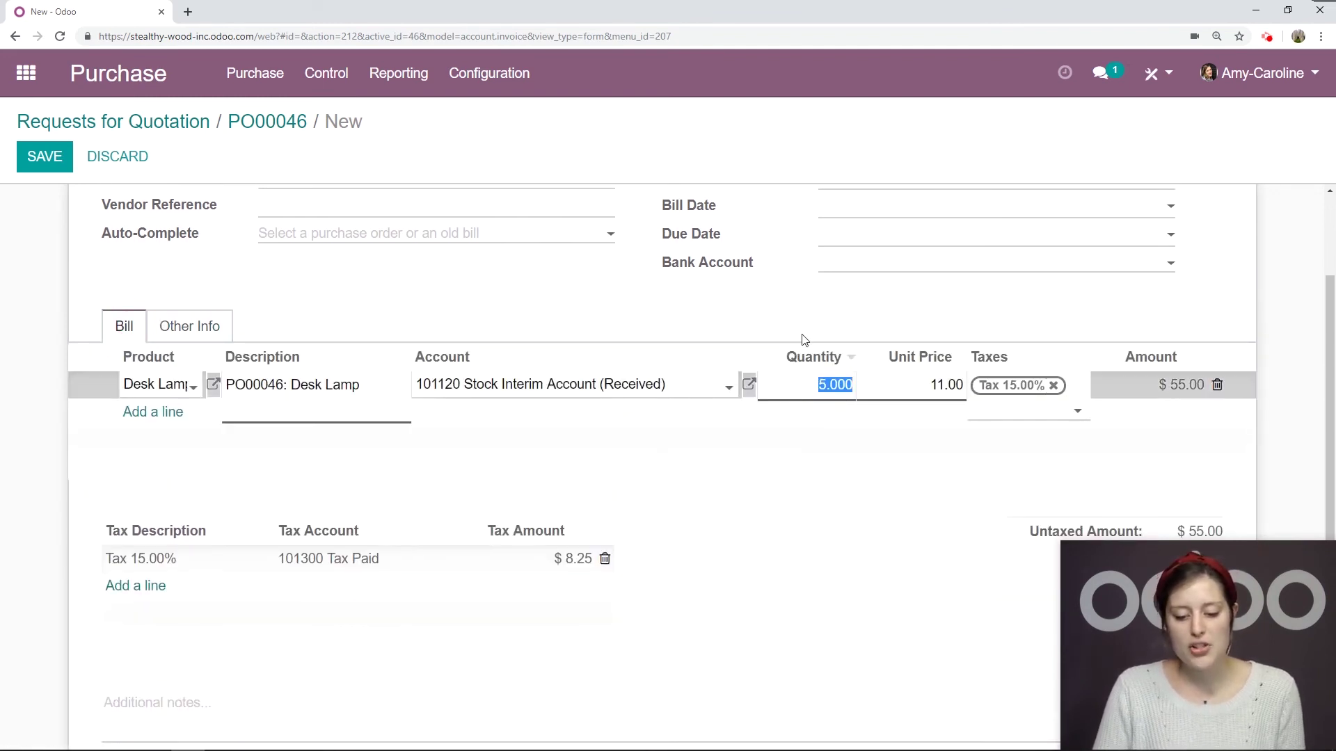
text(1)
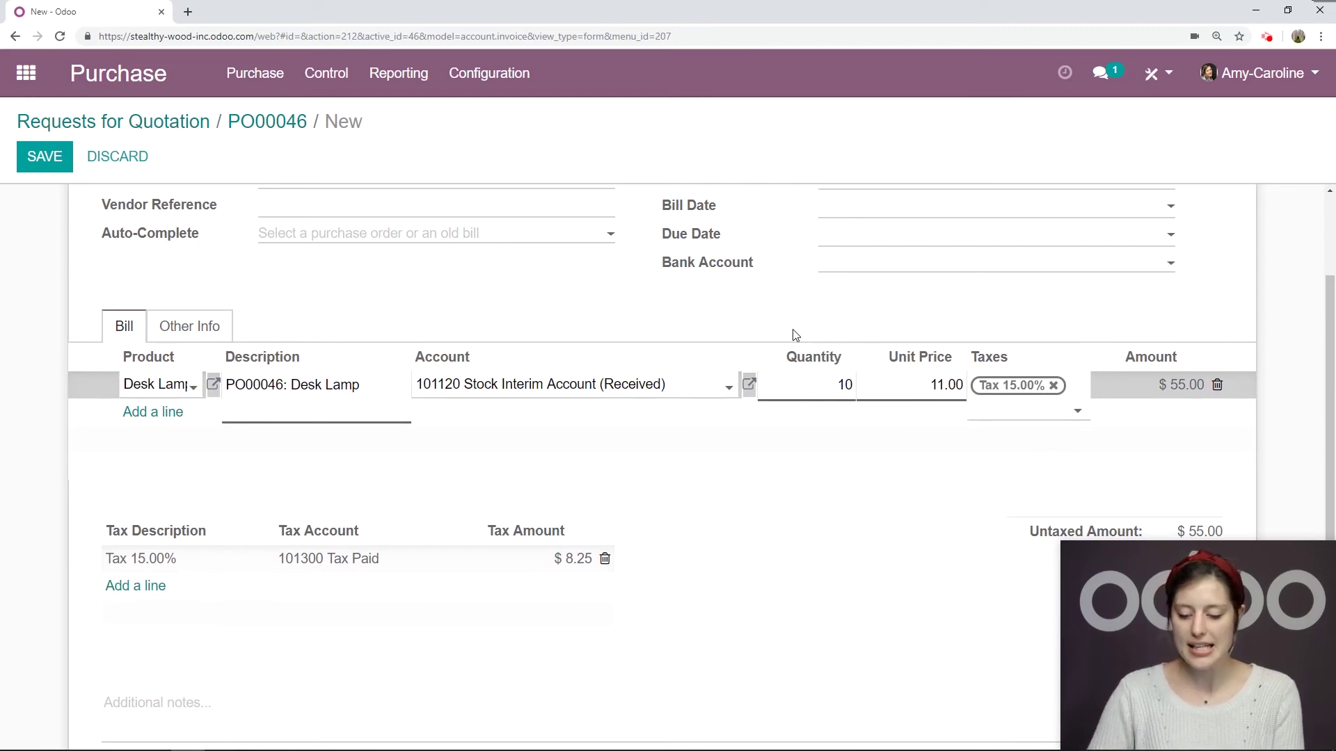
text(0)
scroll(537, 337, up, 1)
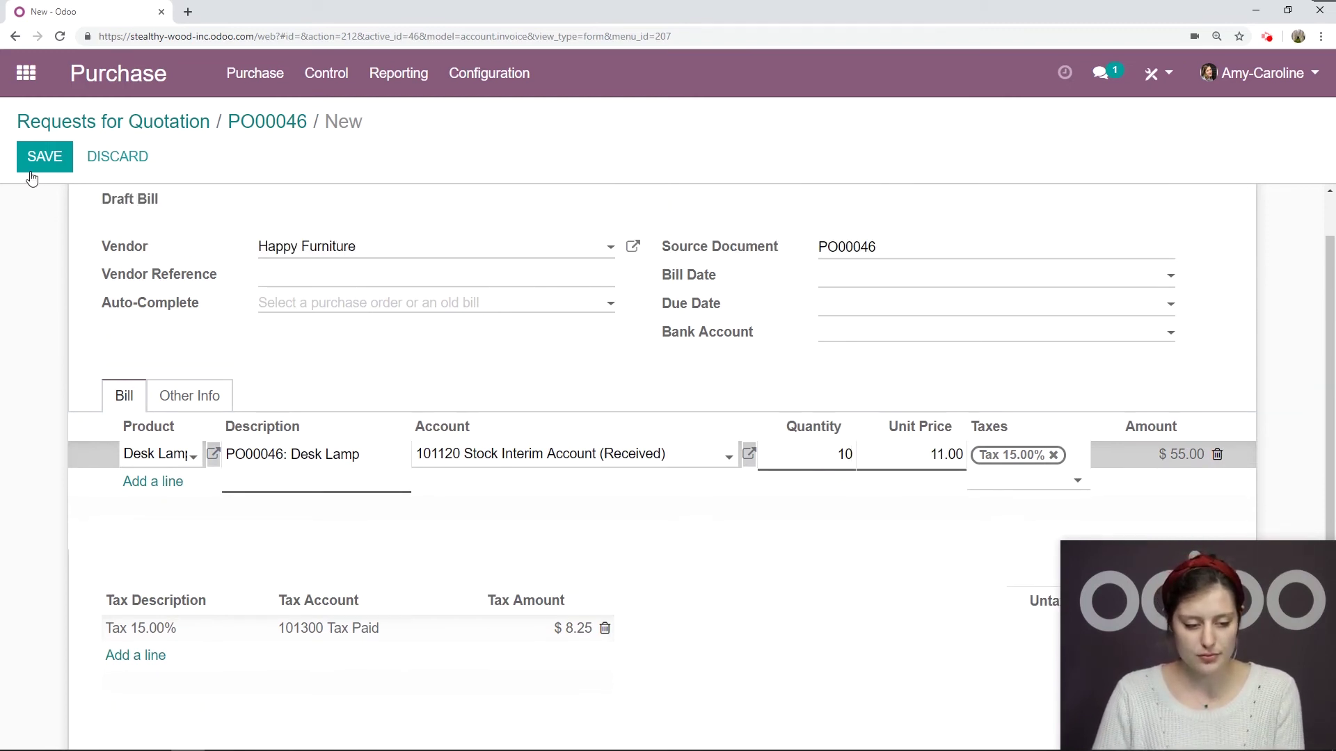
click(38, 160)
click(223, 385)
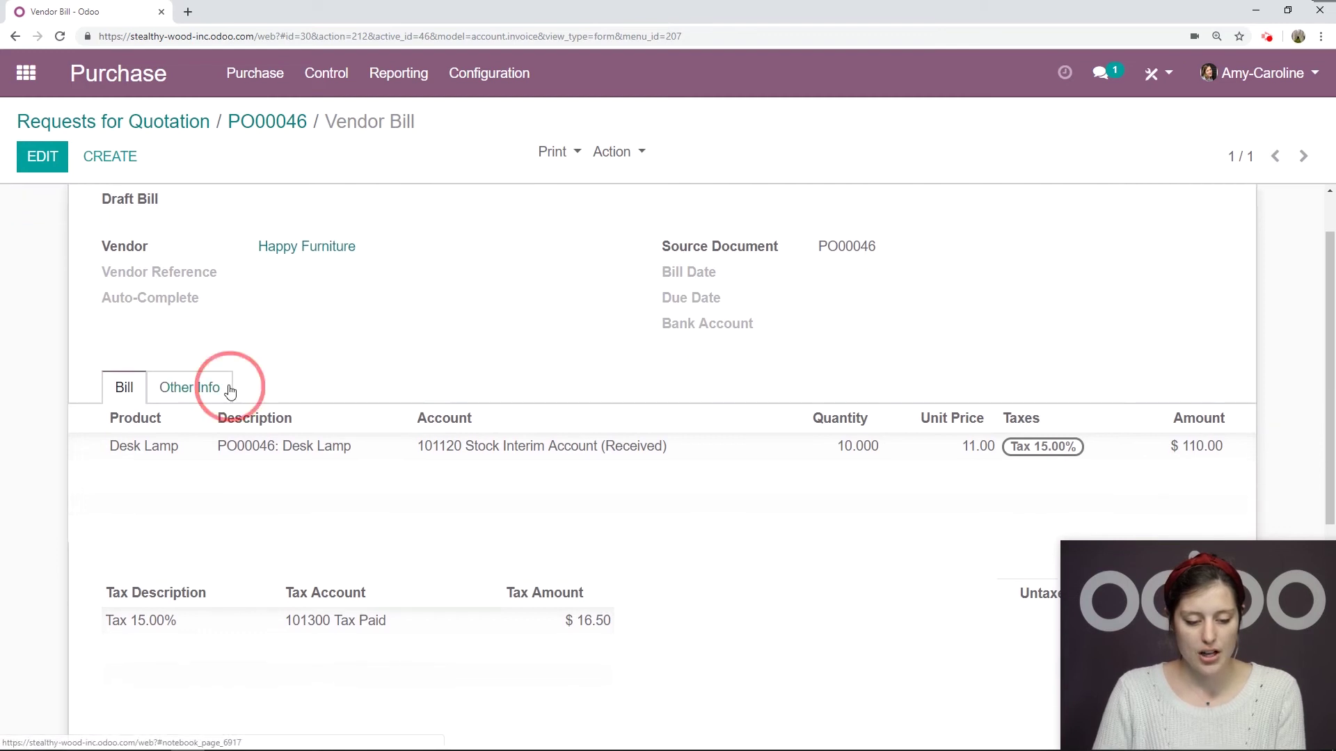
scroll(564, 382, down, 1)
scroll(935, 376, down, 2)
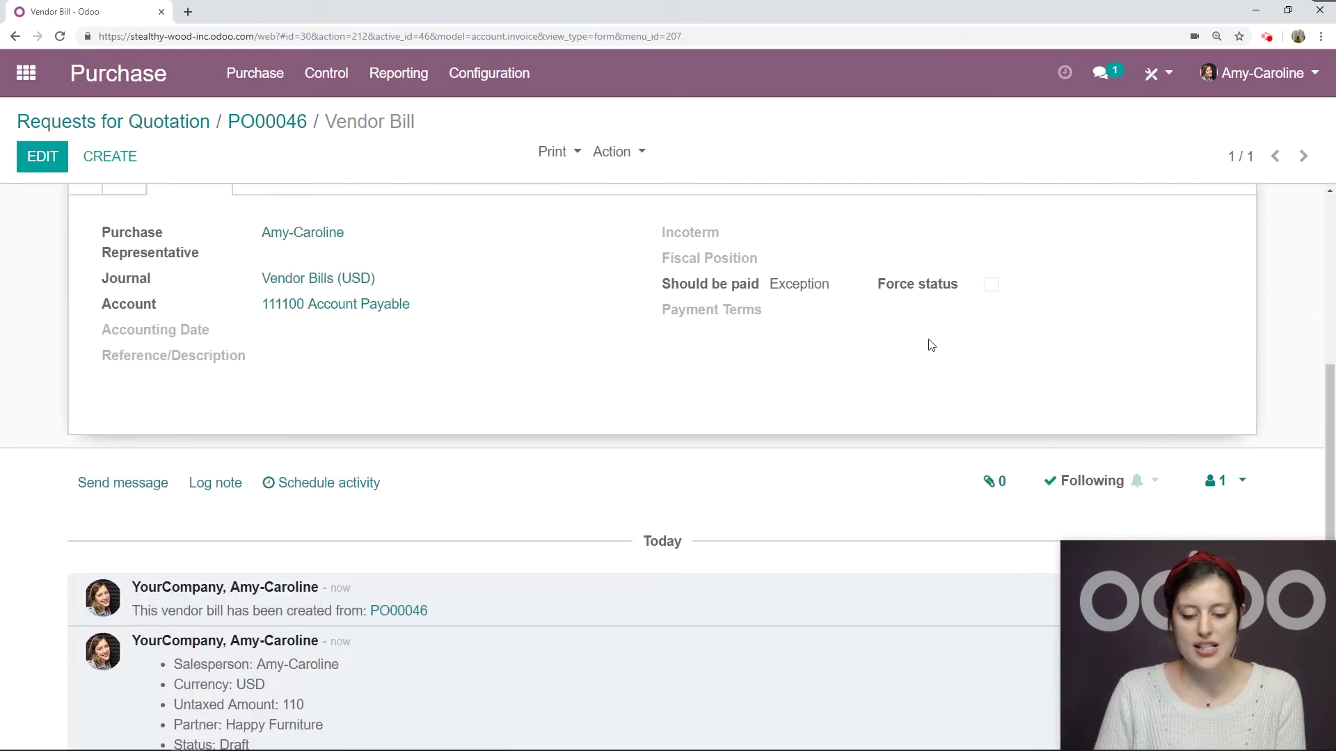
scroll(928, 343, up, 1)
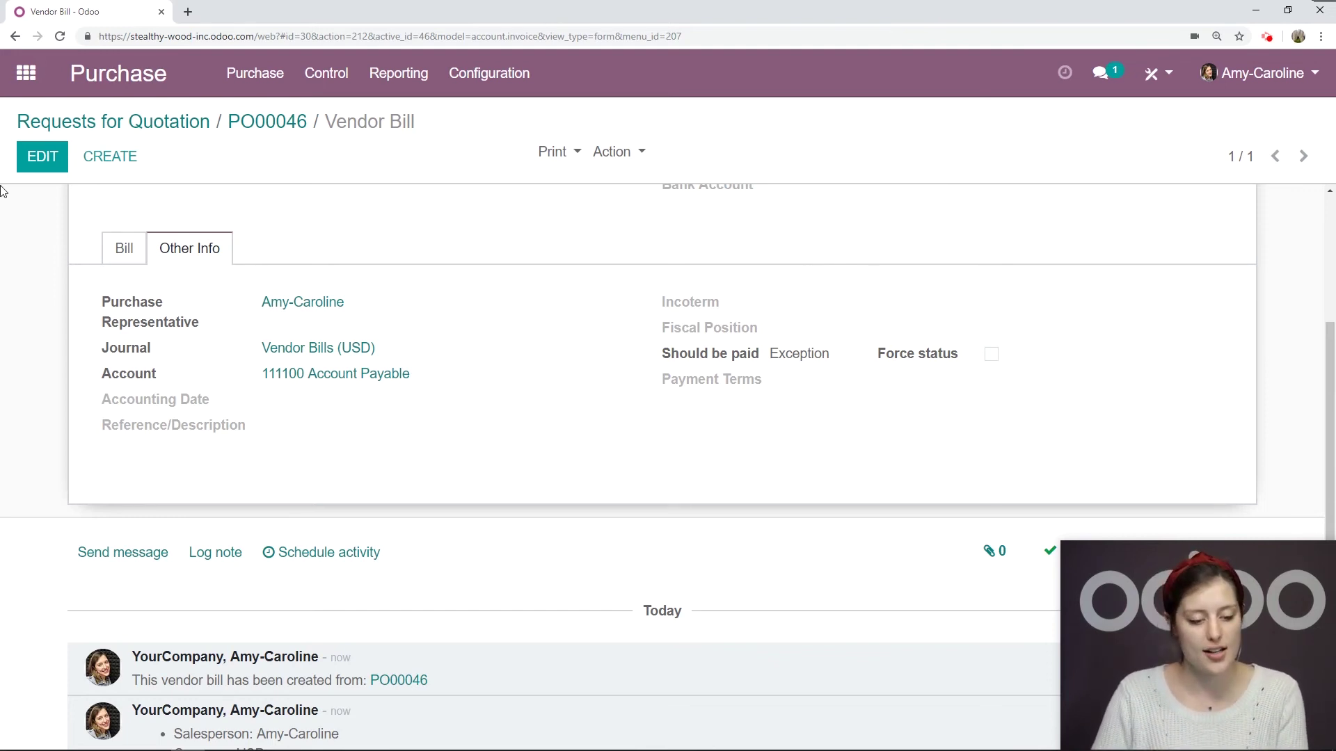
- Save the PO00046 bill with Should be paid set to Exception and Force status unchecked
click(41, 156)
scroll(793, 254, down, 1)
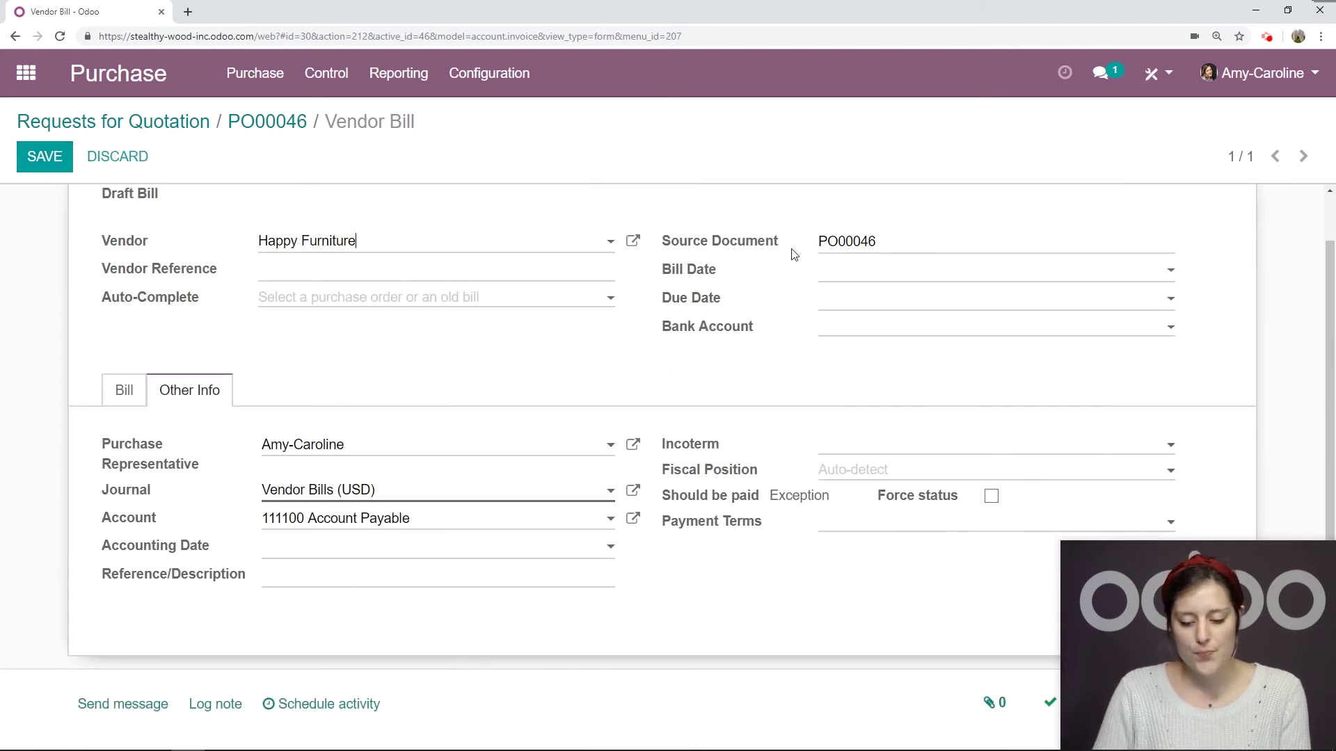
scroll(794, 255, down, 3)
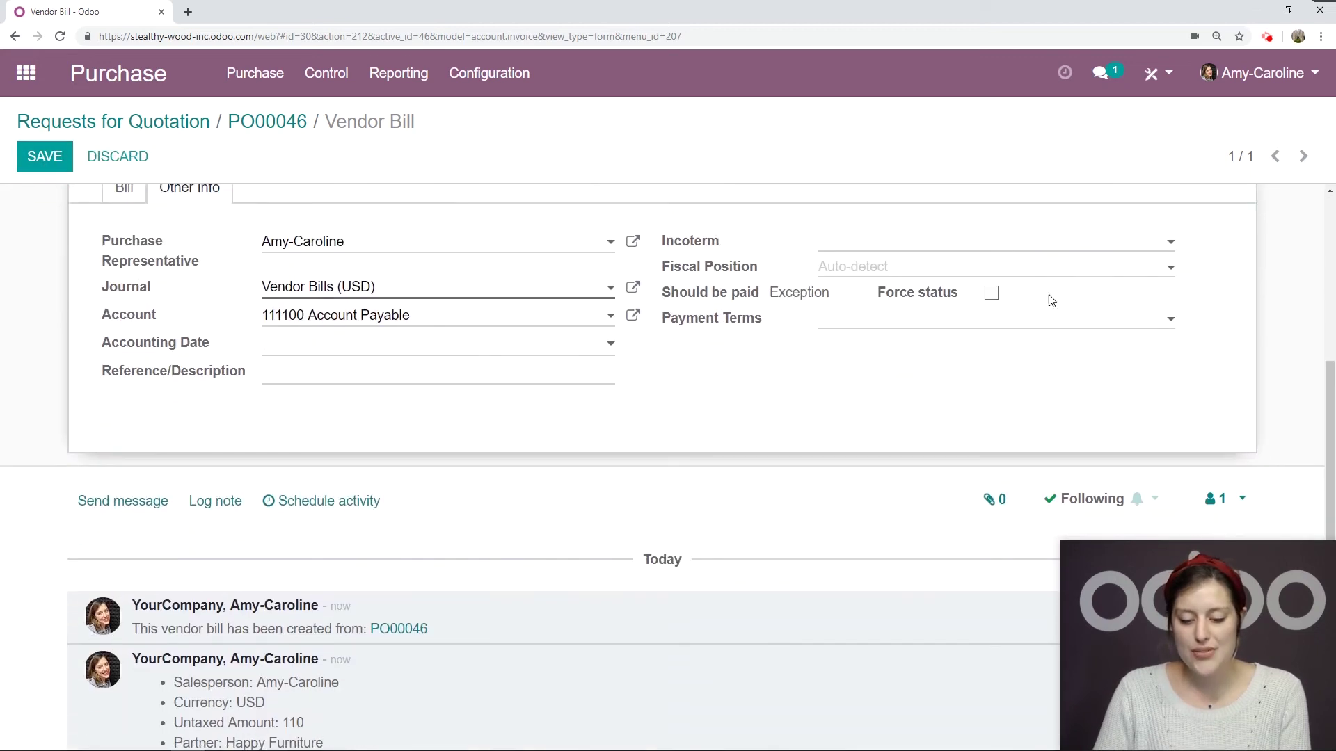
click(991, 293)
click(862, 305)
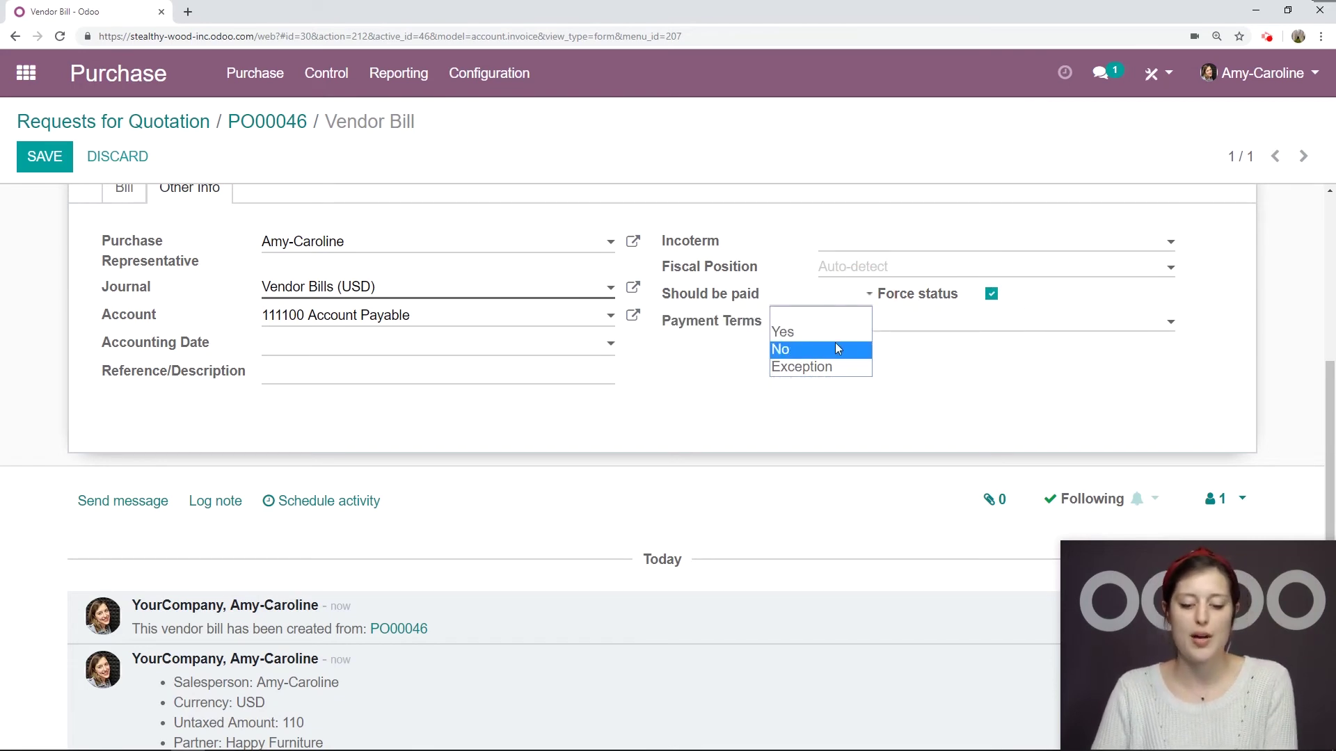
click(824, 368)
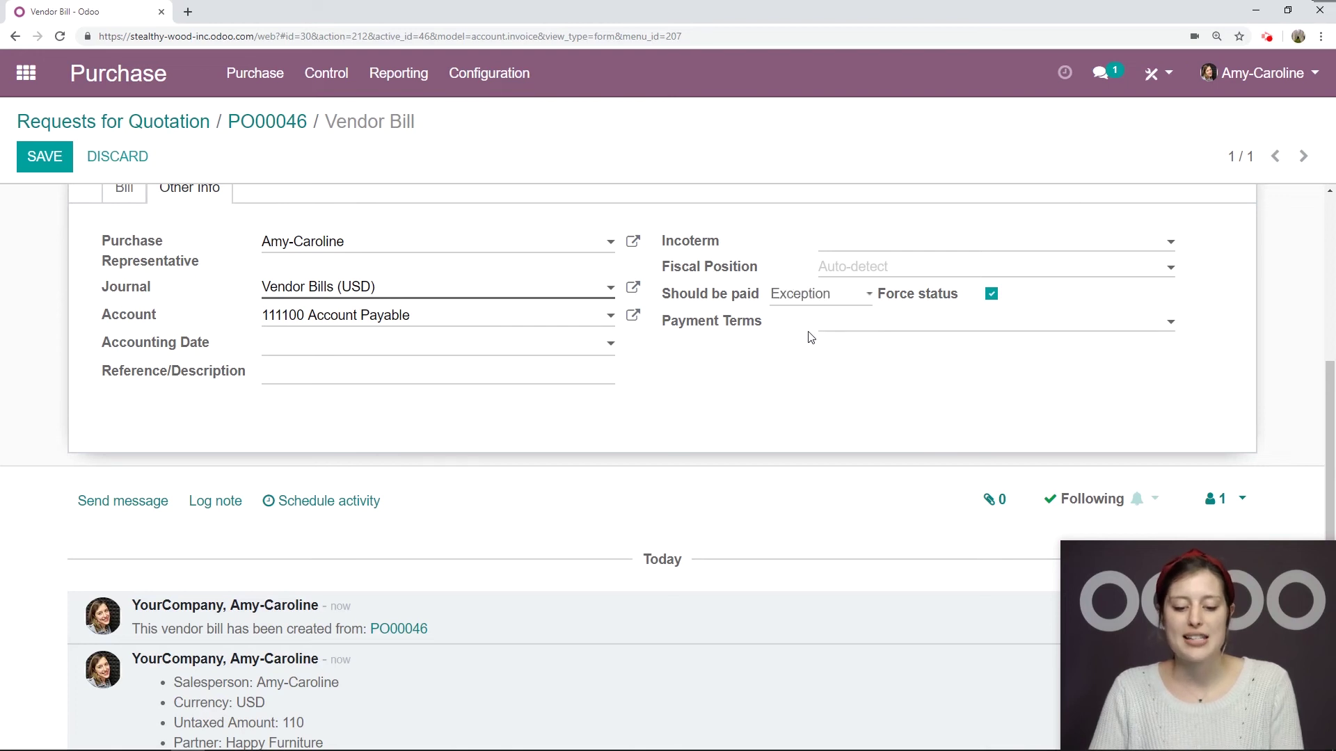
click(992, 294)
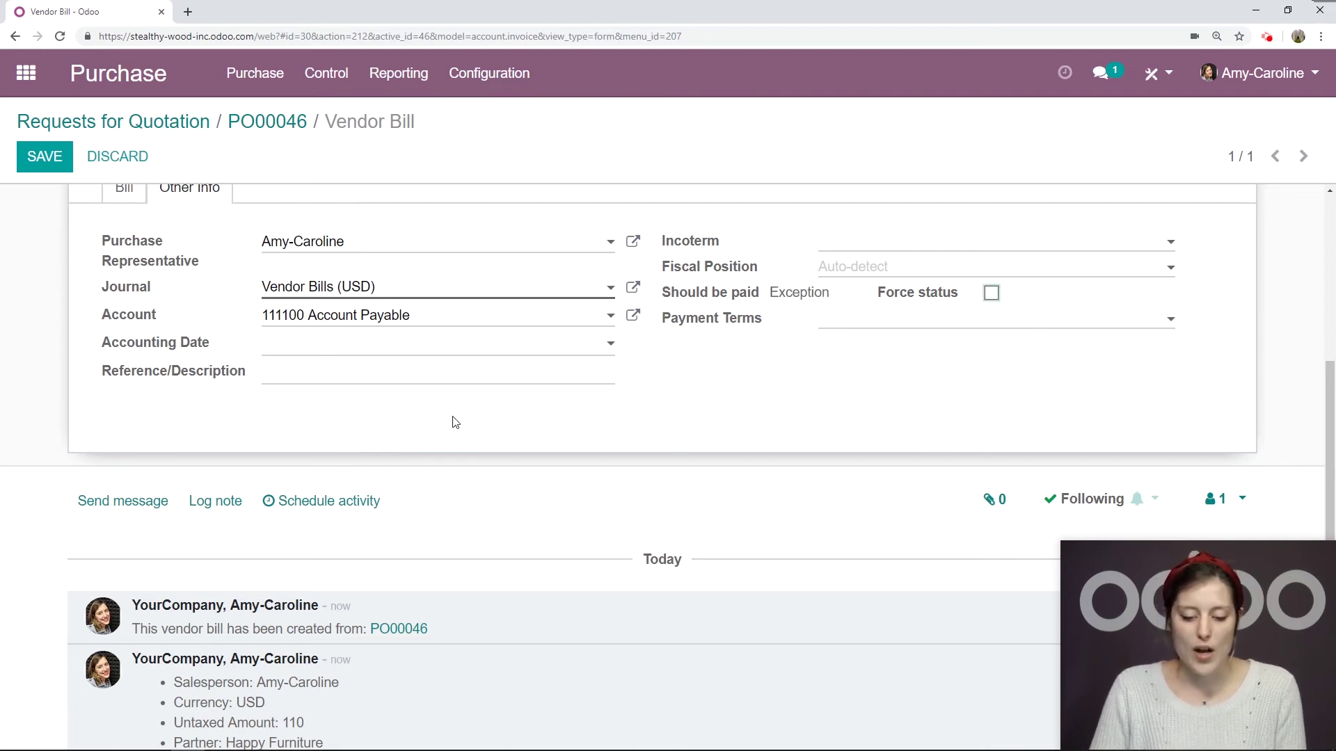
scroll(473, 404, up, 4)
click(68, 167)
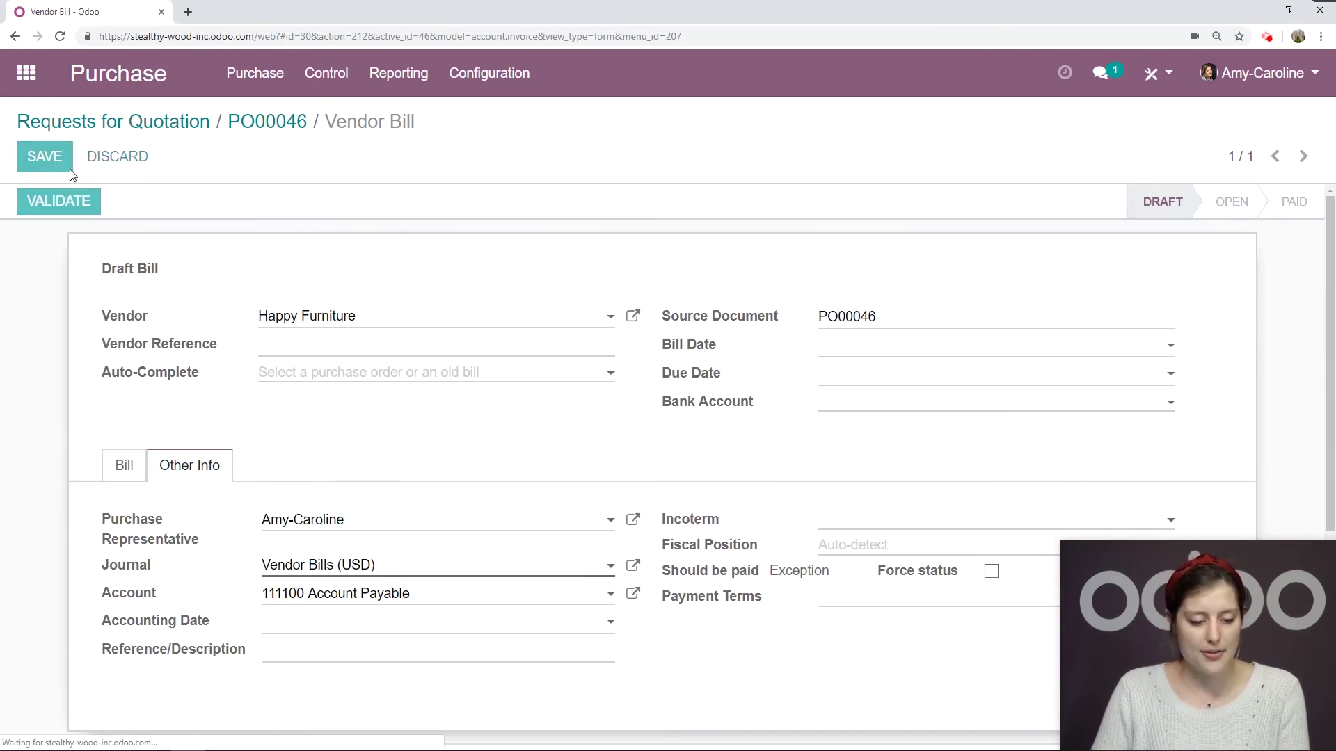
- Validate backorder receipt WH/IN/00040 so PO00046 shows all 10.000 Desk Lamps received
click(281, 122)
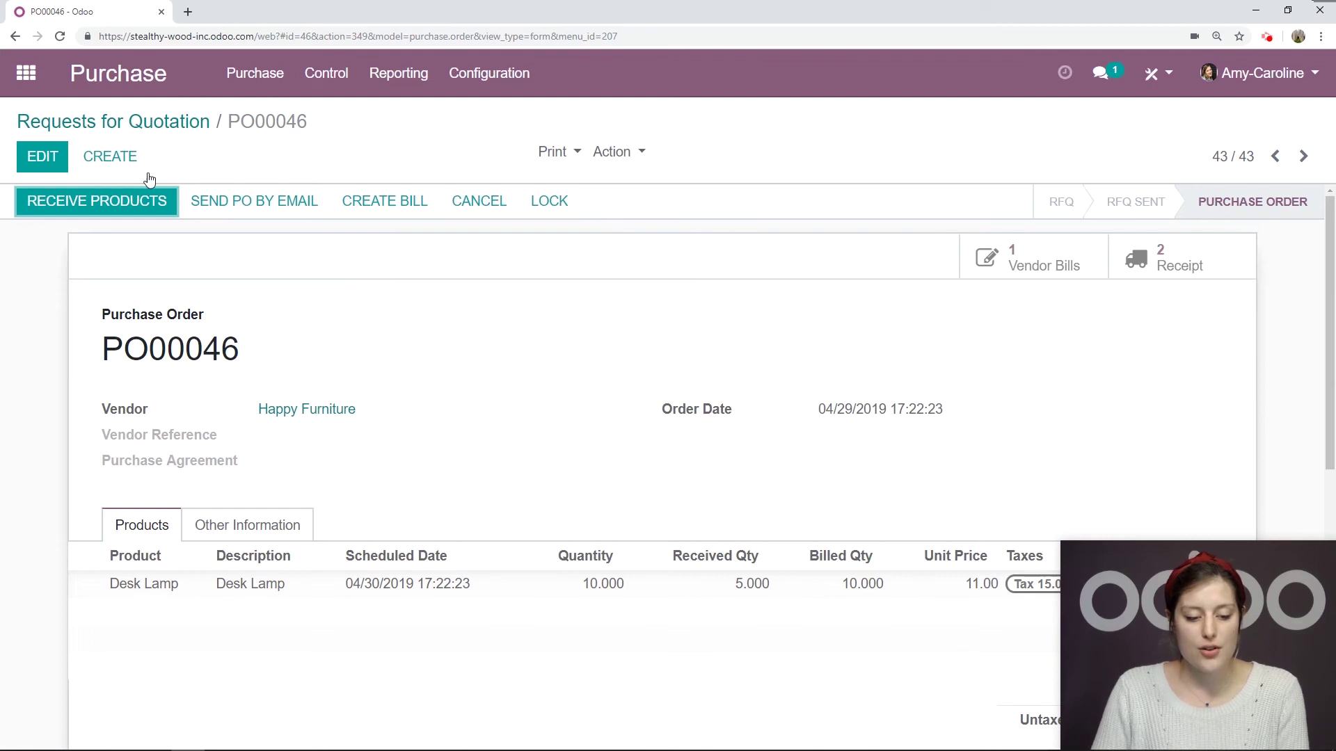
click(115, 208)
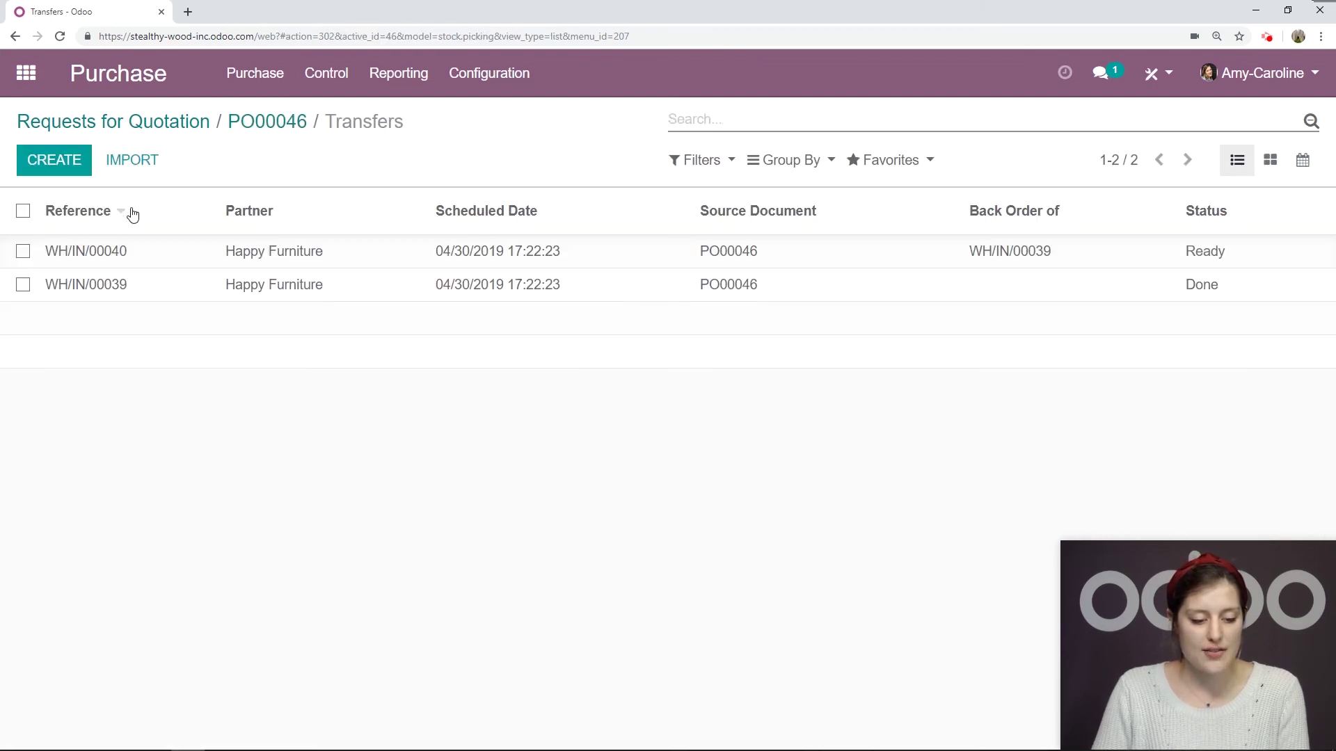
click(167, 244)
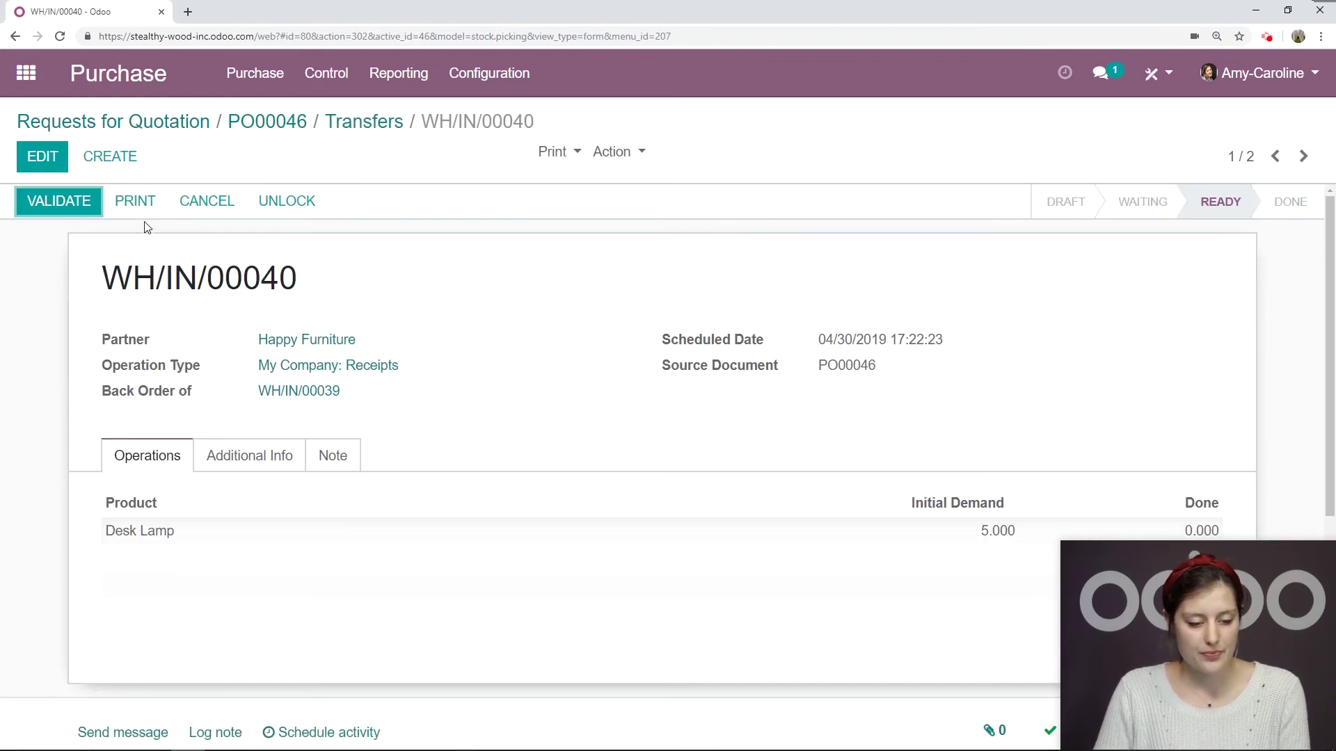
click(90, 203)
click(192, 276)
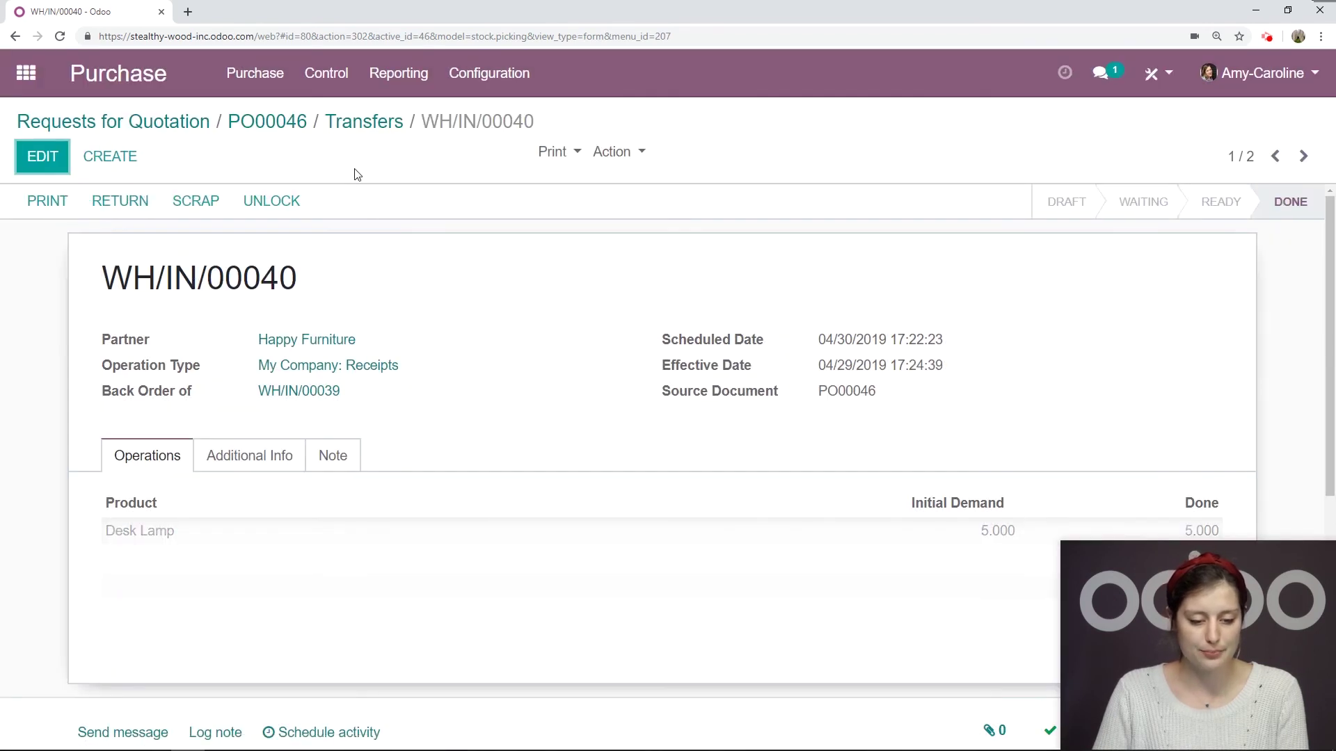
click(274, 130)
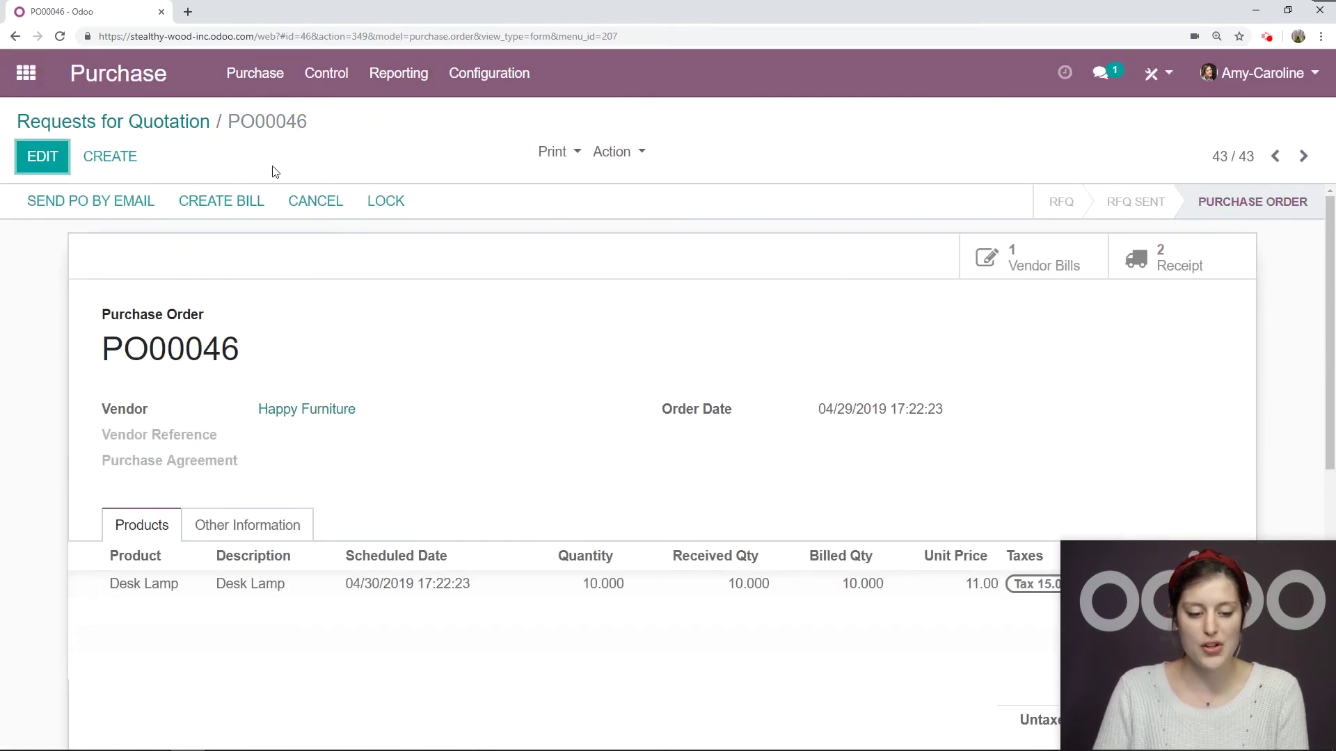
- Create a second bill from PO00046 for 10 Desk Lamps and review its Other Info
click(217, 214)
scroll(834, 313, down, 2)
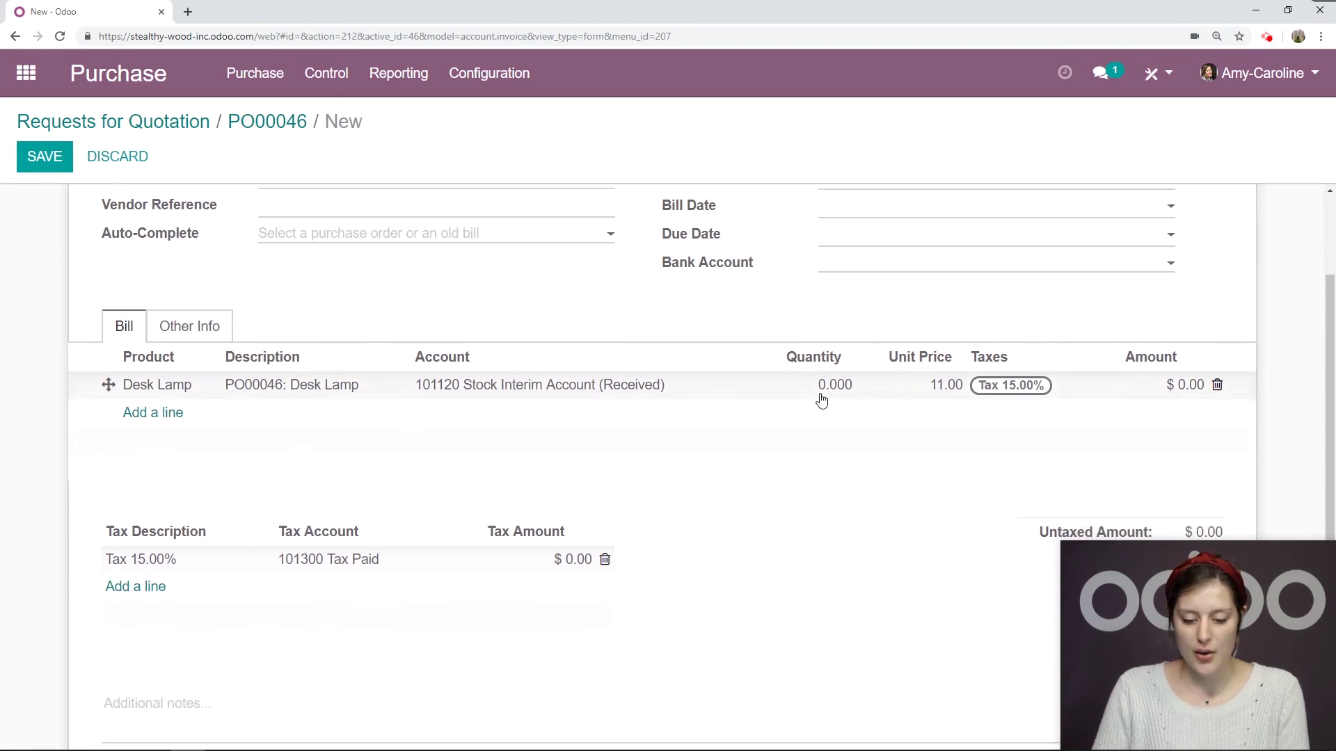
click(827, 385)
text(1)
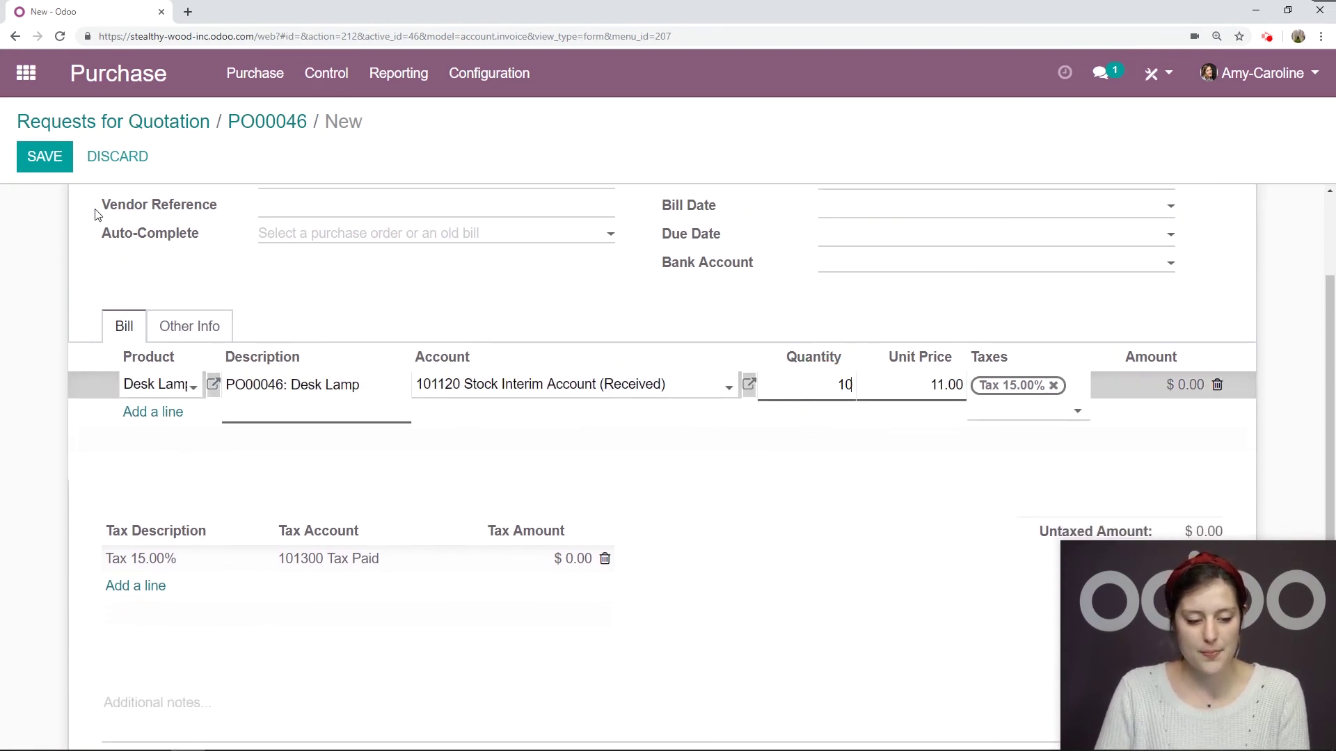
click(212, 326)
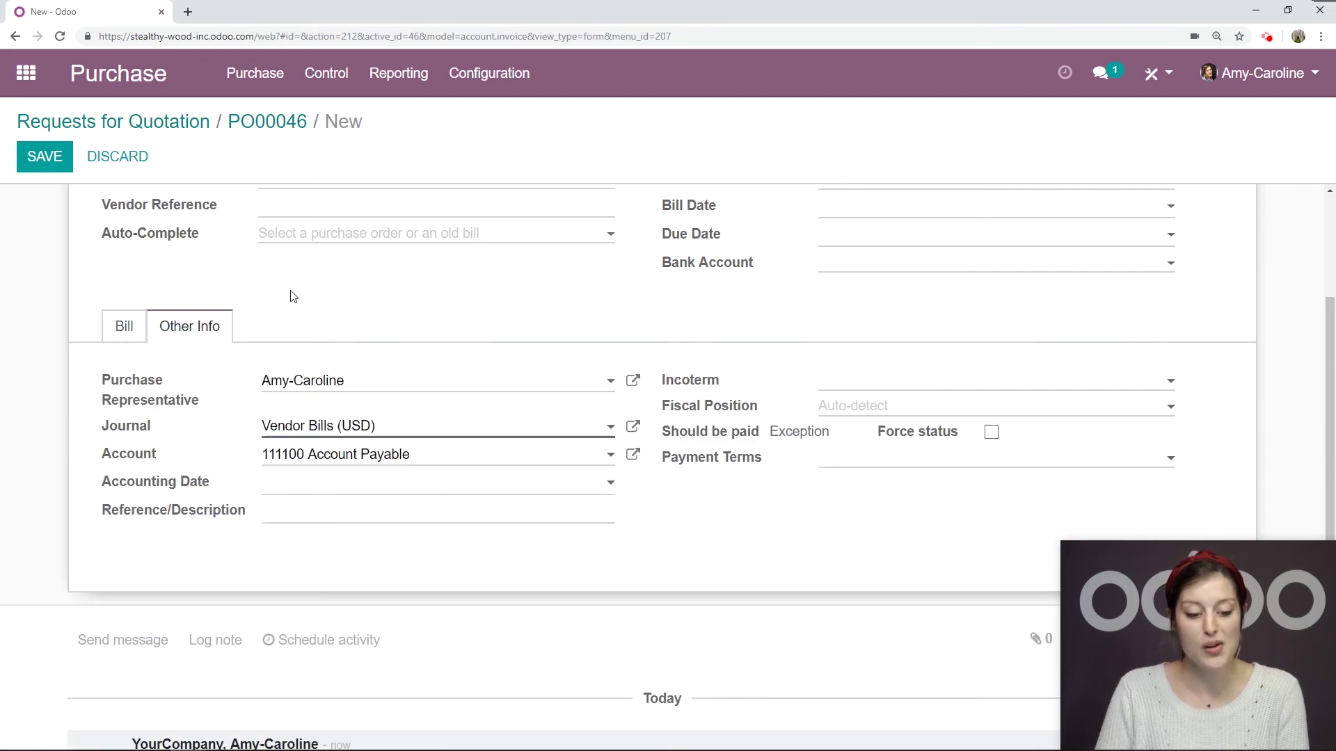
scroll(723, 311, down, 1)
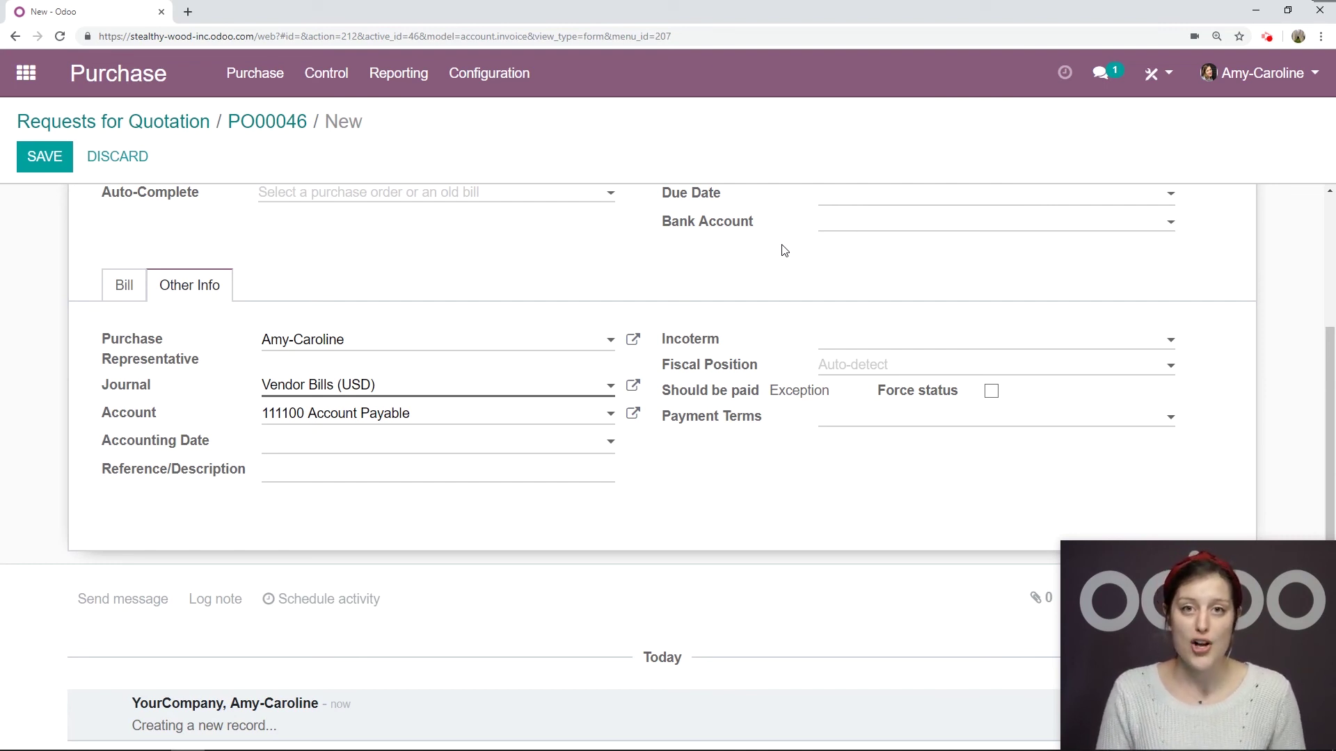
scroll(785, 251, up, 3)
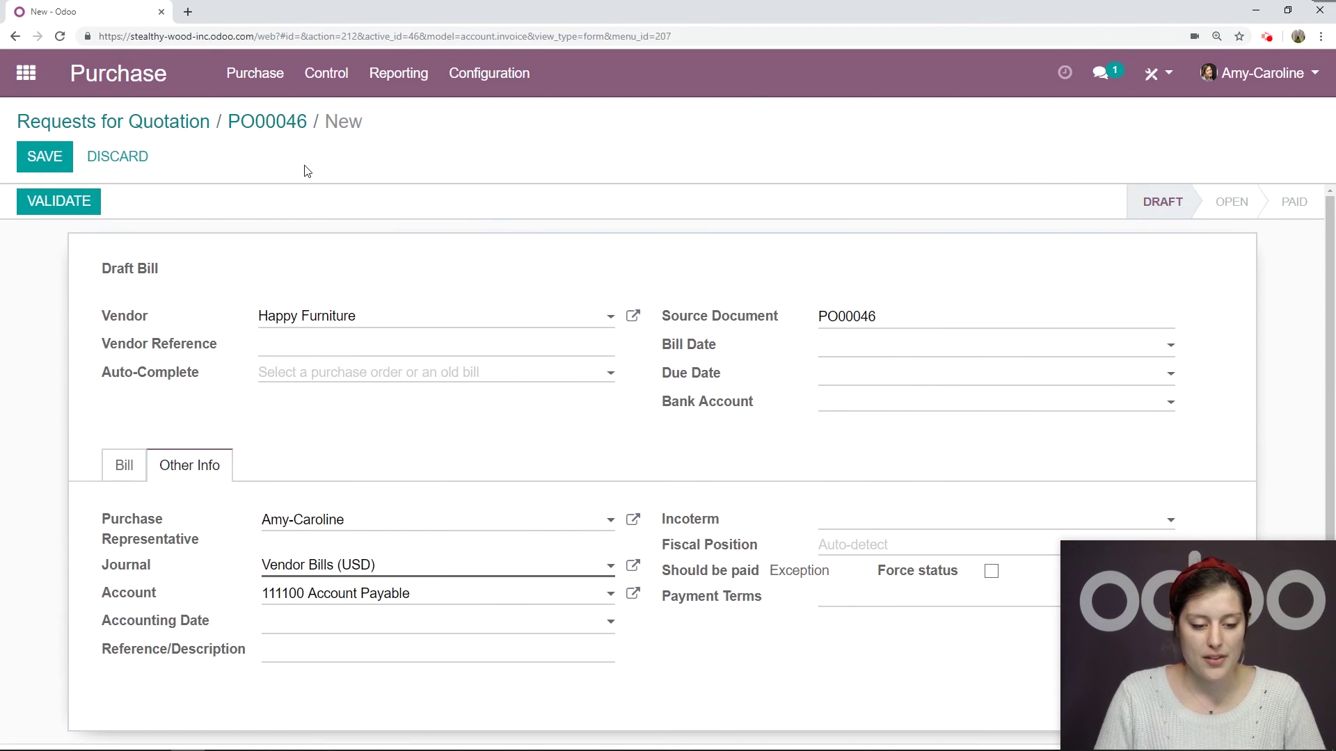
- Return to PO00046, keeping the new bill rather than discarding it
click(267, 122)
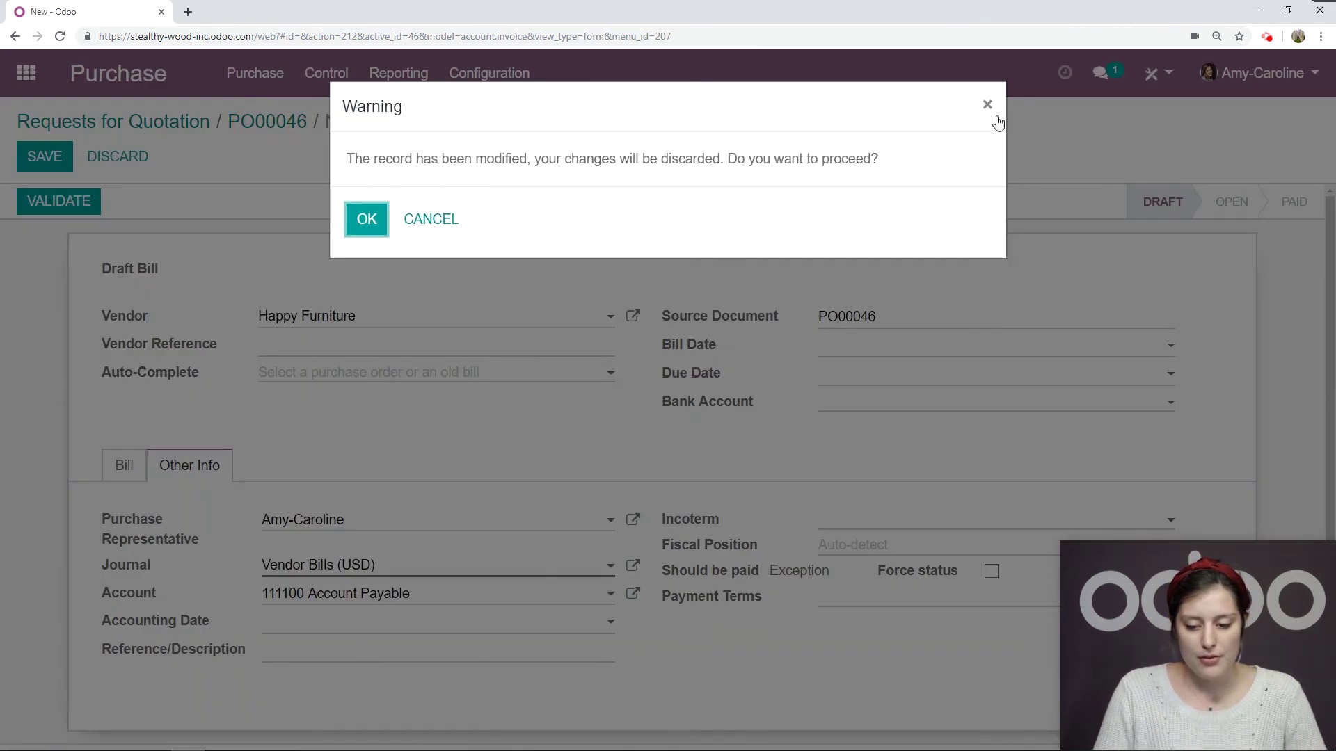
click(445, 231)
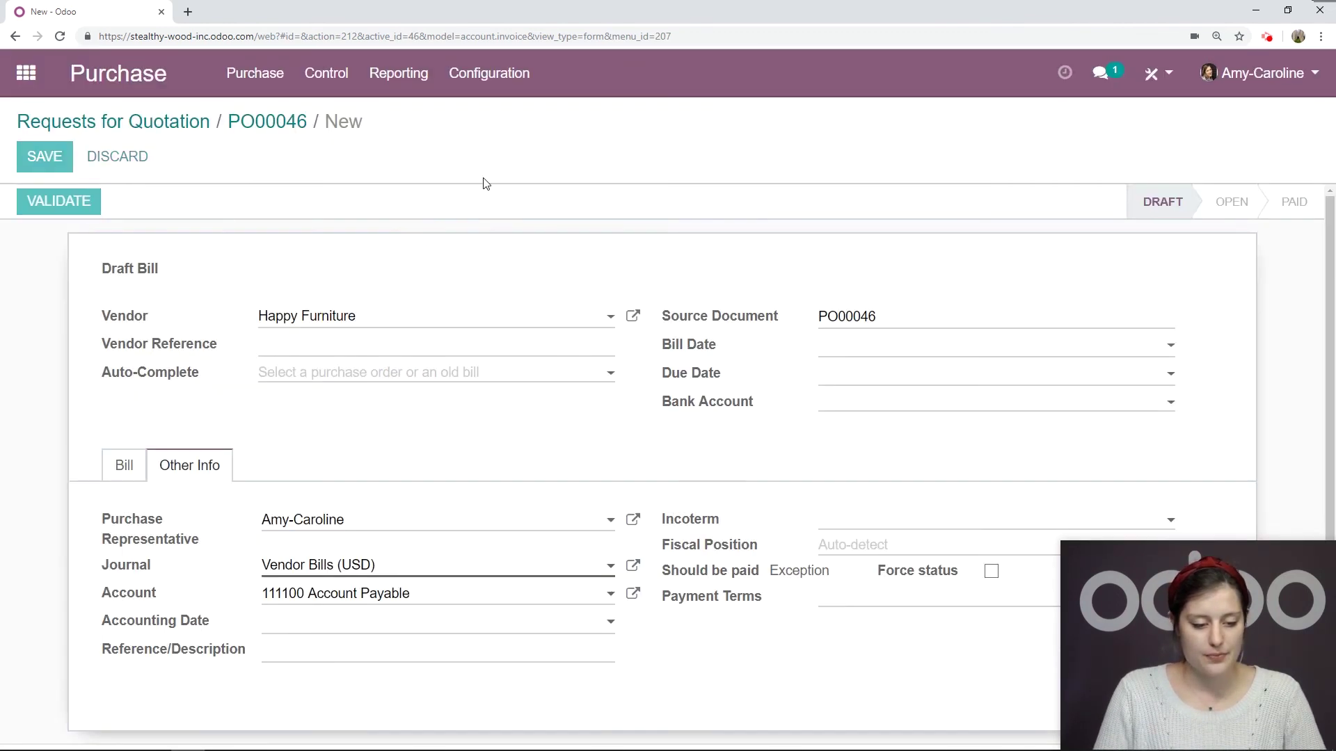
click(281, 125)
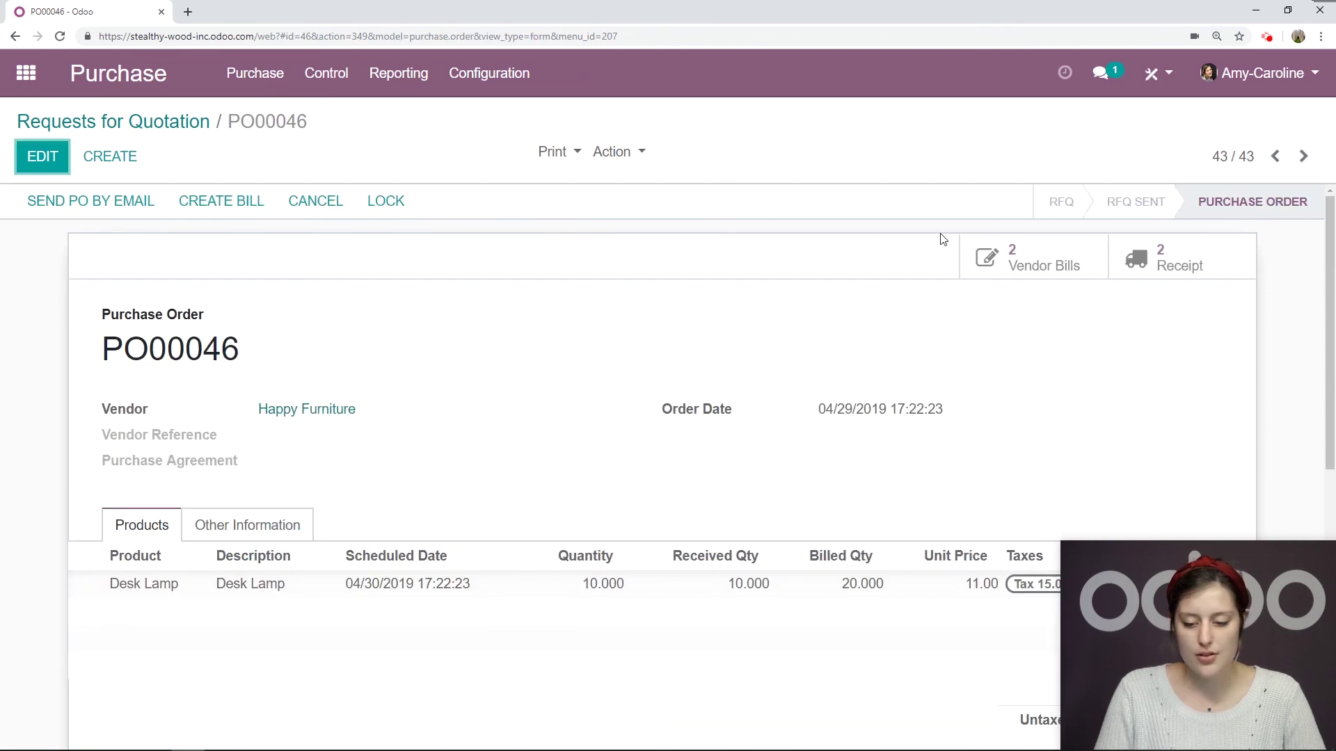
- Delete the second, duplicate draft bill from PO00046's two vendor bills
click(1009, 259)
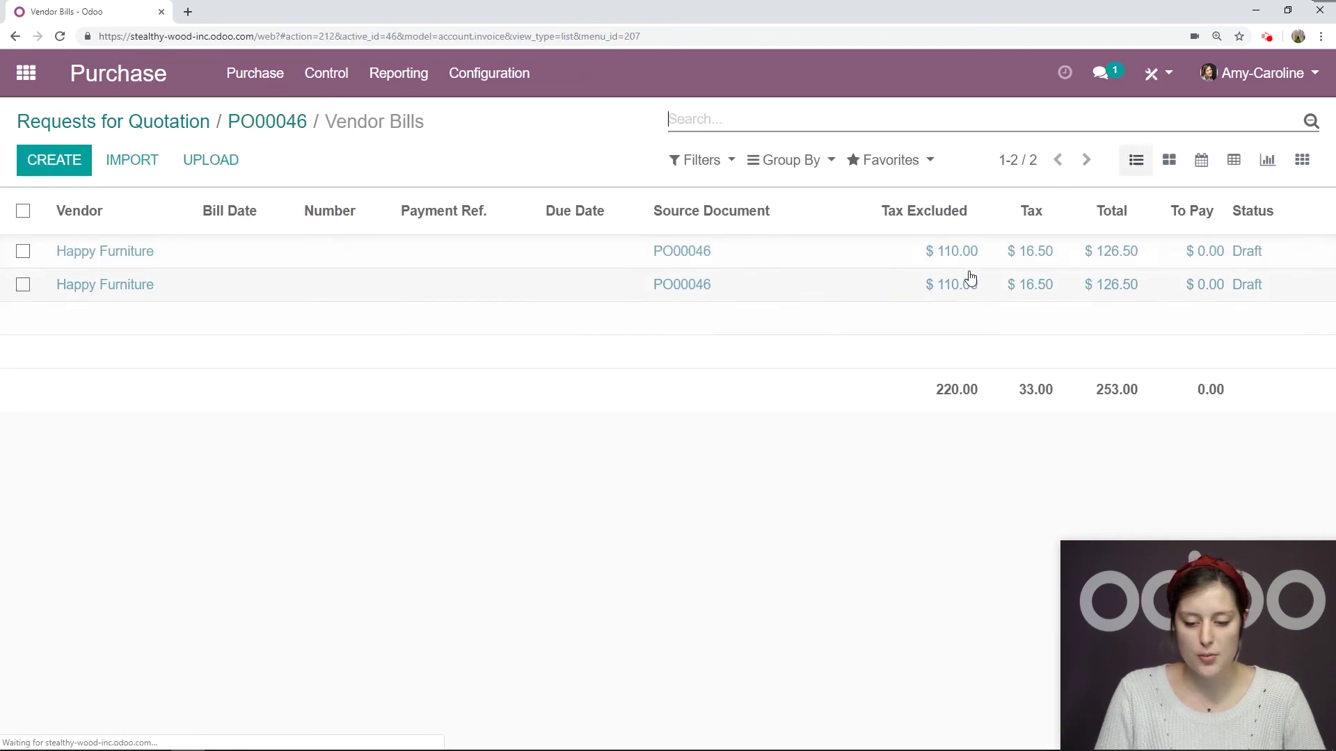
click(22, 285)
click(628, 154)
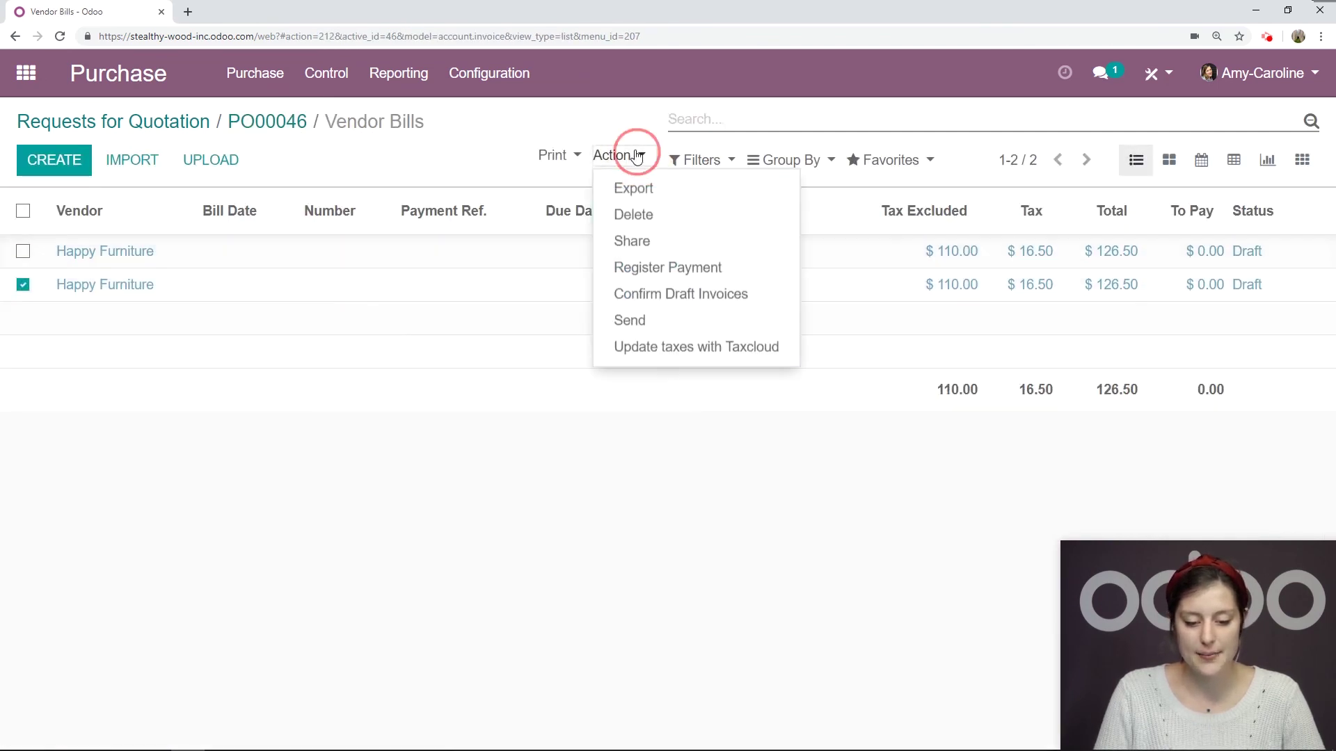
click(633, 216)
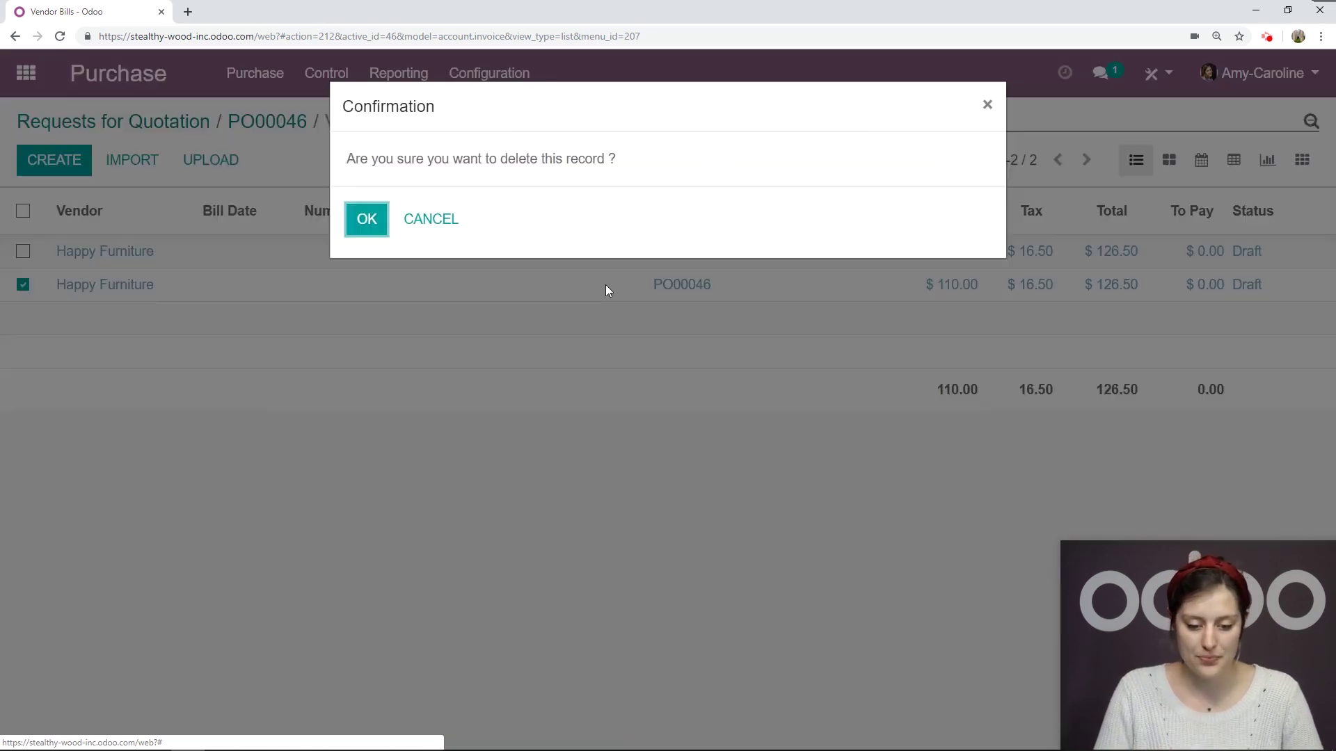
click(382, 226)
- Open the remaining Happy Furniture draft bill and check Should be paid reads Yes
click(543, 259)
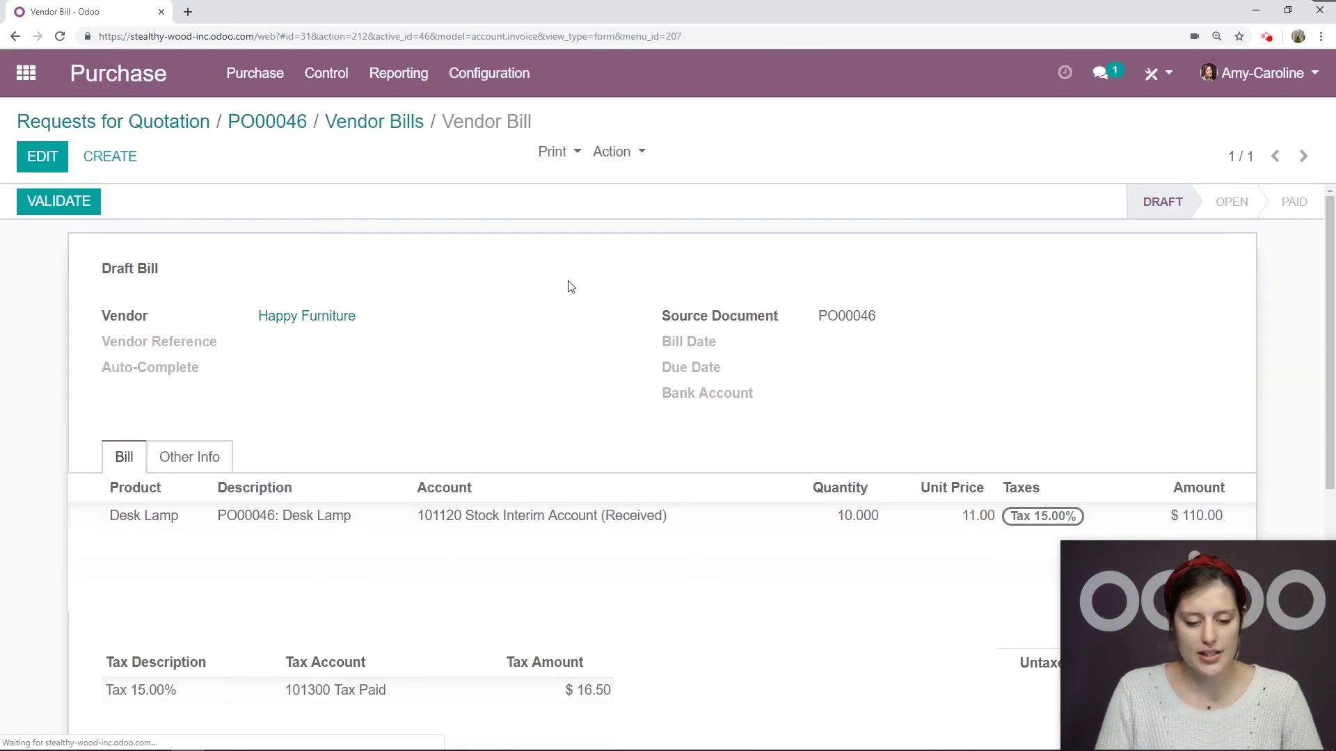
scroll(164, 473, down, 1)
click(203, 402)
scroll(626, 327, down, 2)
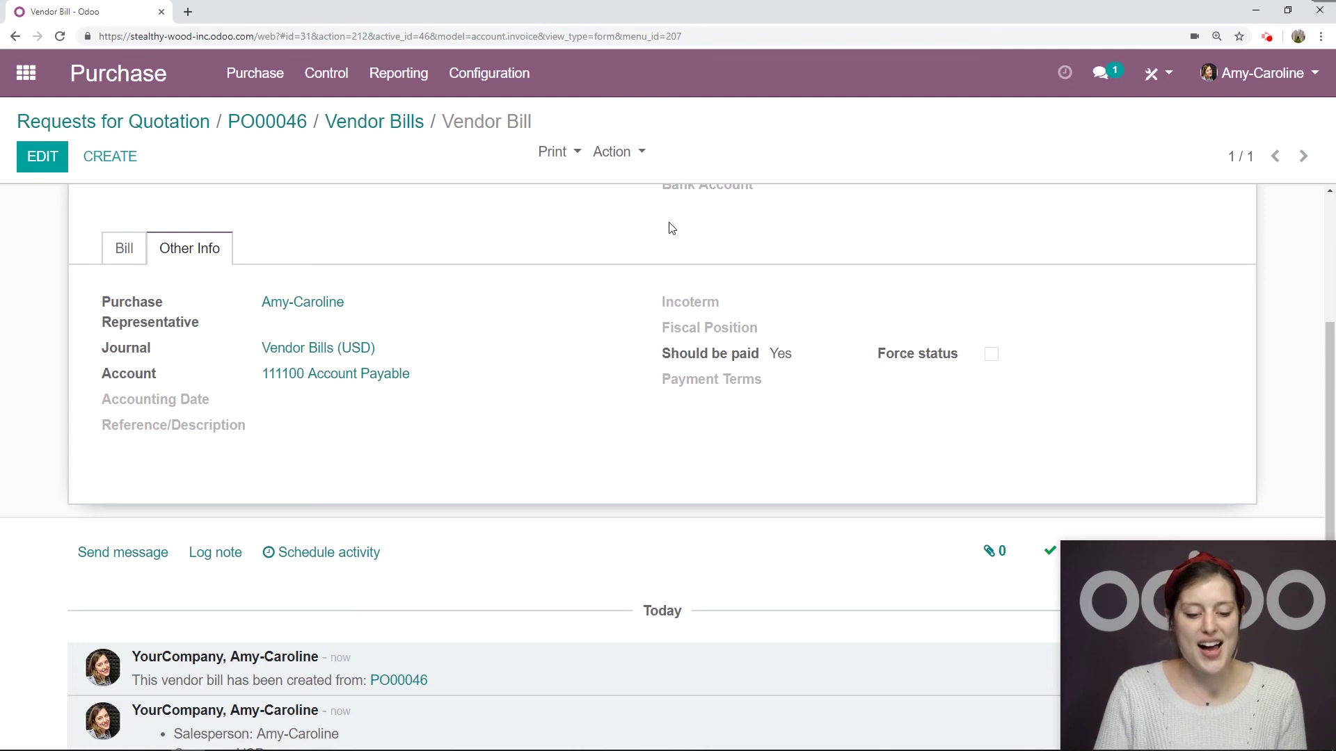
scroll(556, 296, up, 2)
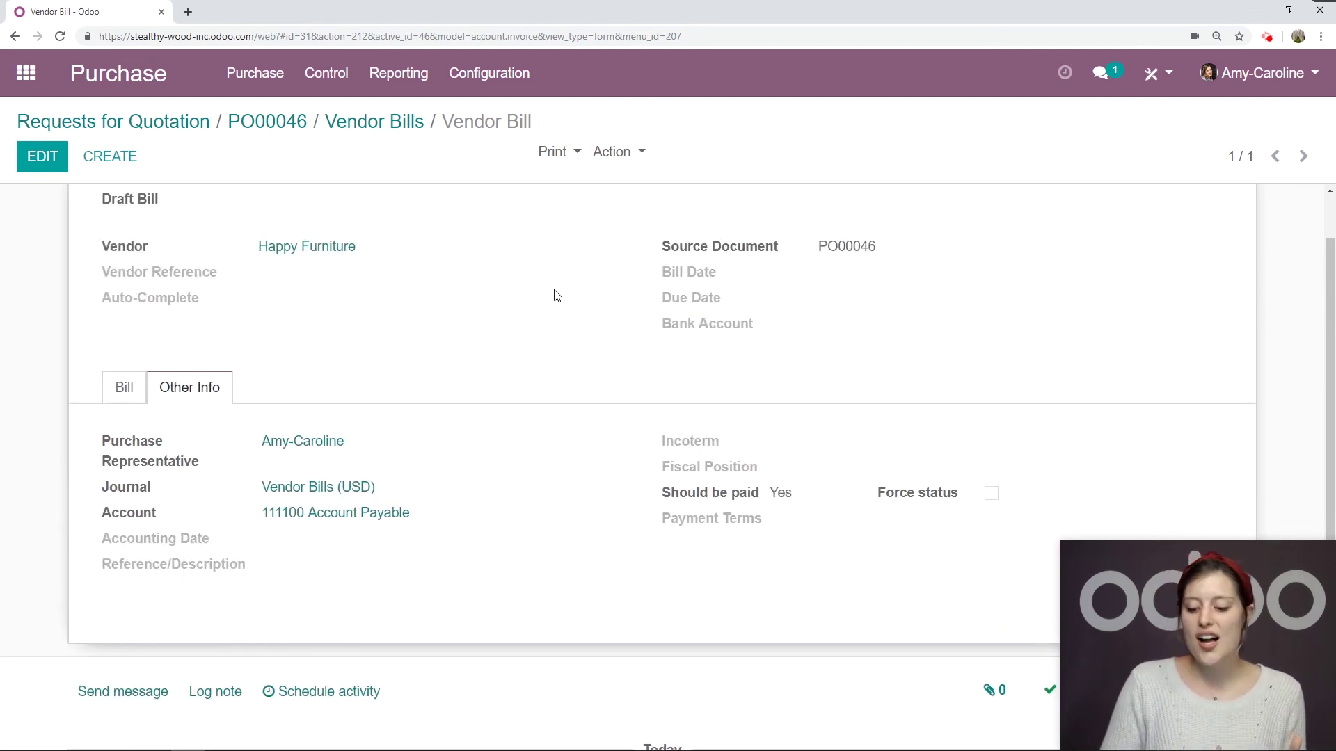